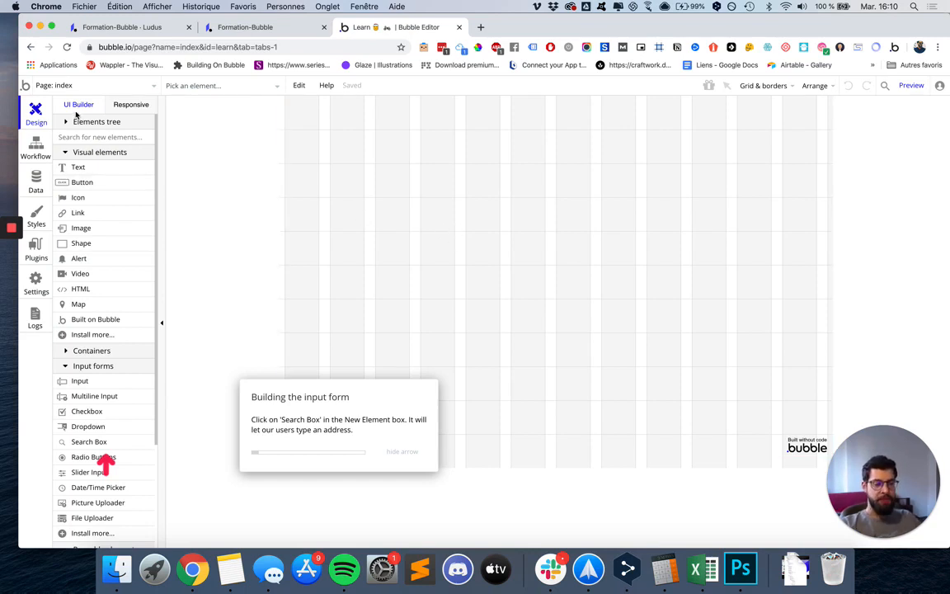
# Leave the open lesson for the Welcome page and review the list of available interactive lessons.
pyautogui.click(25, 86)
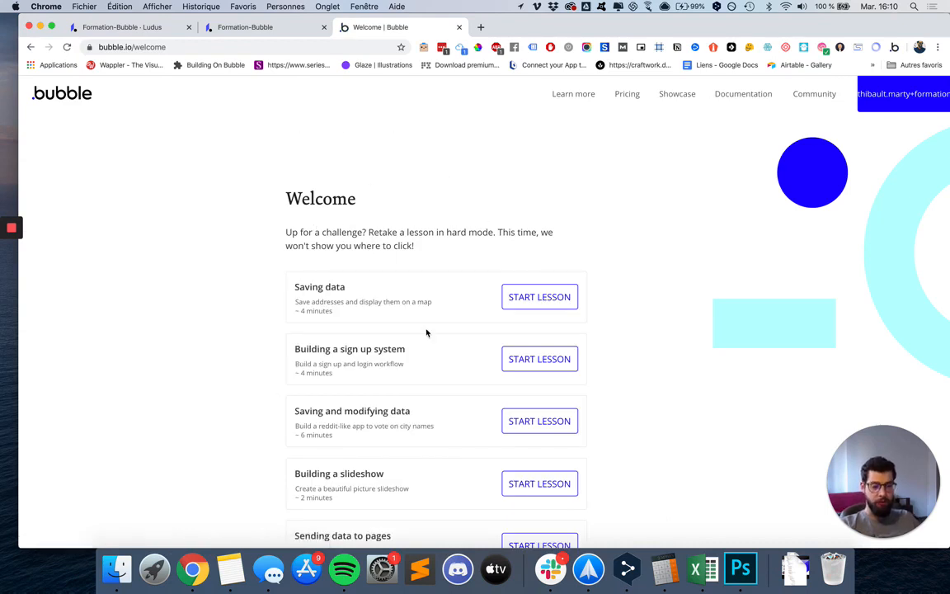
pyautogui.scroll(-3, 426, 332)
pyautogui.scroll(-5, 409, 290)
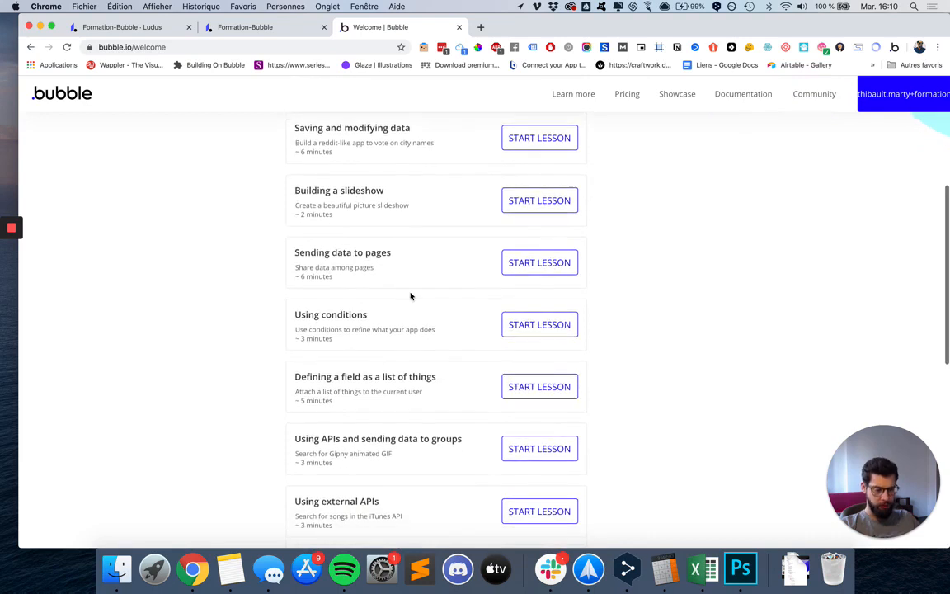
pyautogui.scroll(8, 410, 294)
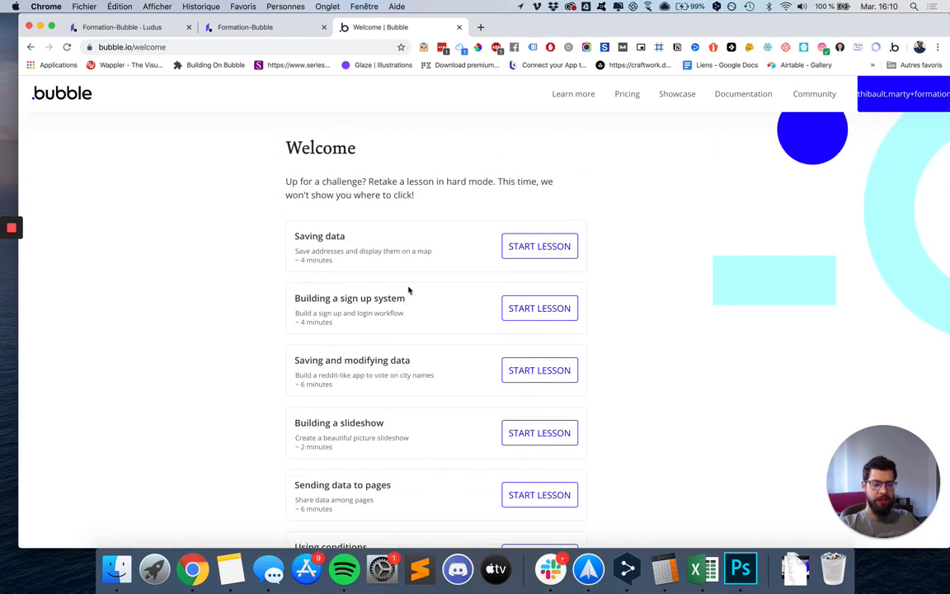
pyautogui.scroll(2, 379, 230)
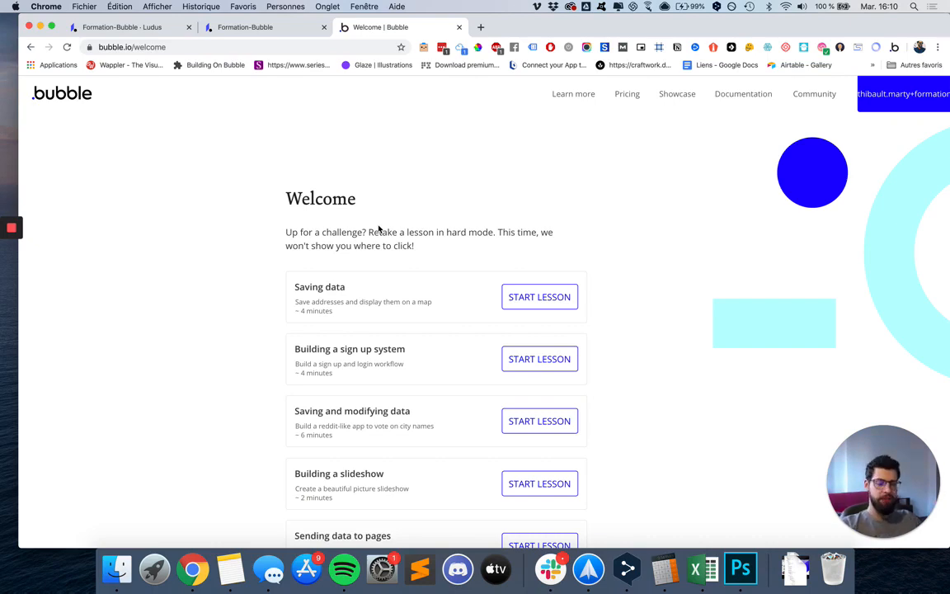
pyautogui.scroll(-10, 405, 303)
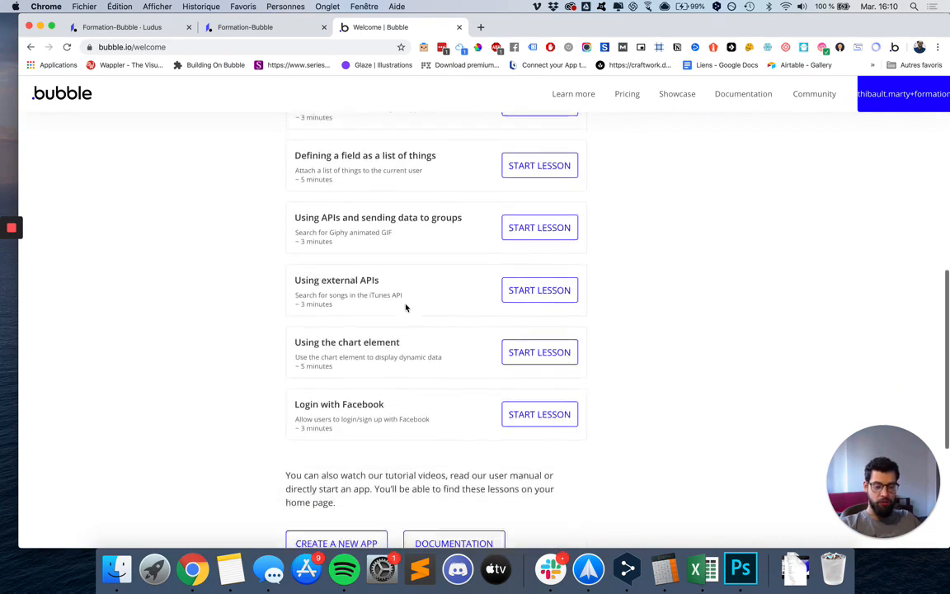
pyautogui.scroll(-1, 405, 307)
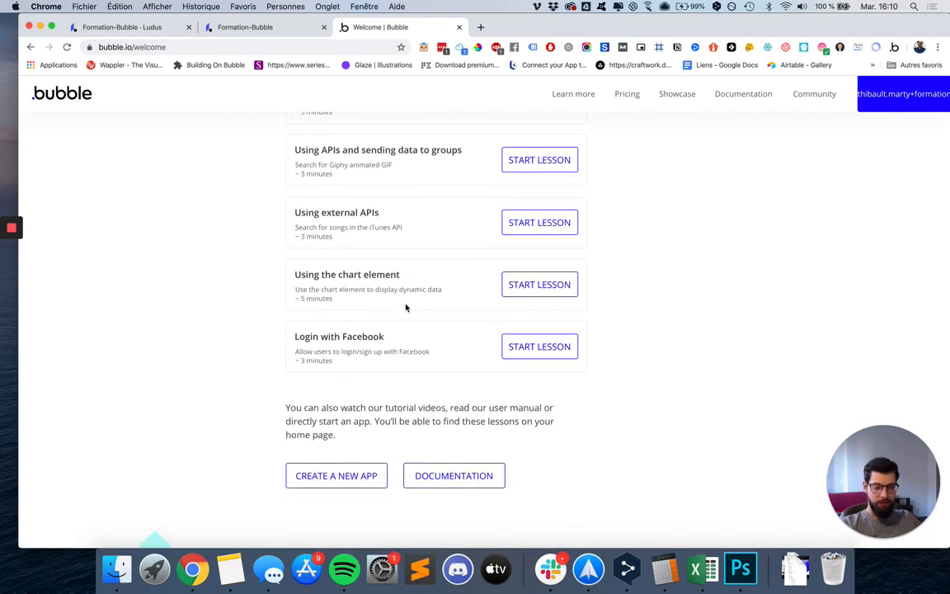
pyautogui.scroll(4, 405, 280)
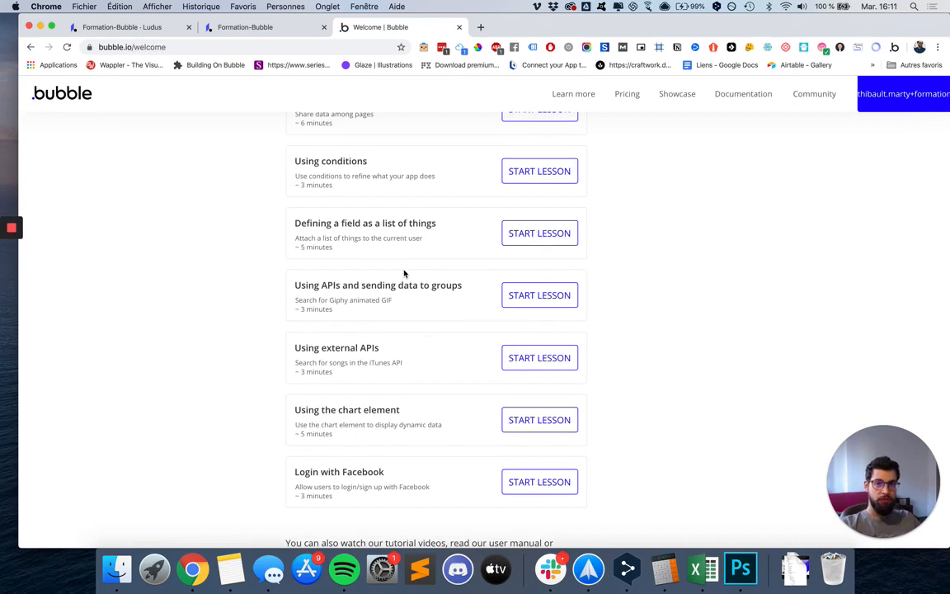
pyautogui.scroll(-1, 406, 319)
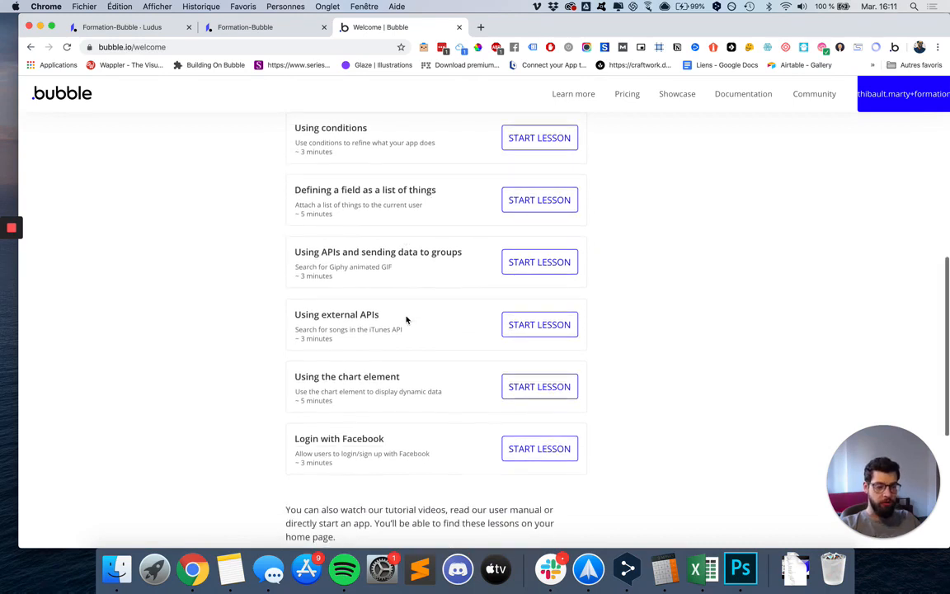
pyautogui.scroll(5, 406, 319)
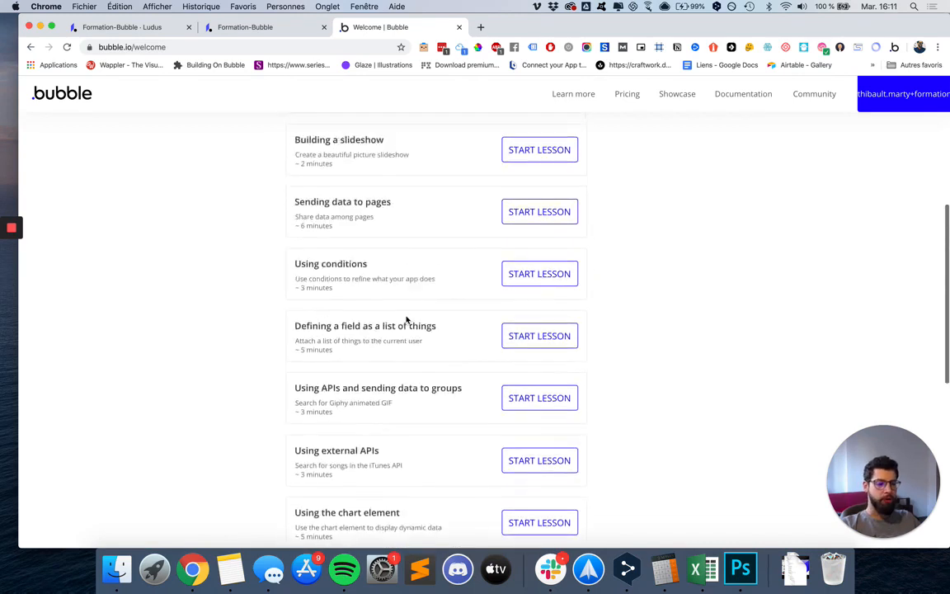
pyautogui.scroll(4, 405, 319)
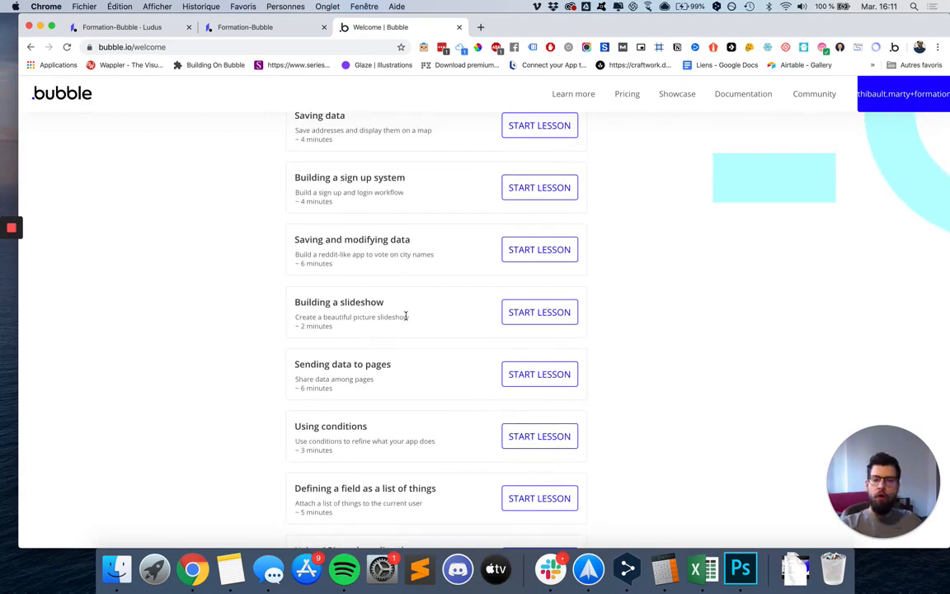
pyautogui.scroll(-12, 438, 376)
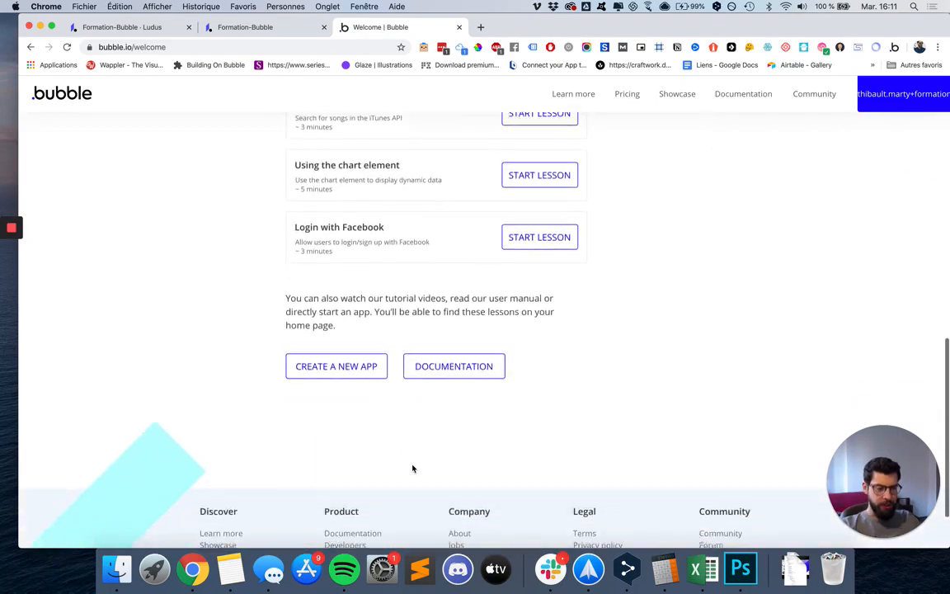
pyautogui.scroll(12, 360, 275)
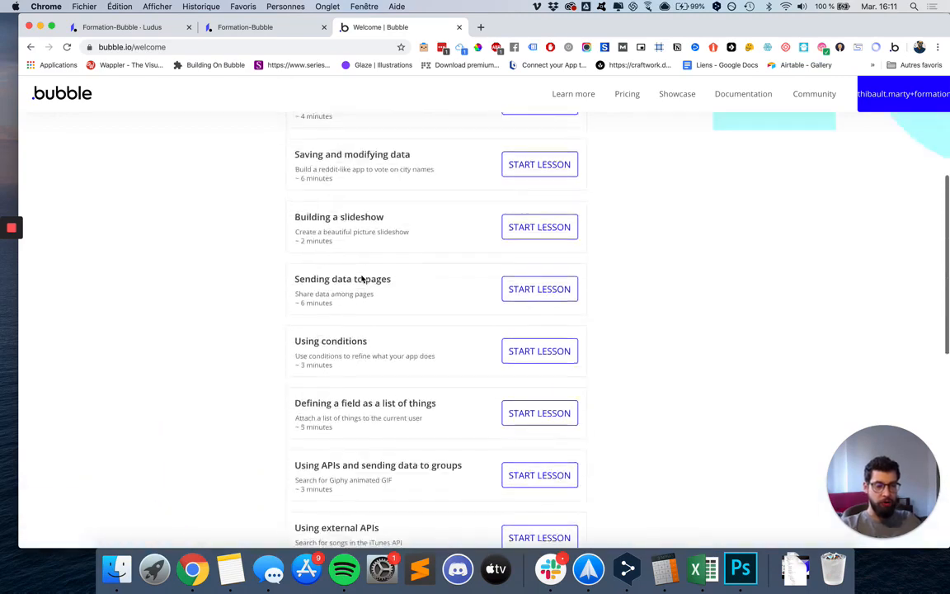
# Create a new app named formation-bubble, leaving the optional project questions blank.
pyautogui.scroll(-12, 360, 279)
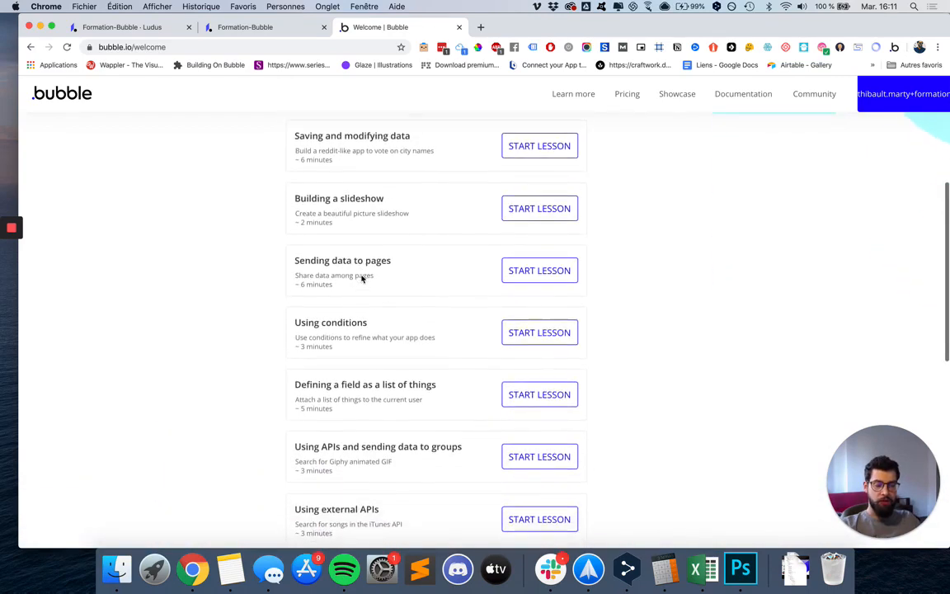
pyautogui.scroll(-1, 361, 276)
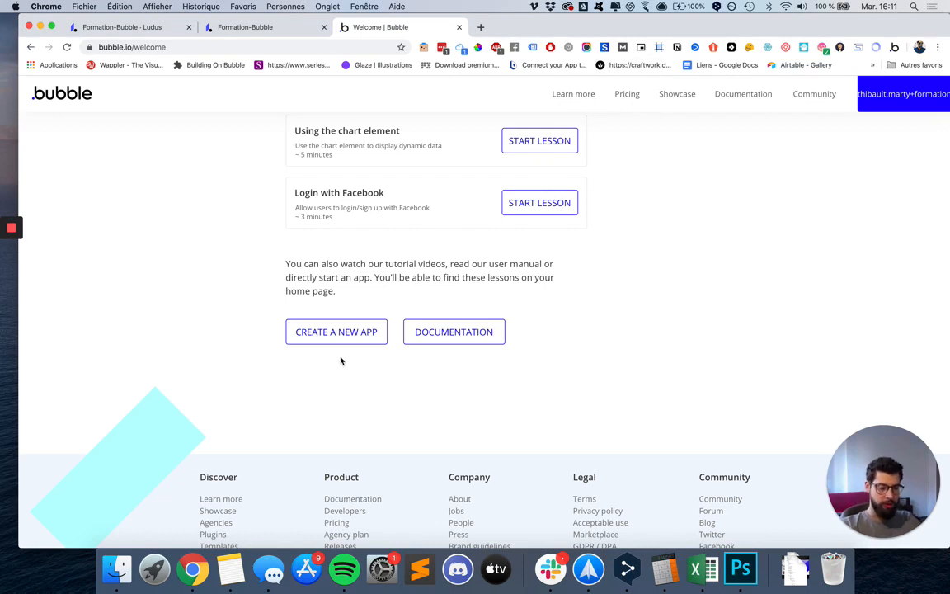
pyautogui.click(341, 332)
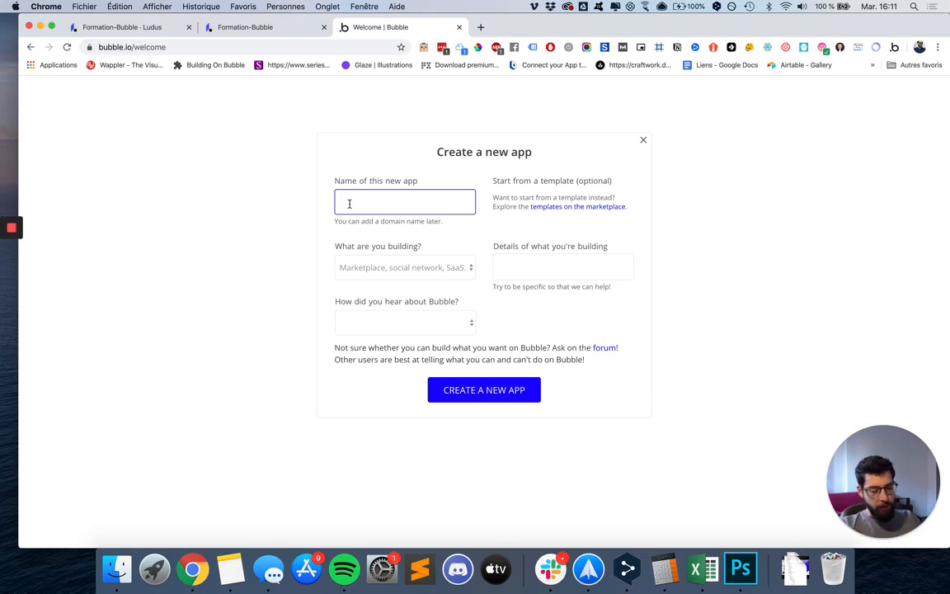
pyautogui.write('ext')
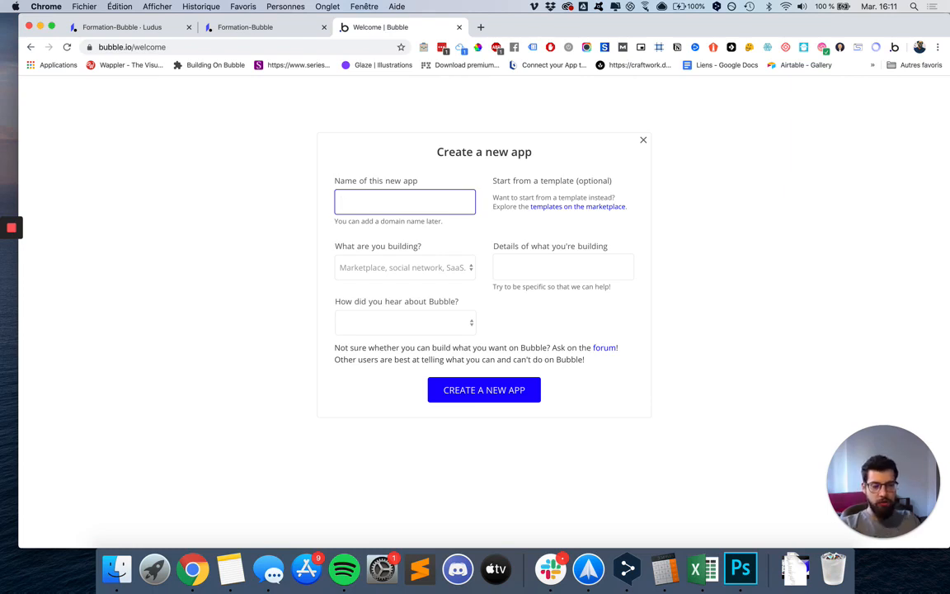
pyautogui.write('eo')
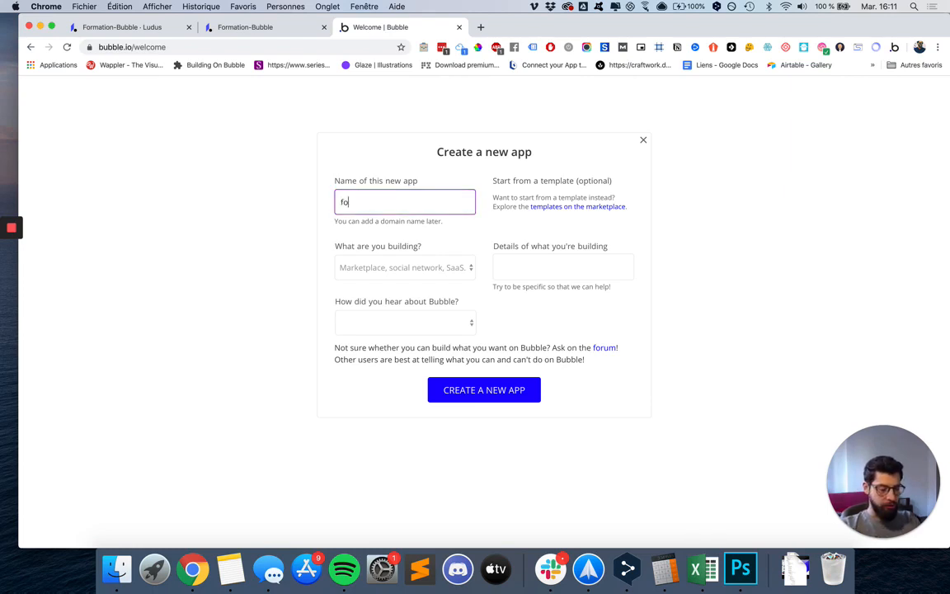
pyautogui.write('rmation-bubble')
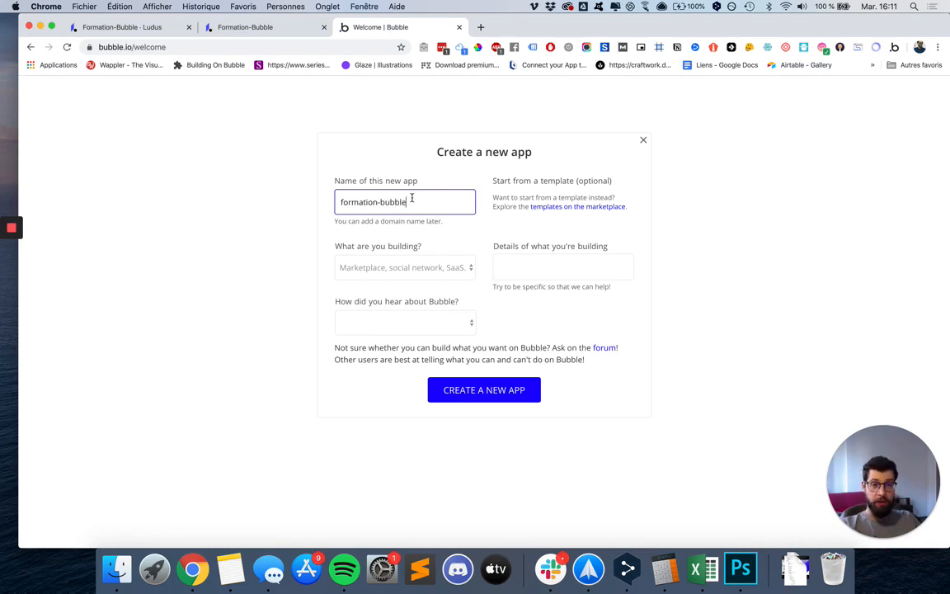
pyautogui.moveTo(411, 197); pyautogui.dragTo(337, 198)
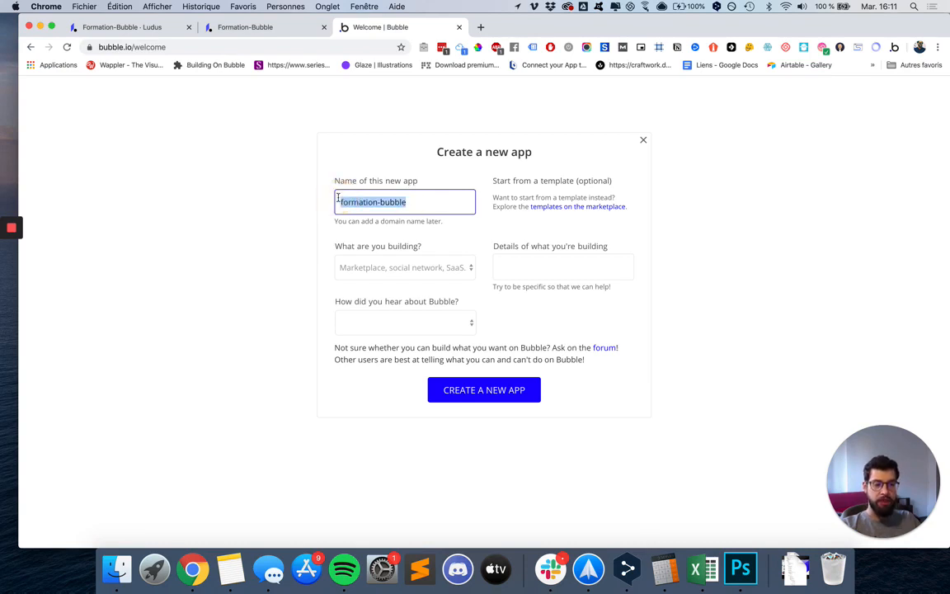
pyautogui.click(485, 388)
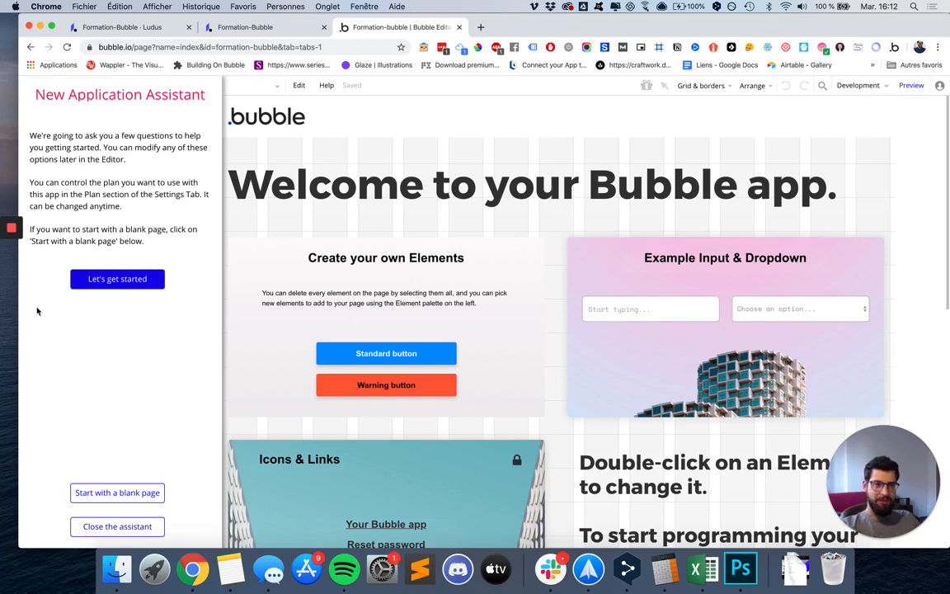
# In the New Application Assistant, keep Formation-bubble as the browser tab title and set the main language to French (fr_fr).
pyautogui.click(99, 279)
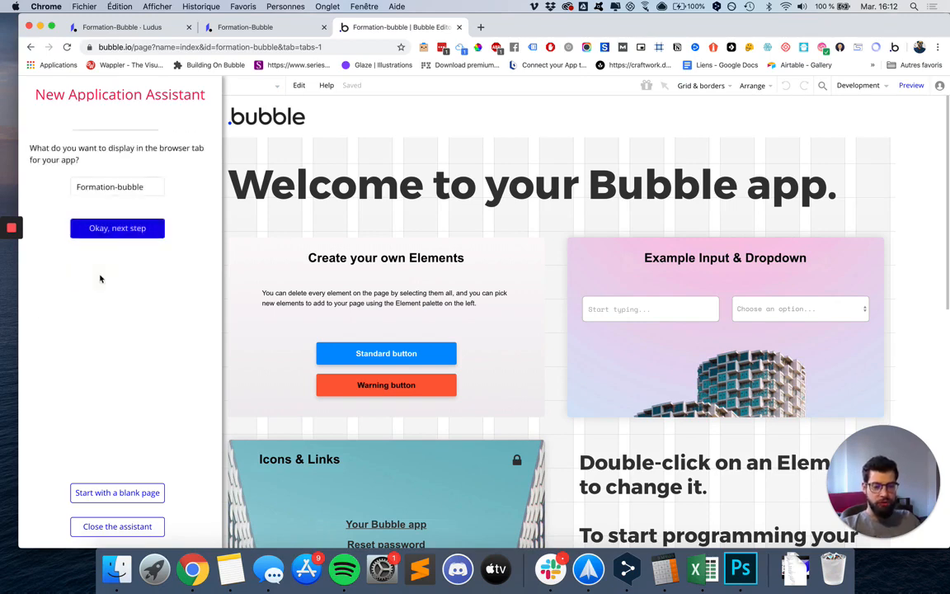
pyautogui.click(111, 258)
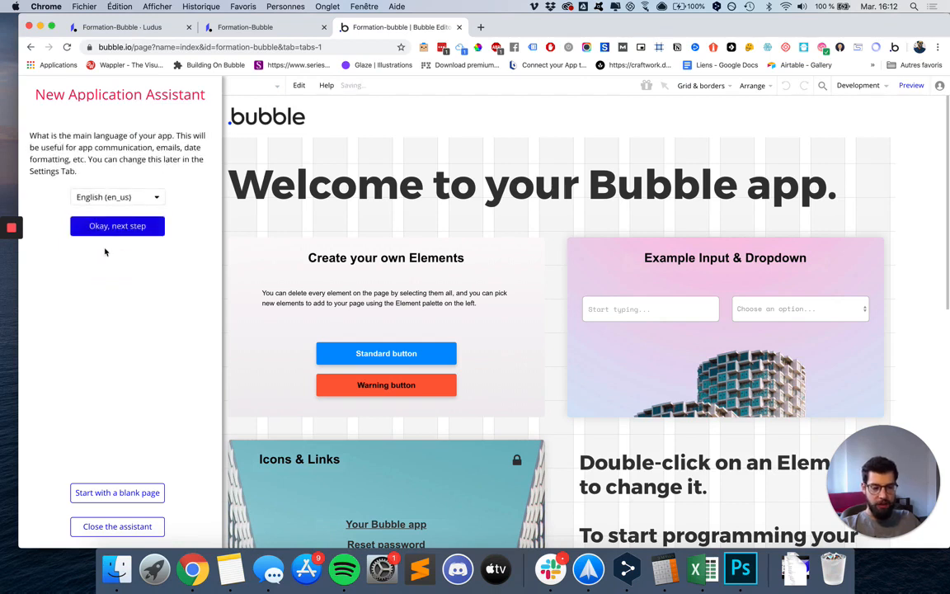
pyautogui.click(120, 198)
pyautogui.scroll(-3, 120, 313)
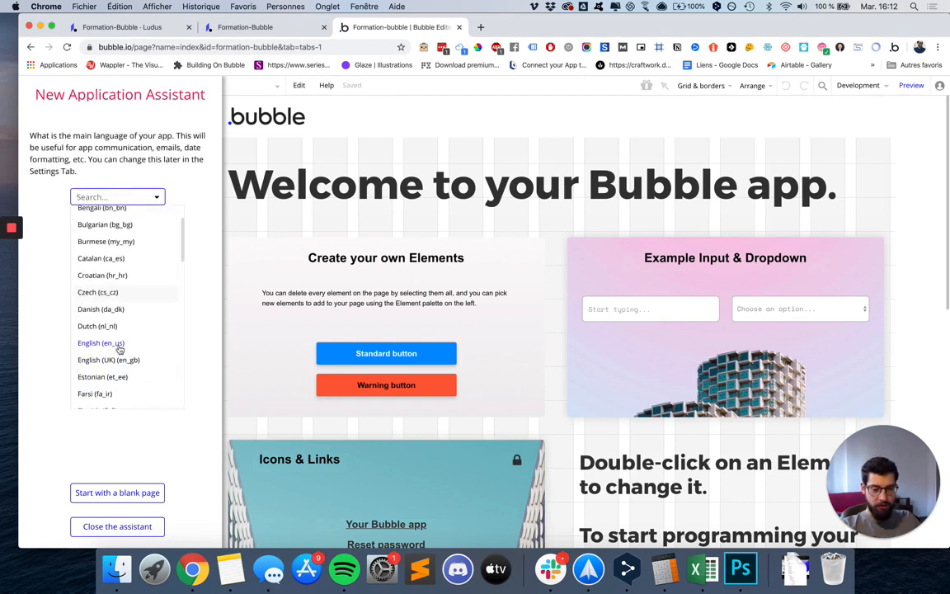
pyautogui.scroll(-2, 119, 350)
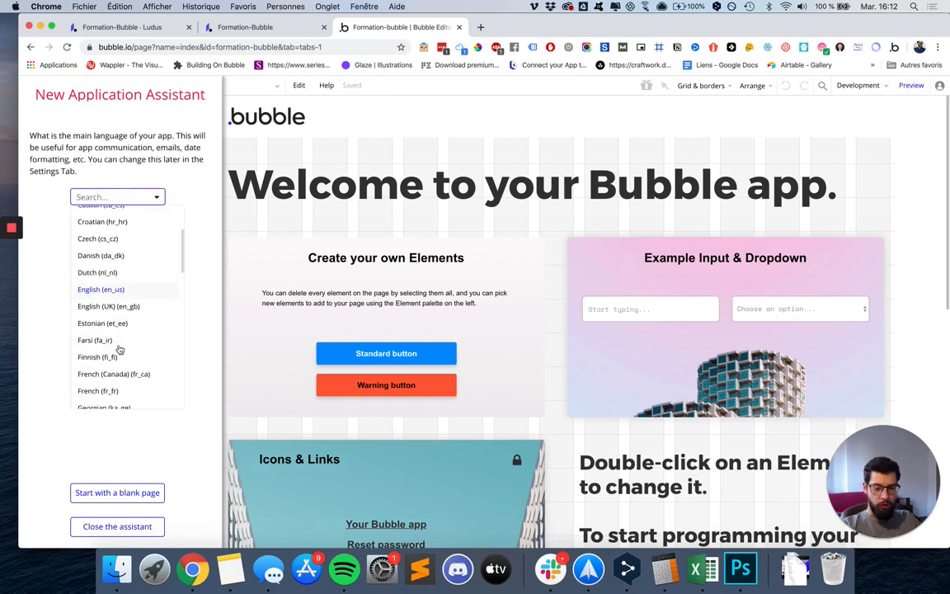
pyautogui.click(102, 390)
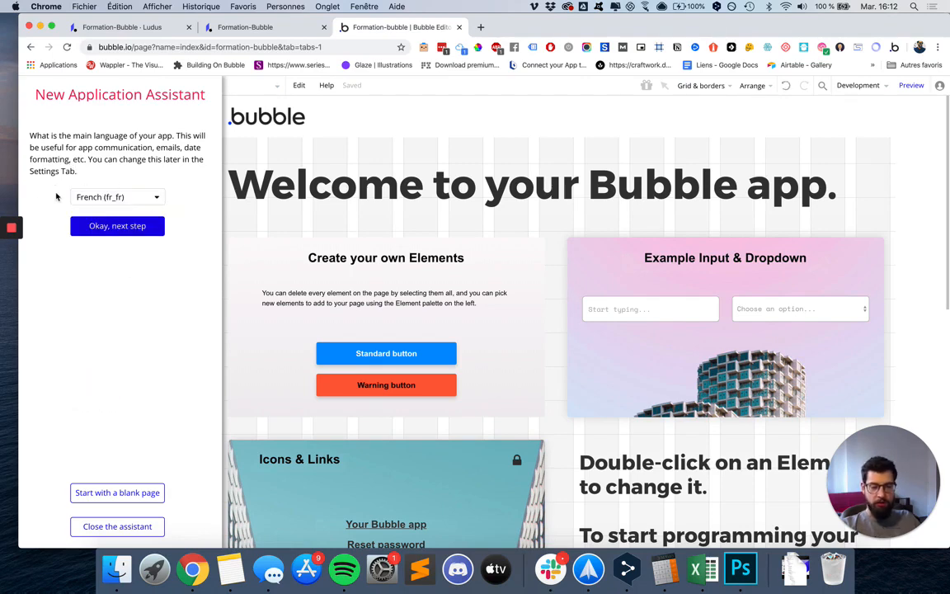
pyautogui.click(123, 226)
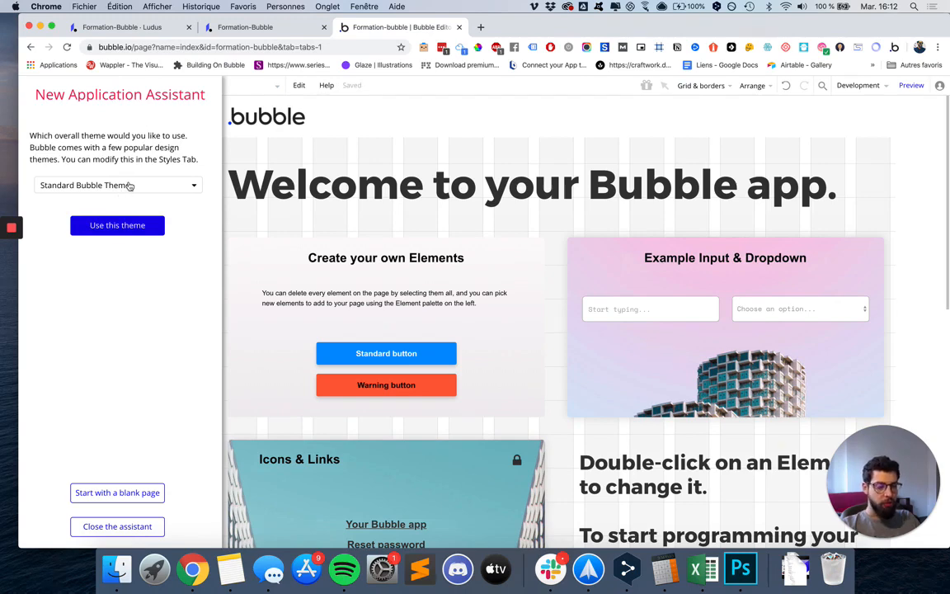
# Try the Standard Bubble Dark, Twitter Bootstrap and Material Design themes, and return to the Standard Bubble Theme.
pyautogui.click(129, 186)
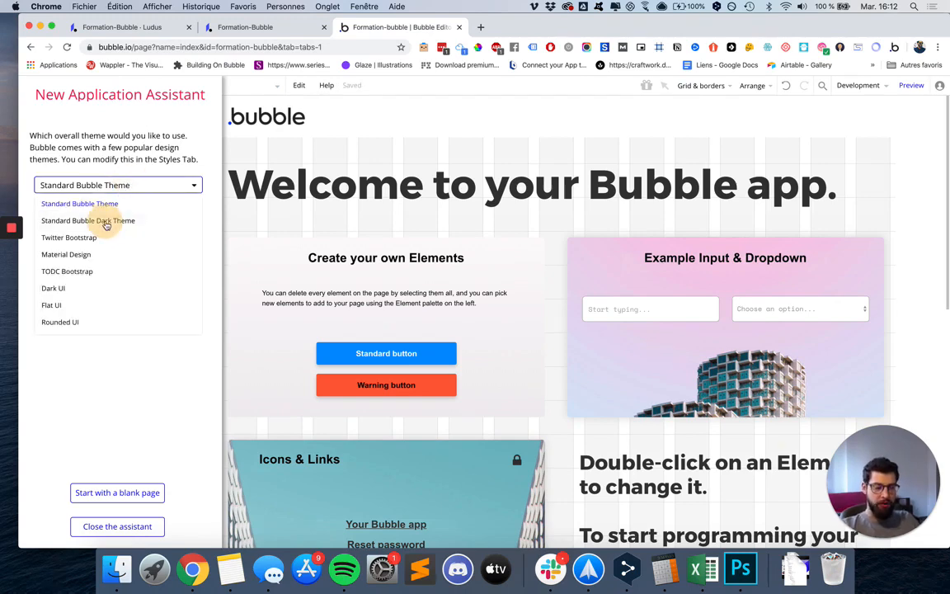
pyautogui.click(126, 219)
pyautogui.click(131, 188)
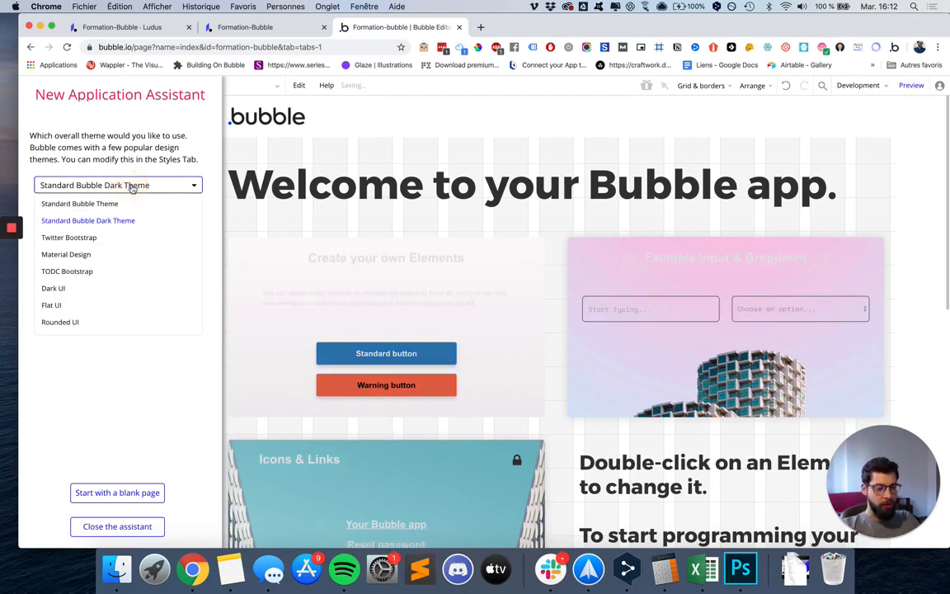
pyautogui.click(122, 238)
pyautogui.click(128, 185)
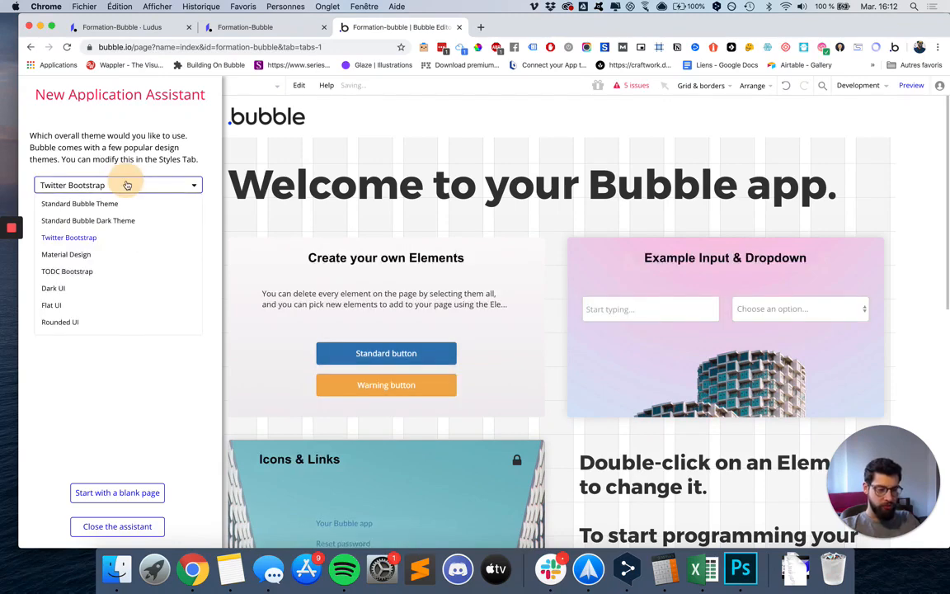
pyautogui.click(106, 254)
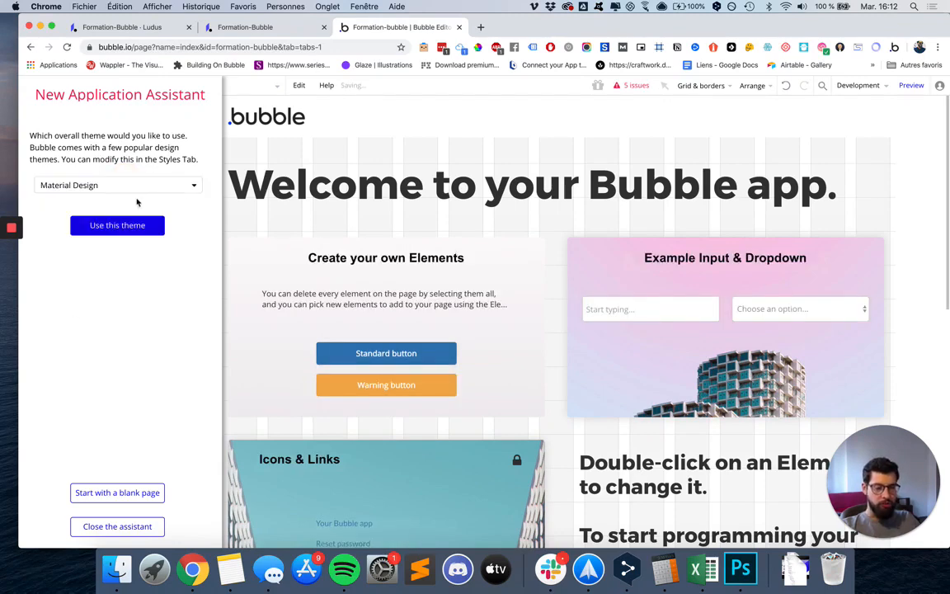
pyautogui.click(138, 186)
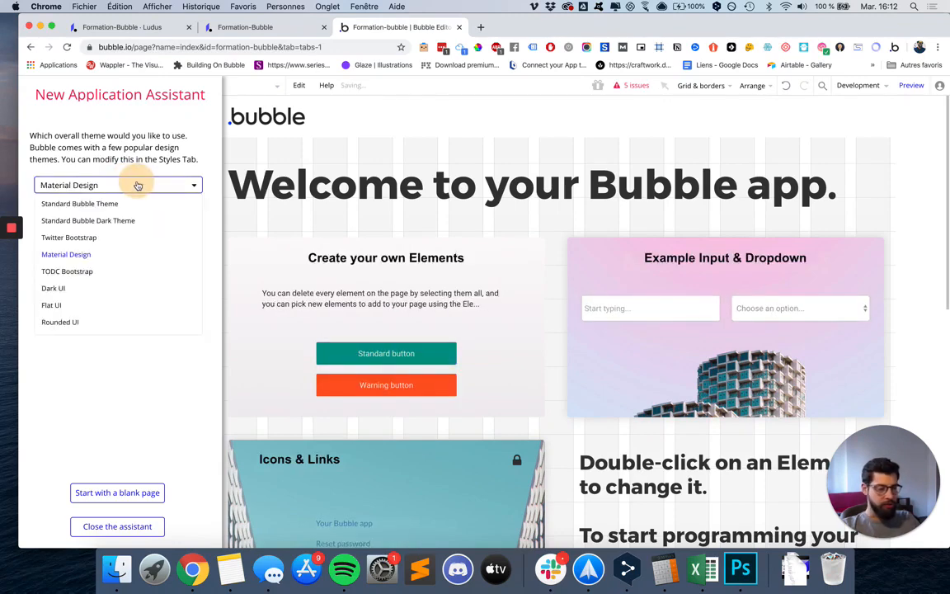
pyautogui.click(91, 206)
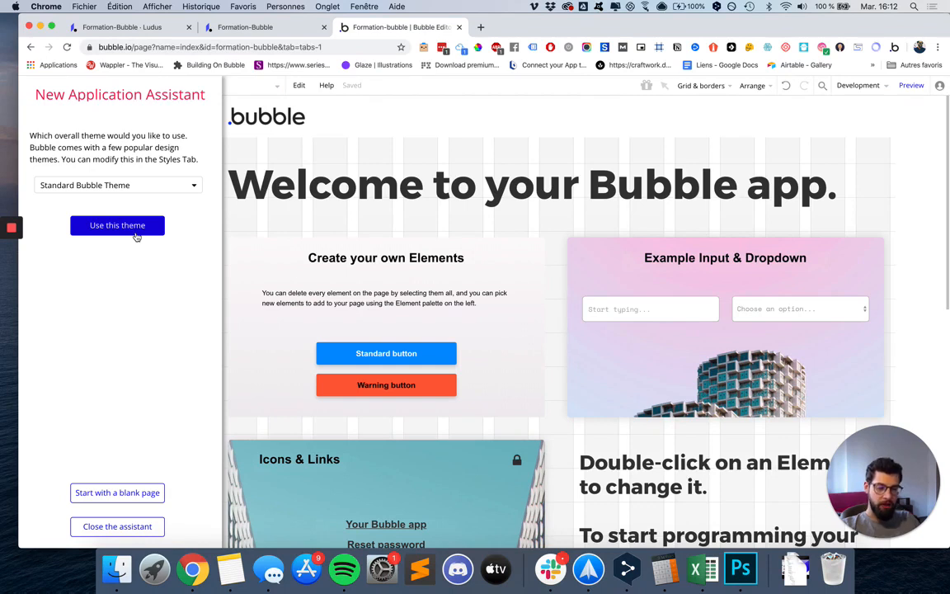
# Use the Standard Bubble Theme for the app and continue through the assistant without uploading a favicon.
pyautogui.click(136, 232)
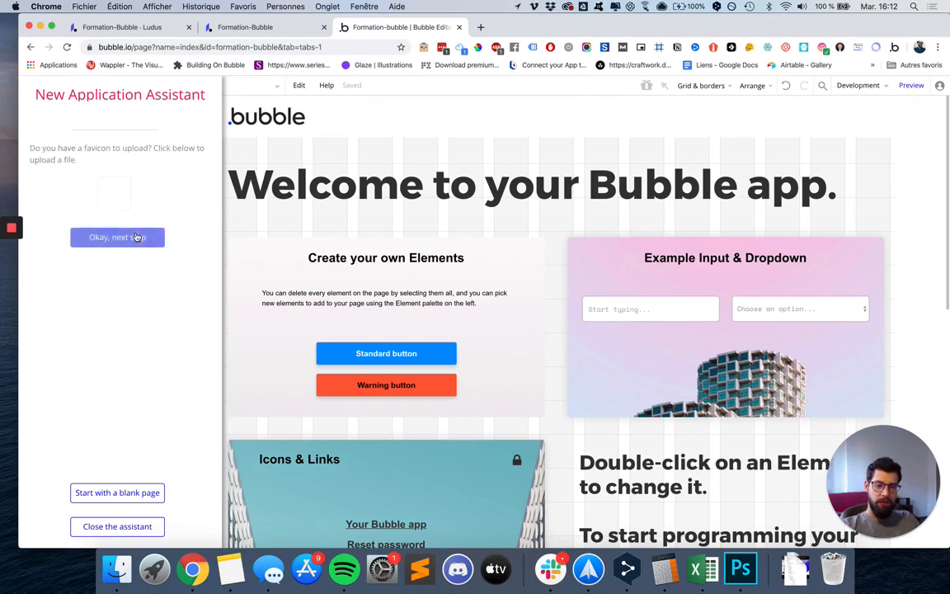
pyautogui.click(128, 239)
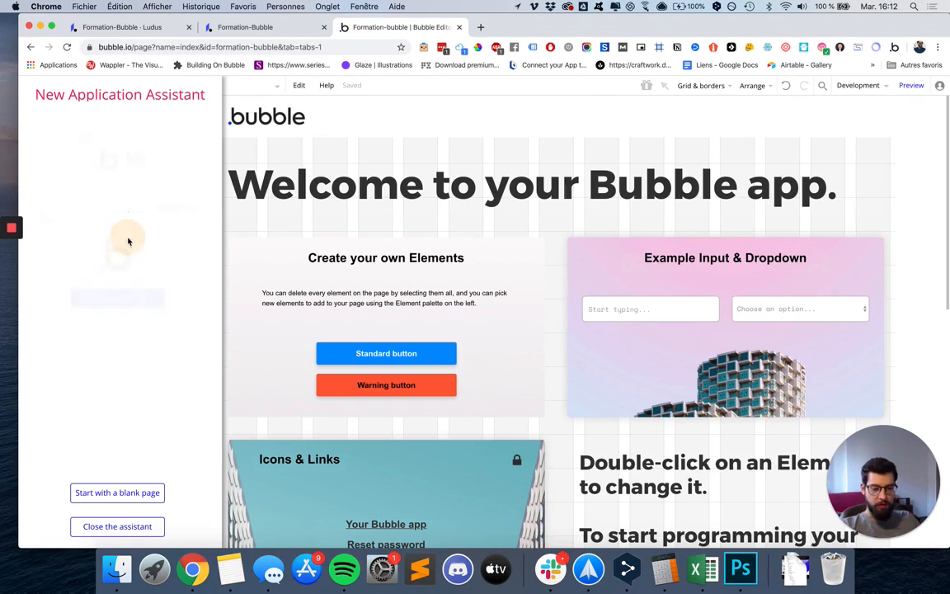
pyautogui.click(96, 273)
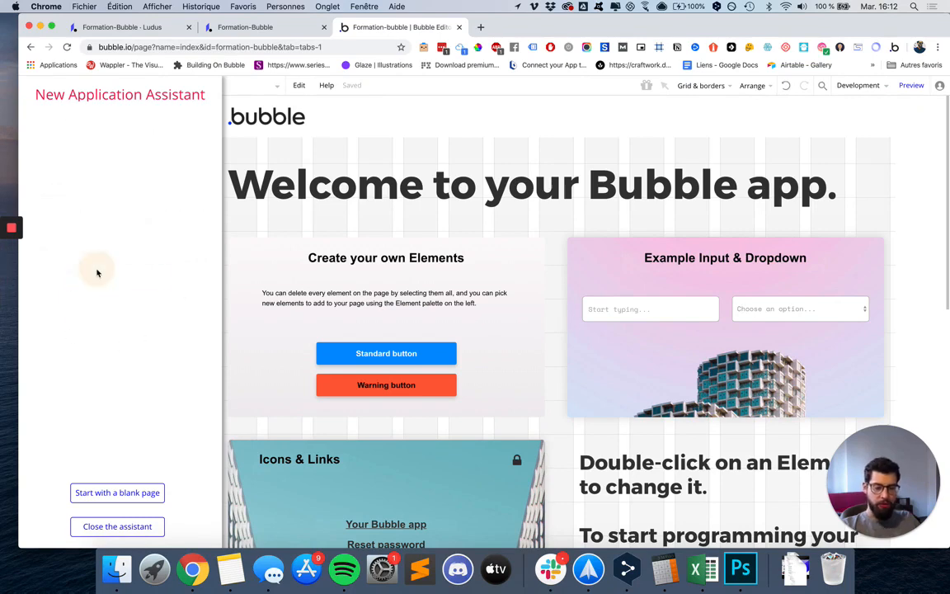
# Finish the quick setup by starting with a blank page, and close the New Application Assistant.
pyautogui.click(112, 309)
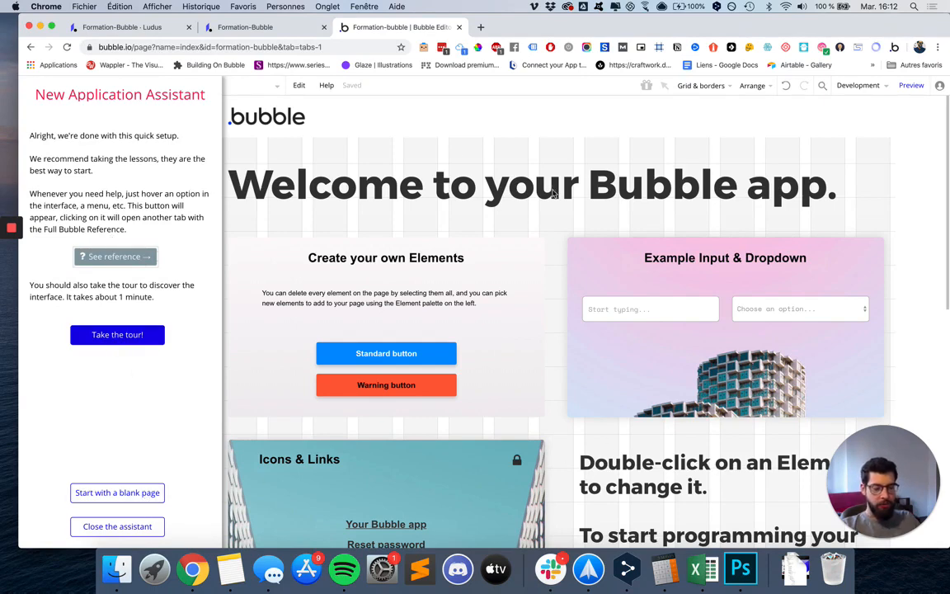
pyautogui.click(85, 499)
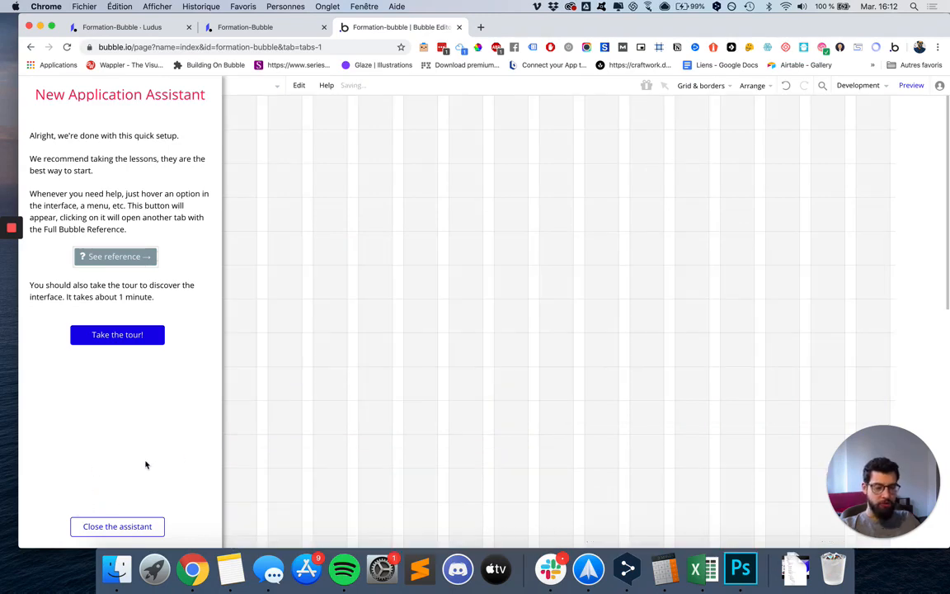
pyautogui.click(107, 525)
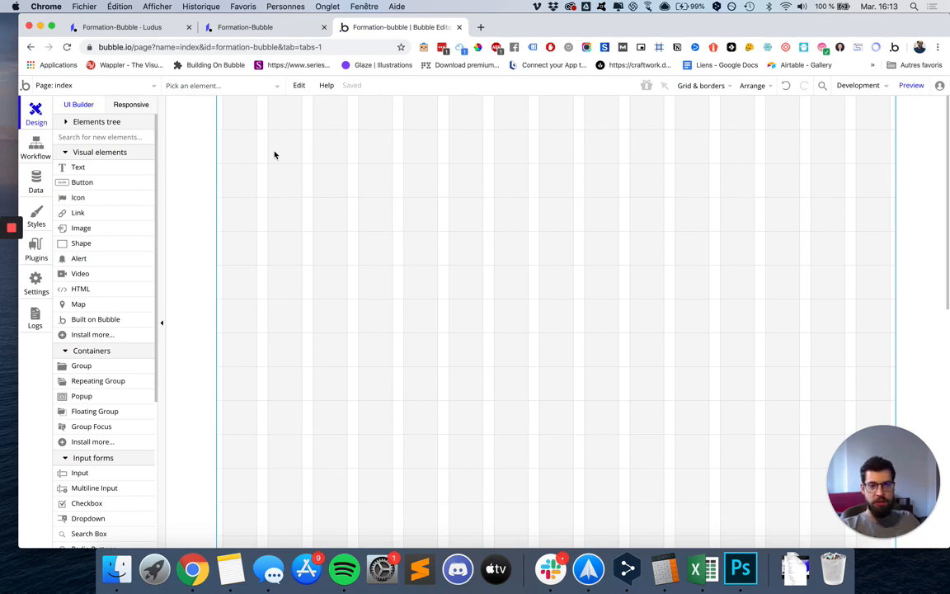
# Examine the app's list of pages and reusable elements, the index page's element list and the available editing commands.
pyautogui.click(98, 89)
pyautogui.click(77, 82)
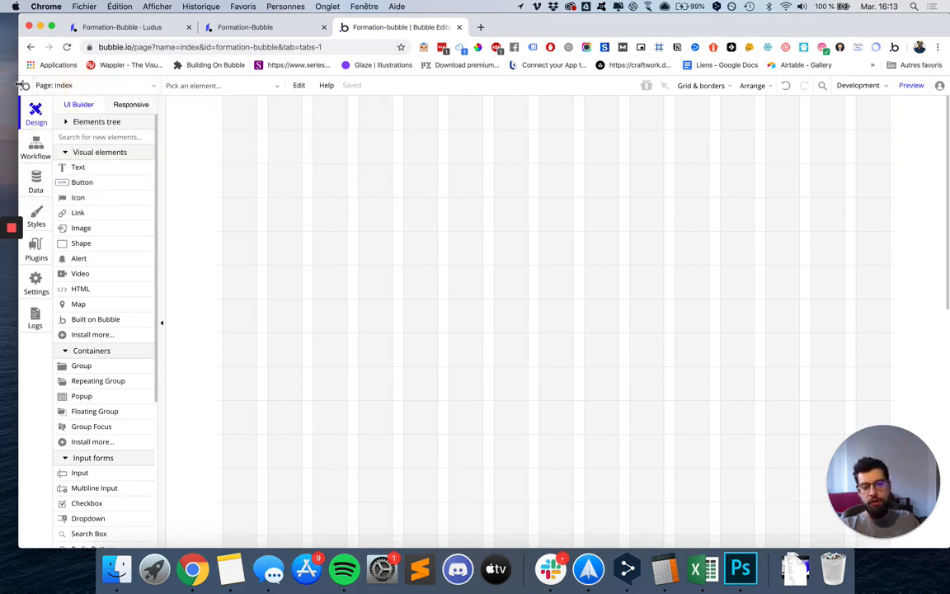
pyautogui.click(85, 84)
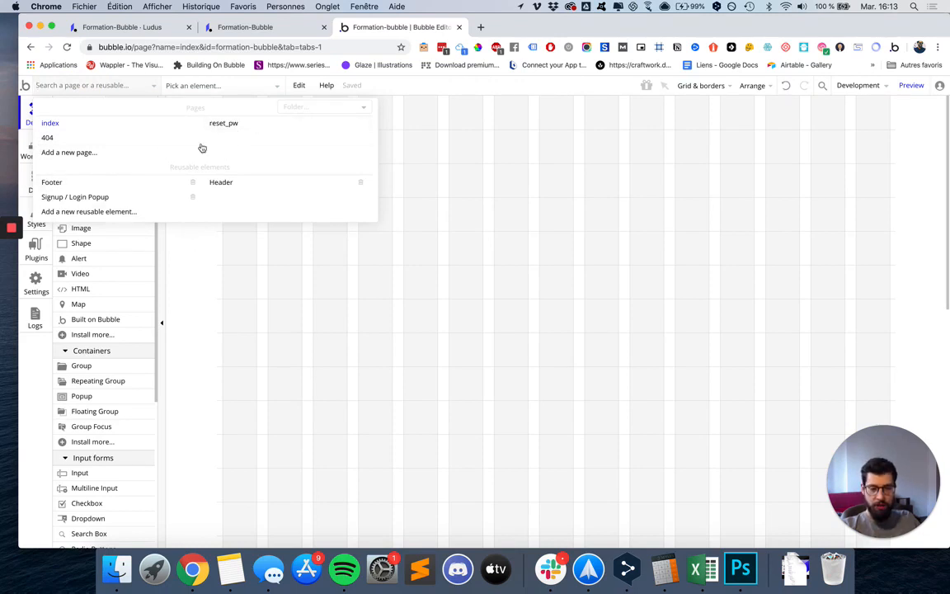
pyautogui.click(188, 264)
pyautogui.click(196, 86)
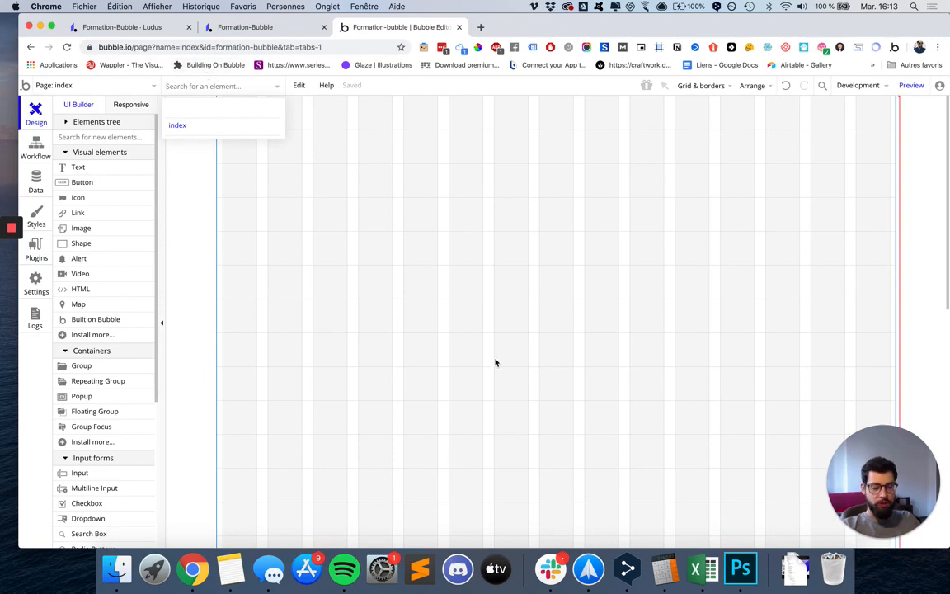
pyautogui.click(298, 86)
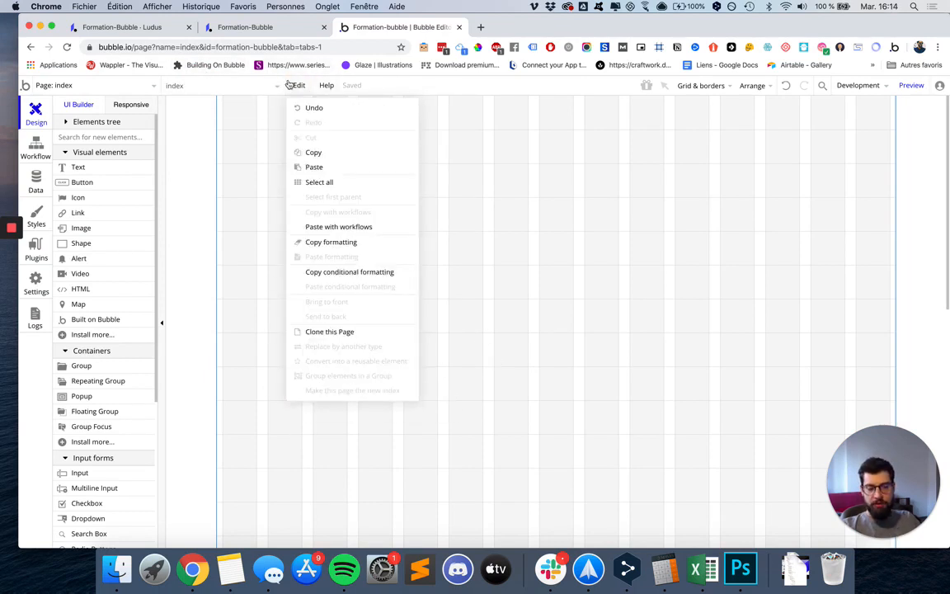
pyautogui.click(505, 312)
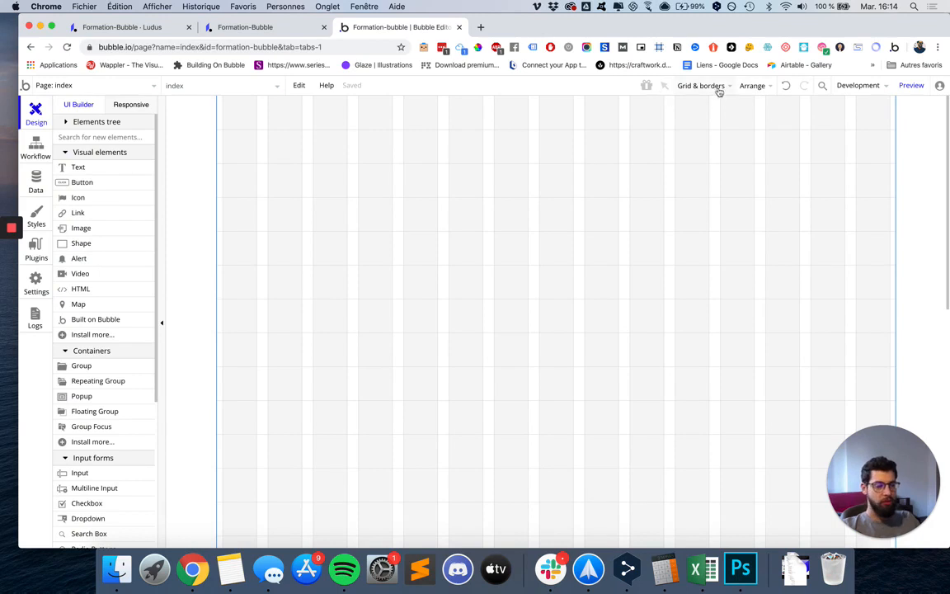
# Review the development version and deployment options, preview the blank index page, and return to the editor.
pyautogui.click(874, 87)
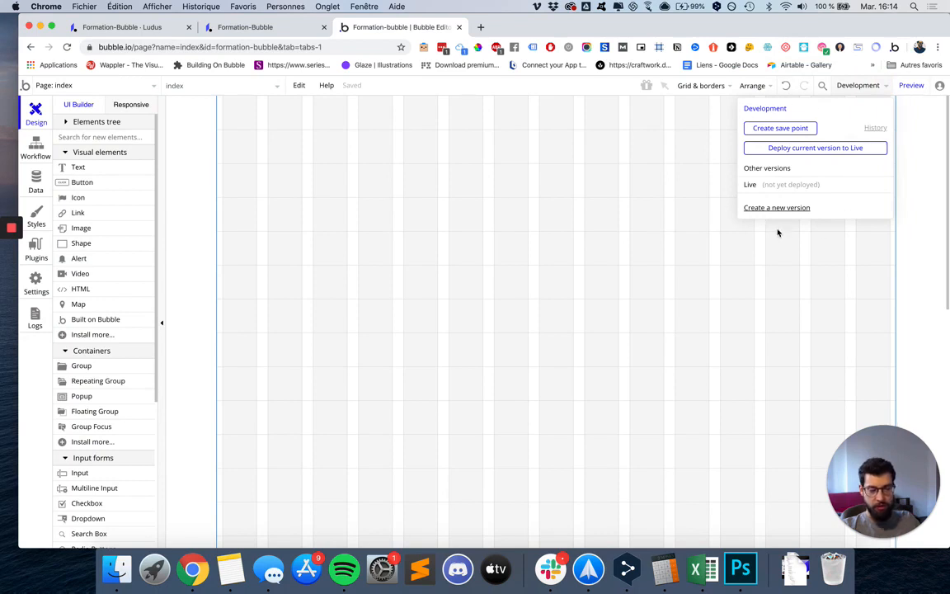
pyautogui.click(903, 89)
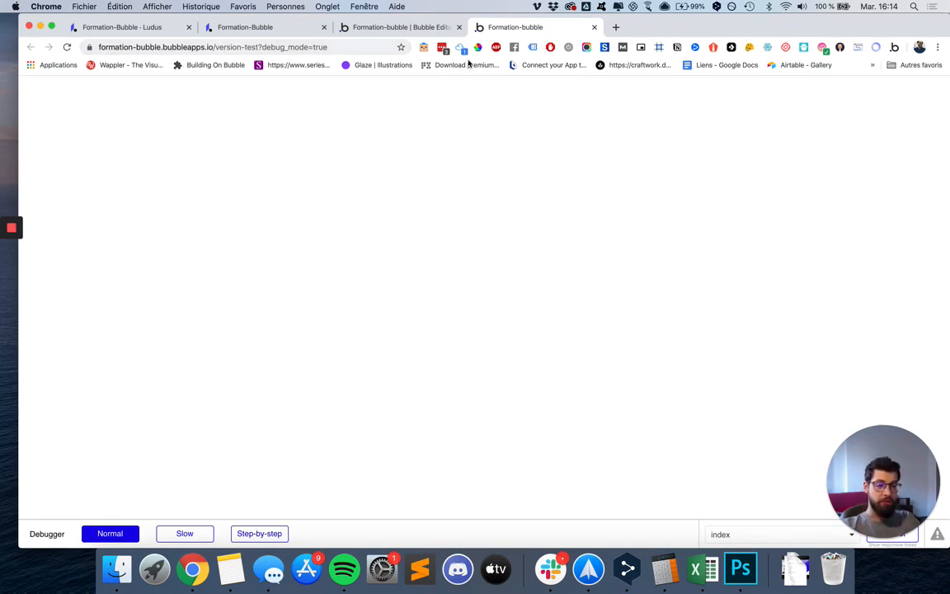
pyautogui.click(404, 28)
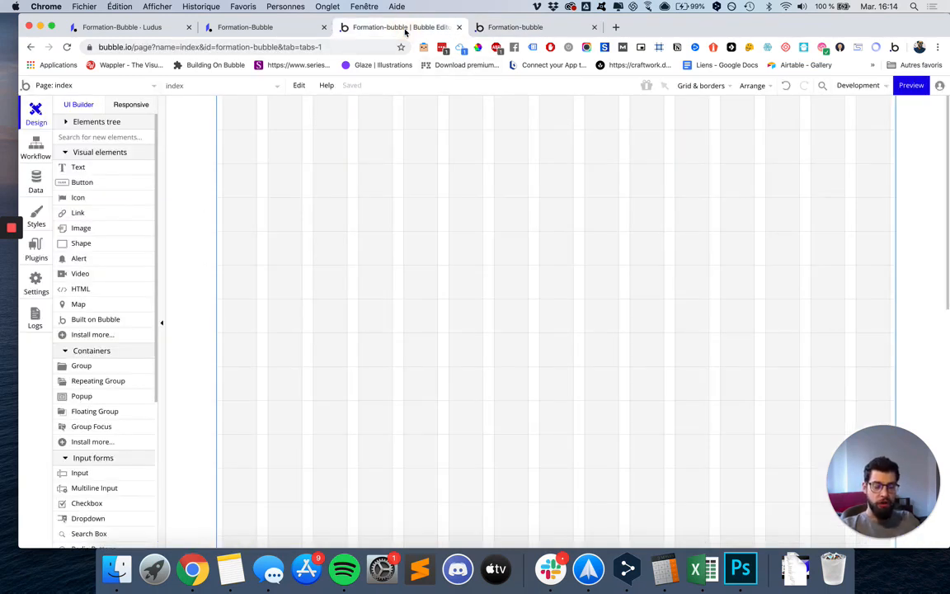
# Place a text element with its default content in the upper part of the index page.
pyautogui.click(77, 167)
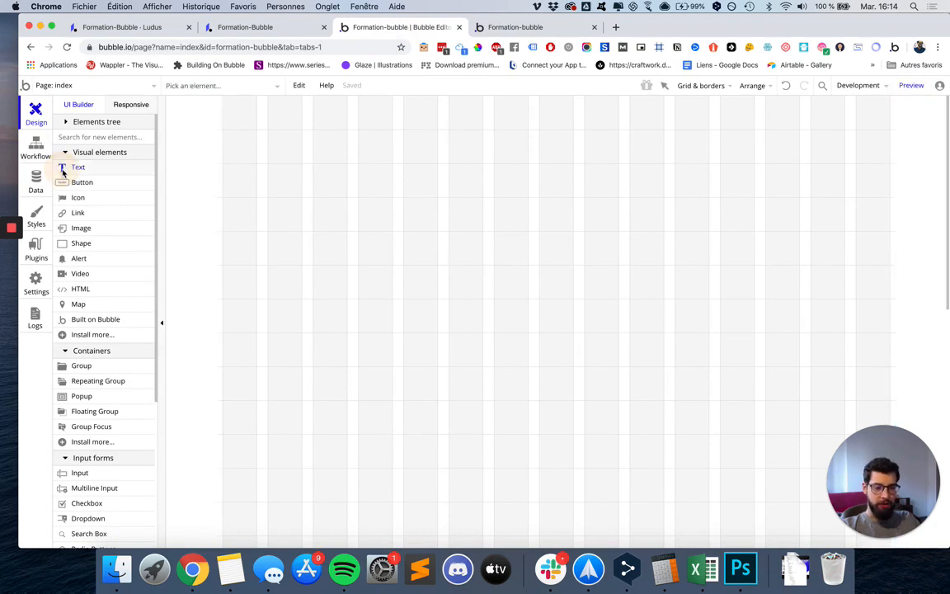
pyautogui.click(348, 155)
pyautogui.click(487, 198)
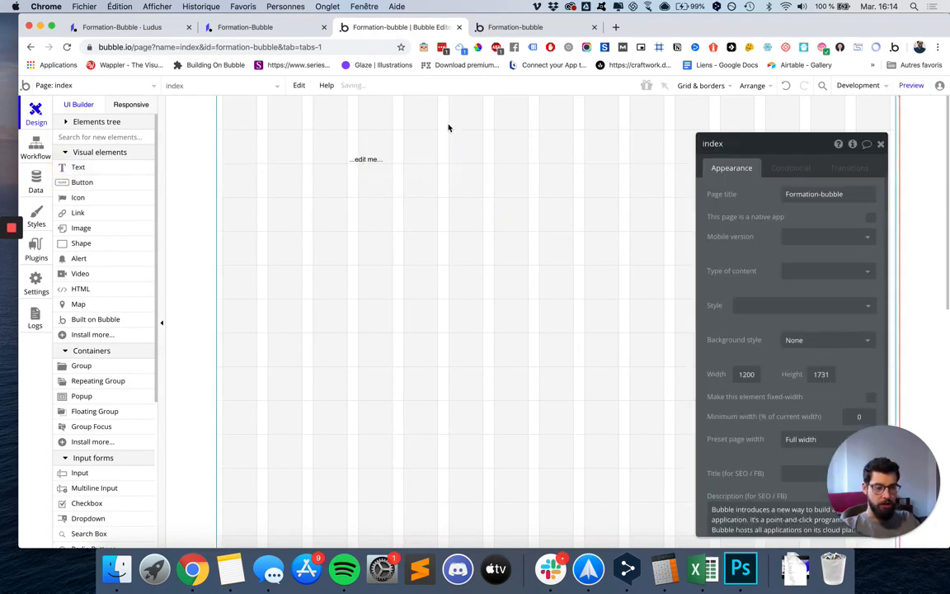
# Check the refreshed preview for the added text element, return to the editor and dismiss the index page's properties.
pyautogui.click(515, 31)
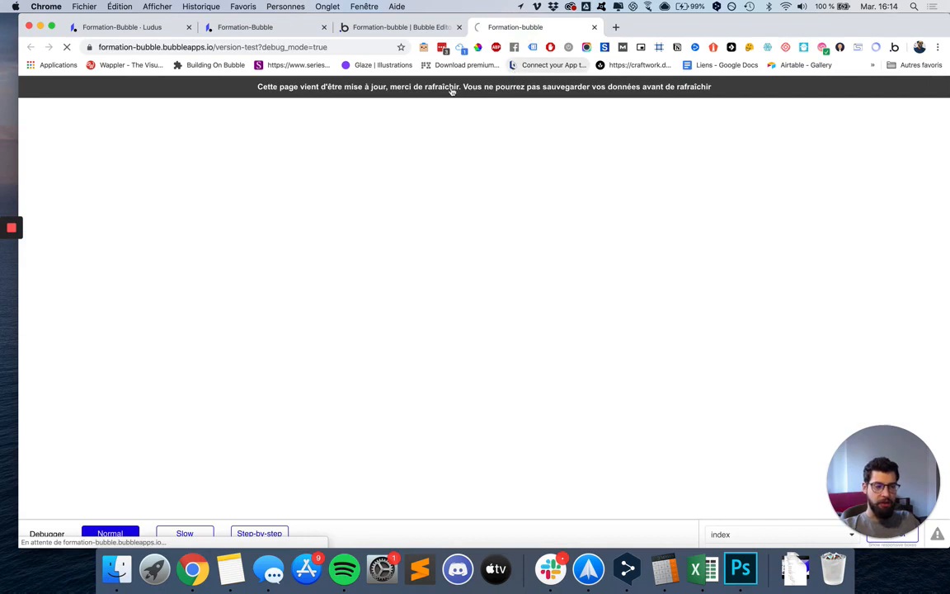
pyautogui.click(375, 27)
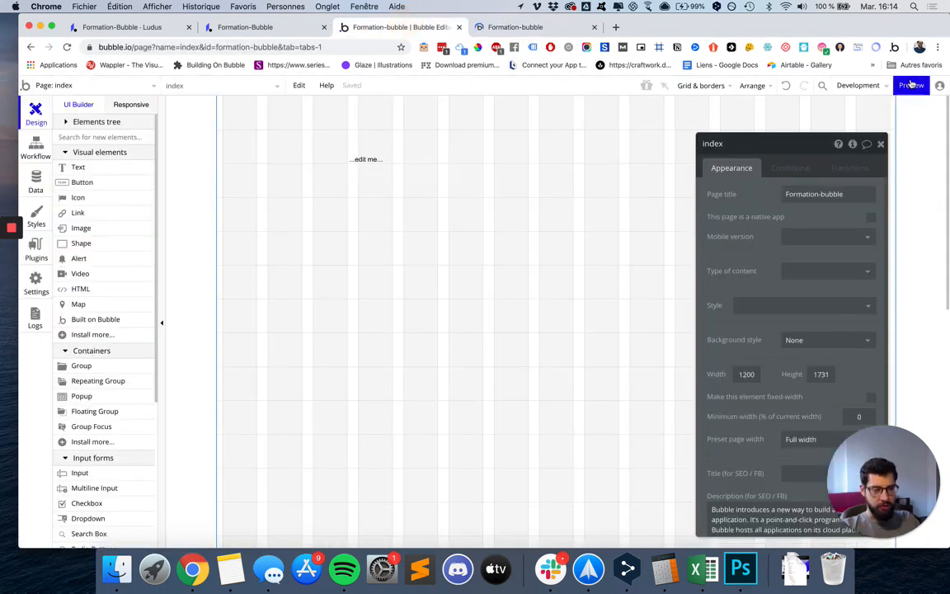
pyautogui.click(532, 28)
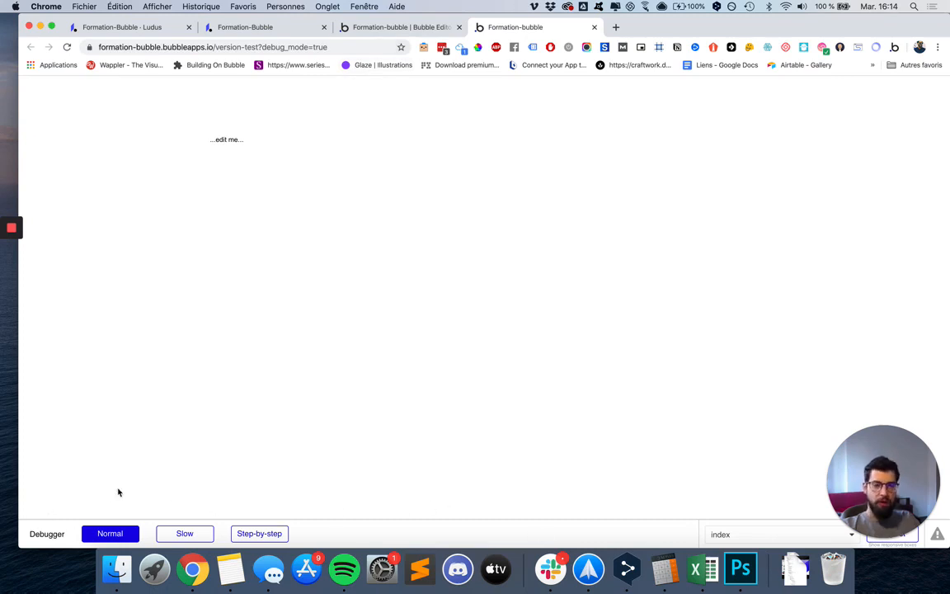
pyautogui.click(371, 28)
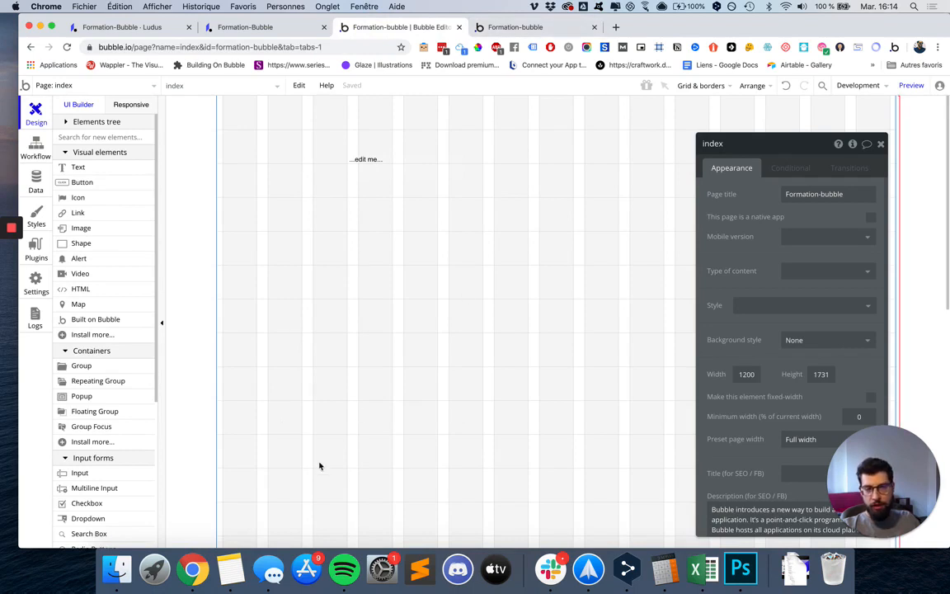
pyautogui.click(880, 143)
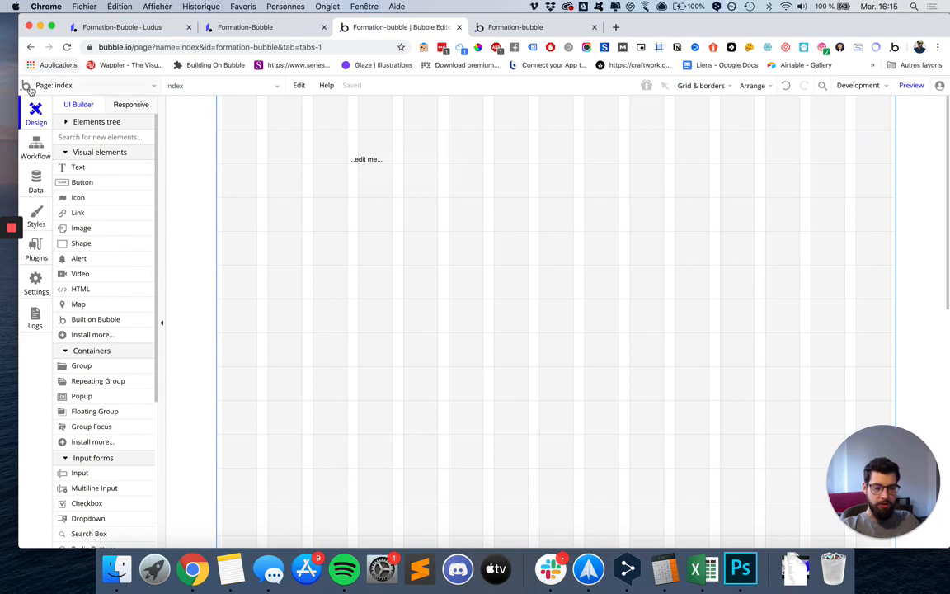
# Look through the Workflow, Data, Styles, Plugins and Settings sections, and return to Design to review the available elements.
pyautogui.click(36, 148)
pyautogui.click(36, 183)
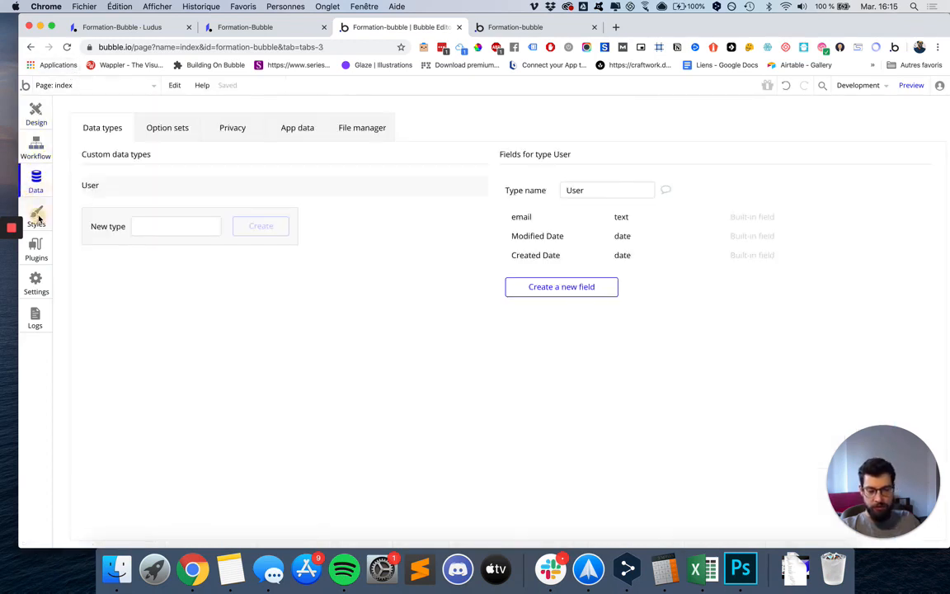
pyautogui.click(37, 216)
pyautogui.click(37, 250)
pyautogui.click(35, 283)
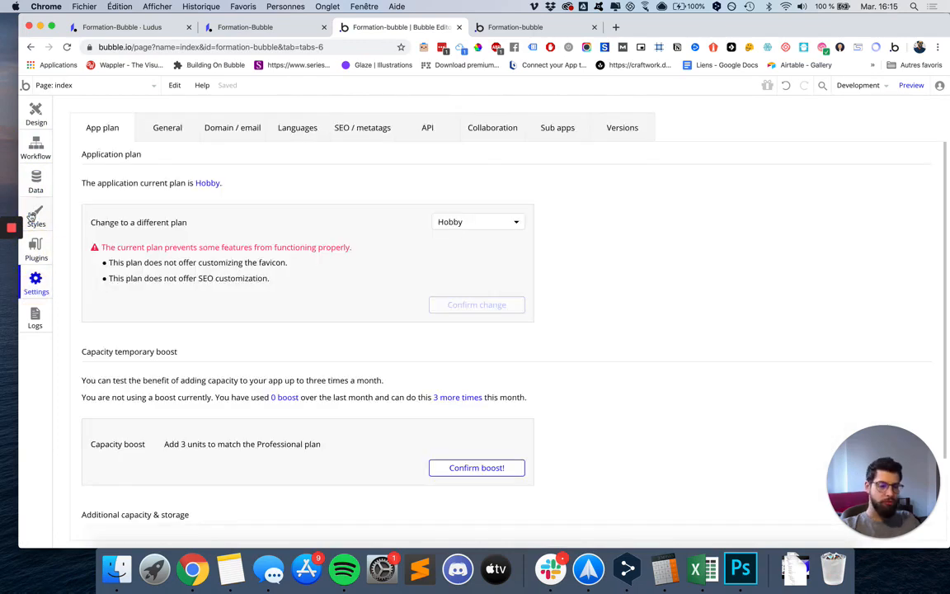
pyautogui.click(36, 216)
pyautogui.click(36, 181)
pyautogui.click(36, 148)
pyautogui.click(36, 113)
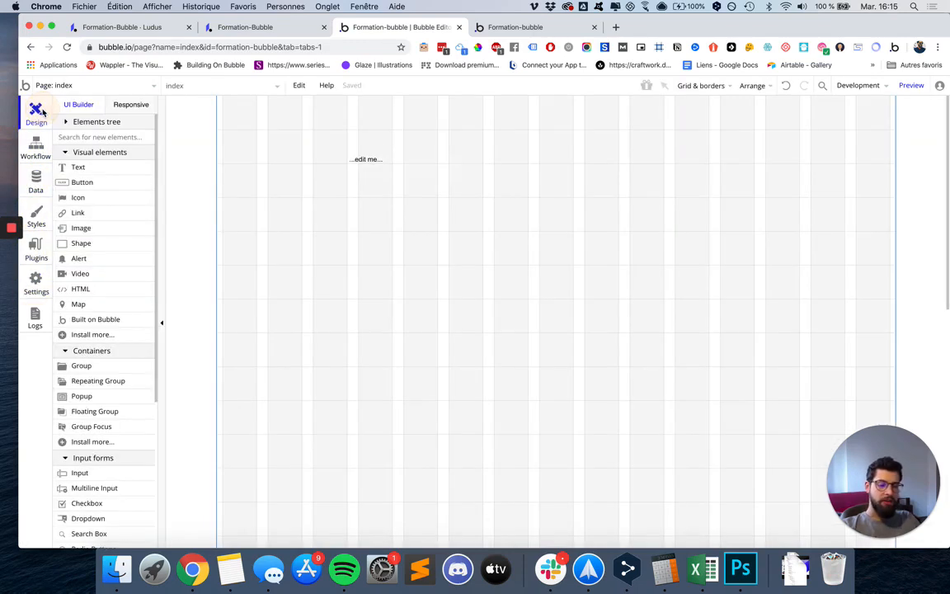
pyautogui.scroll(-5, 127, 252)
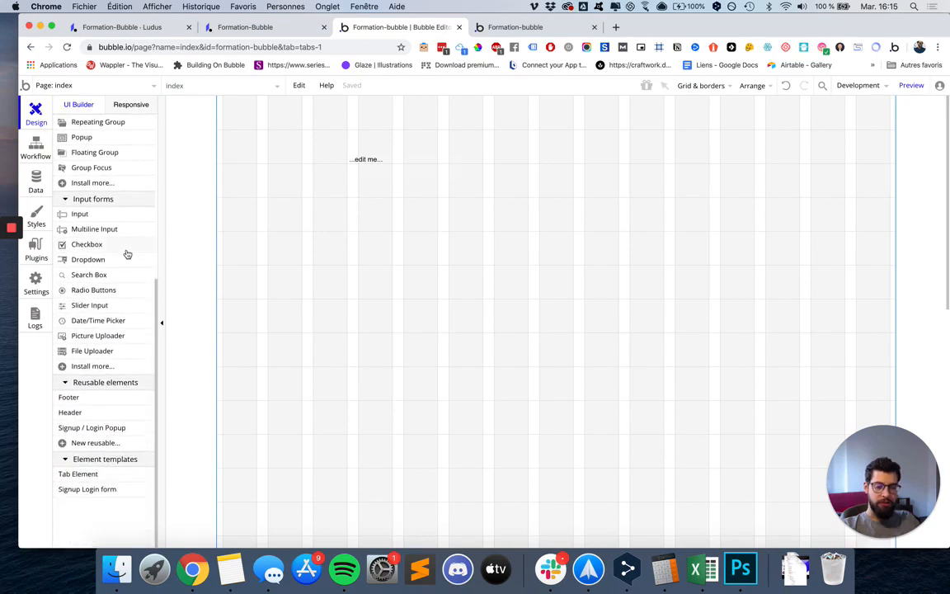
pyautogui.scroll(5, 127, 252)
# Delete the text element from the index page.
pyautogui.click(348, 161)
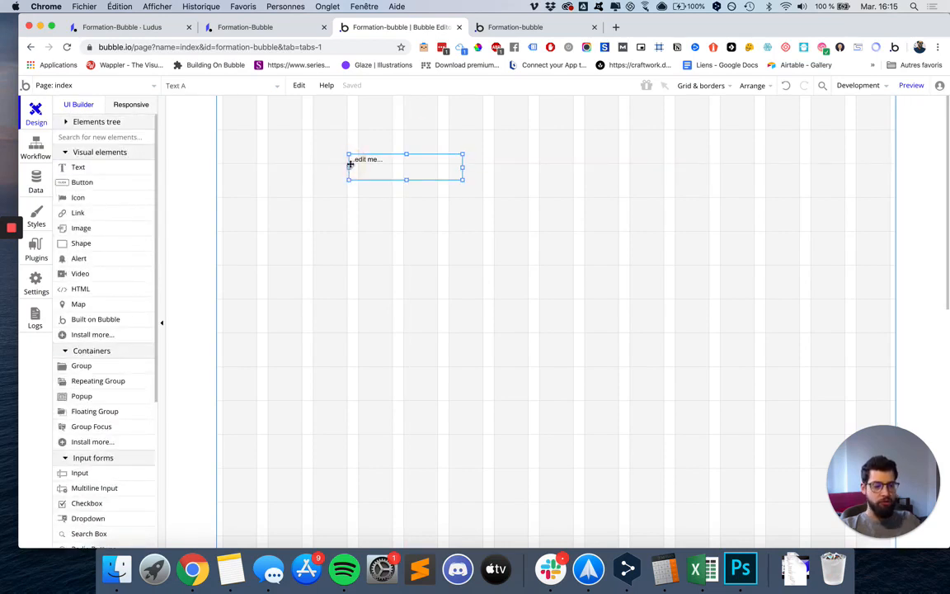
pyautogui.press('BackSpace')
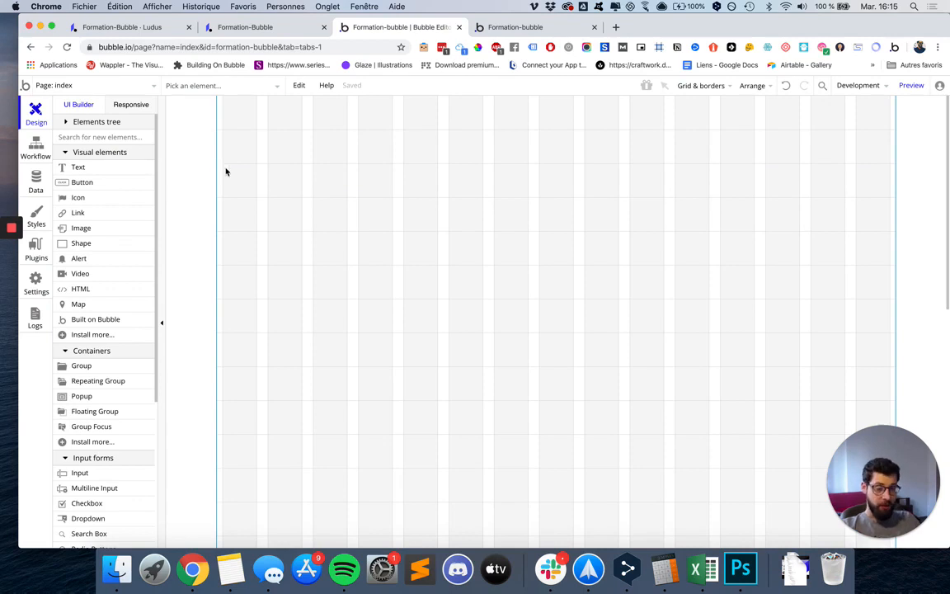
# Place a text element about 200 by 45 px near the index page's upper left, at about X 117.
pyautogui.scroll(-5, 91, 226)
pyautogui.scroll(5, 92, 229)
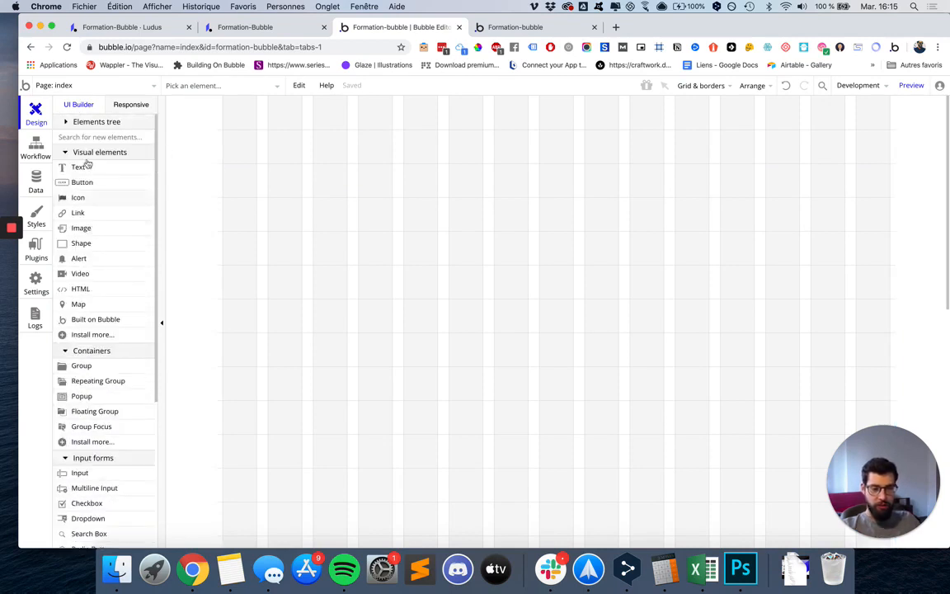
pyautogui.scroll(-6, 112, 307)
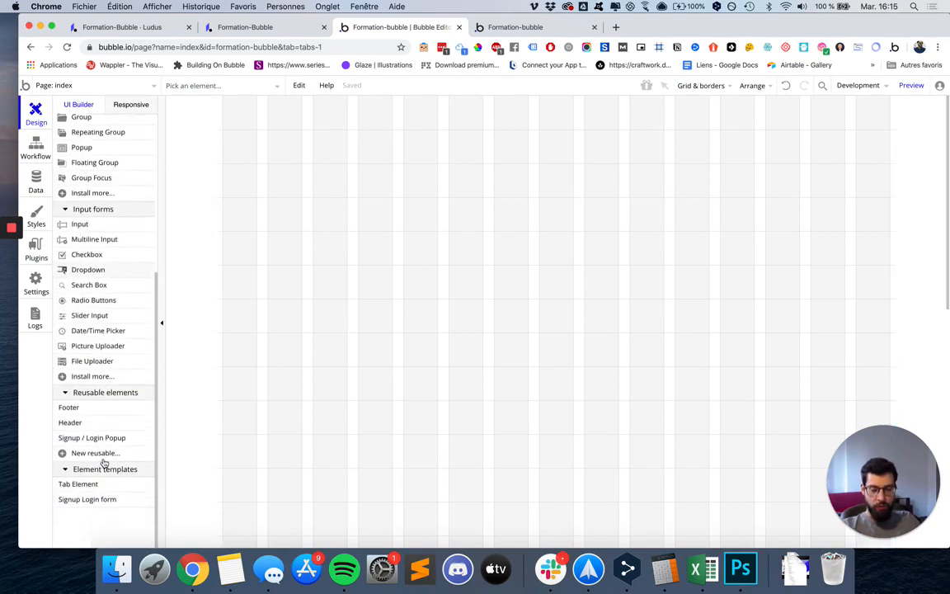
pyautogui.scroll(6, 77, 486)
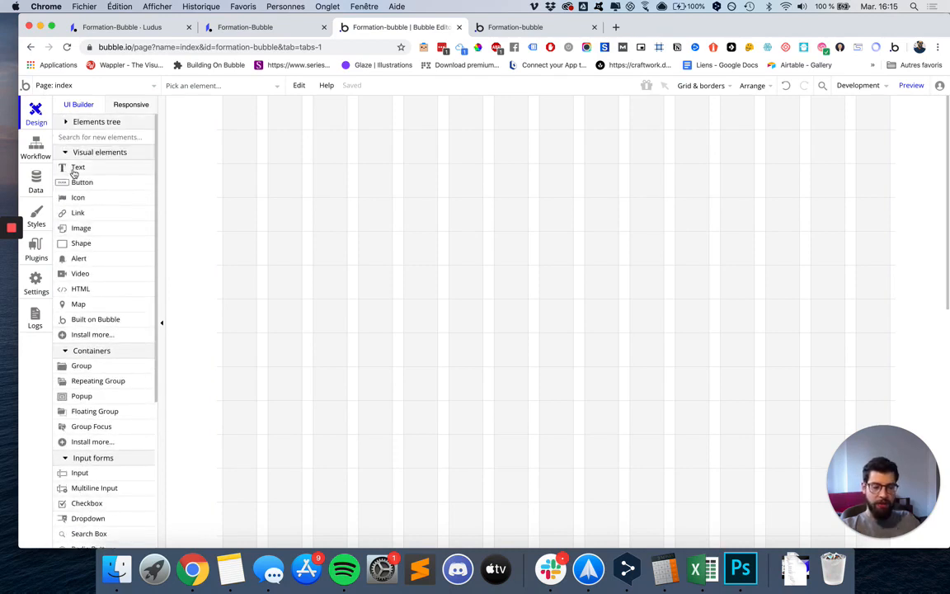
pyautogui.moveTo(75, 172); pyautogui.dragTo(283, 171)
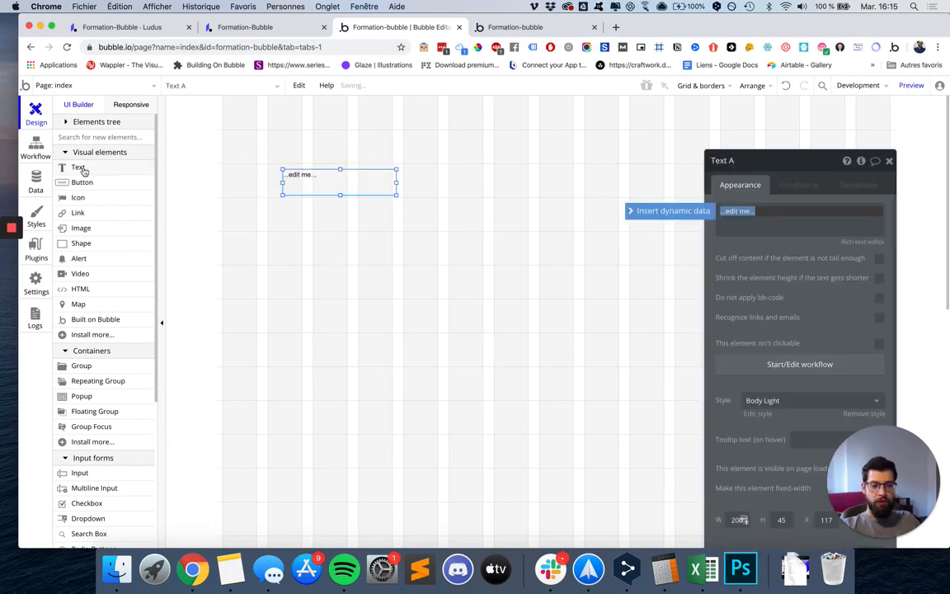
# Try placing a second text element near the top centre of the page at about X 522, and delete it.
pyautogui.moveTo(84, 171); pyautogui.dragTo(510, 127)
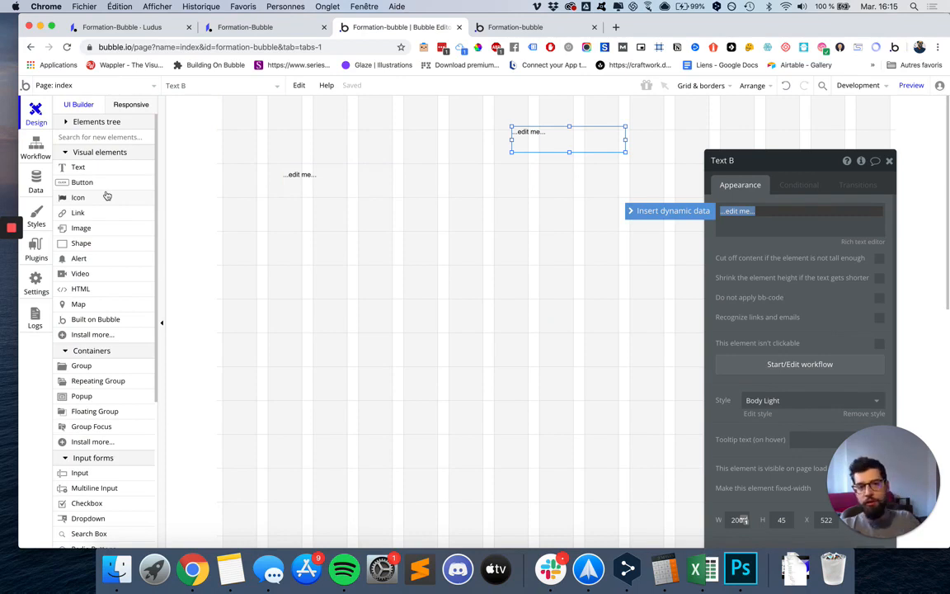
pyautogui.click(515, 142)
pyautogui.press('Delete')
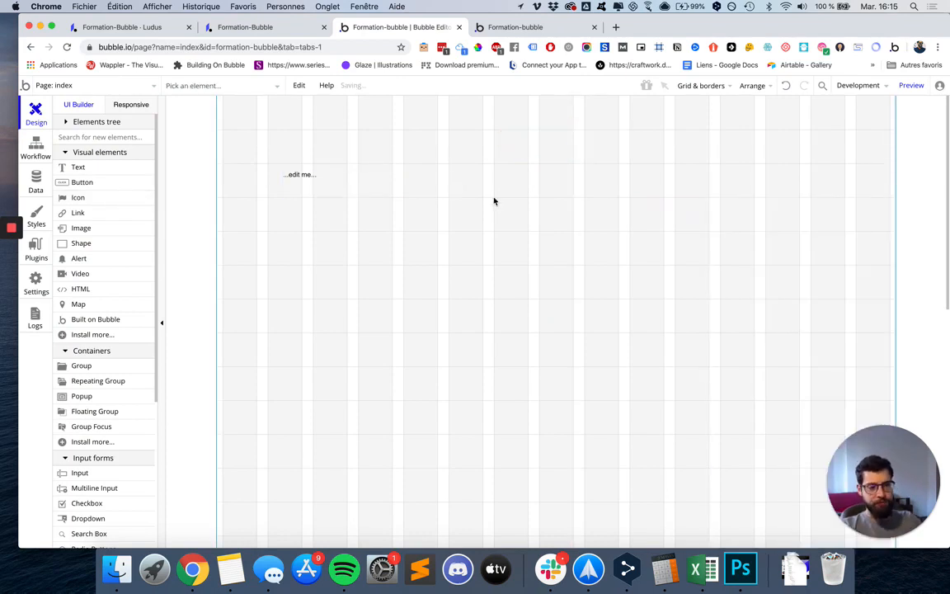
# Move the remaining text element up and left to about X 92, near the page's upper edge.
pyautogui.moveTo(305, 169); pyautogui.dragTo(288, 134)
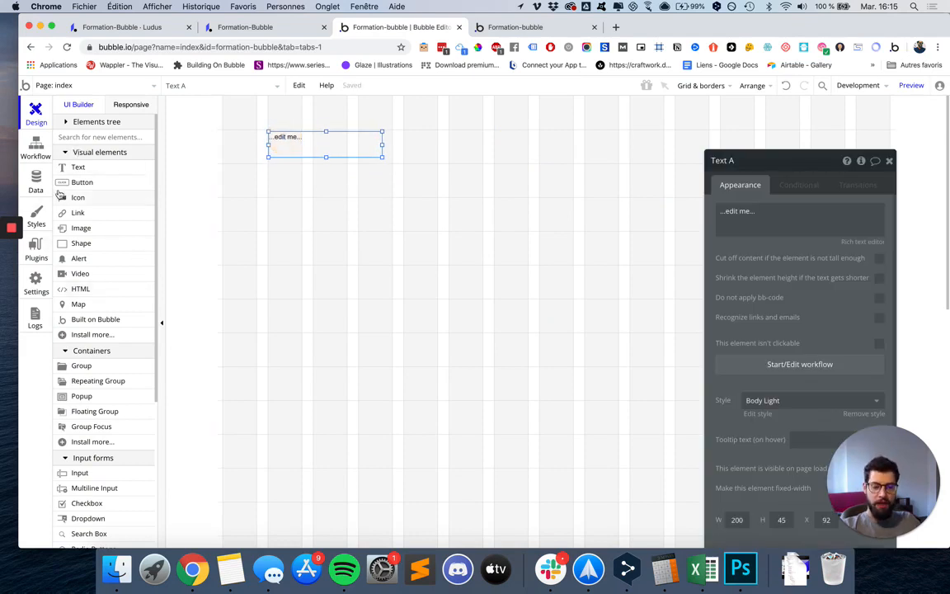
pyautogui.scroll(-2, 97, 347)
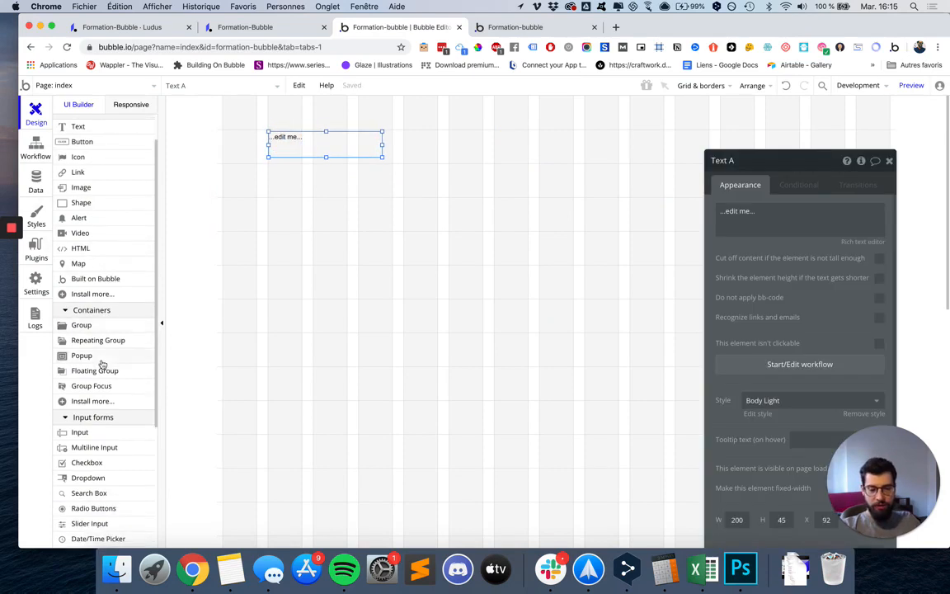
pyautogui.scroll(2, 102, 347)
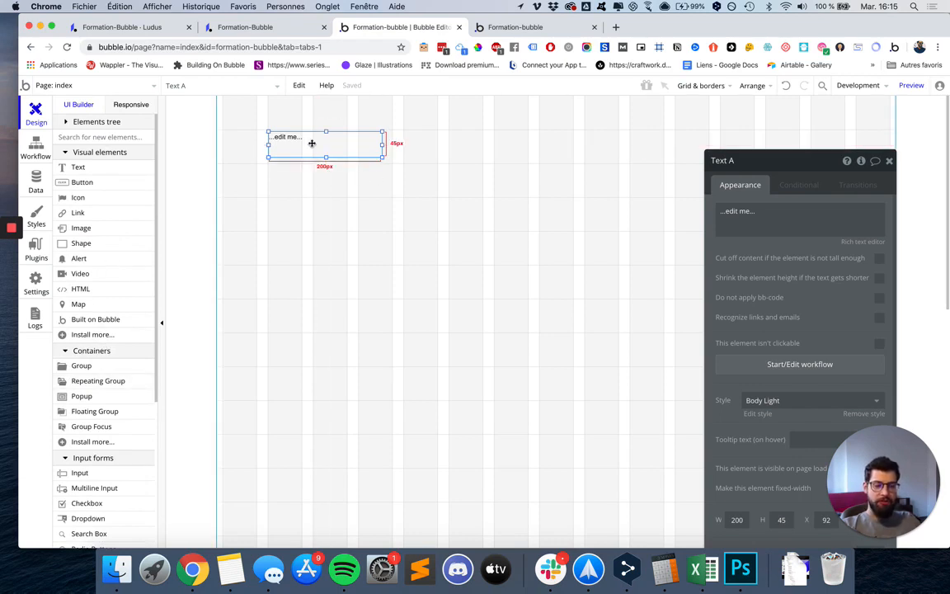
pyautogui.moveTo(312, 144); pyautogui.dragTo(312, 142)
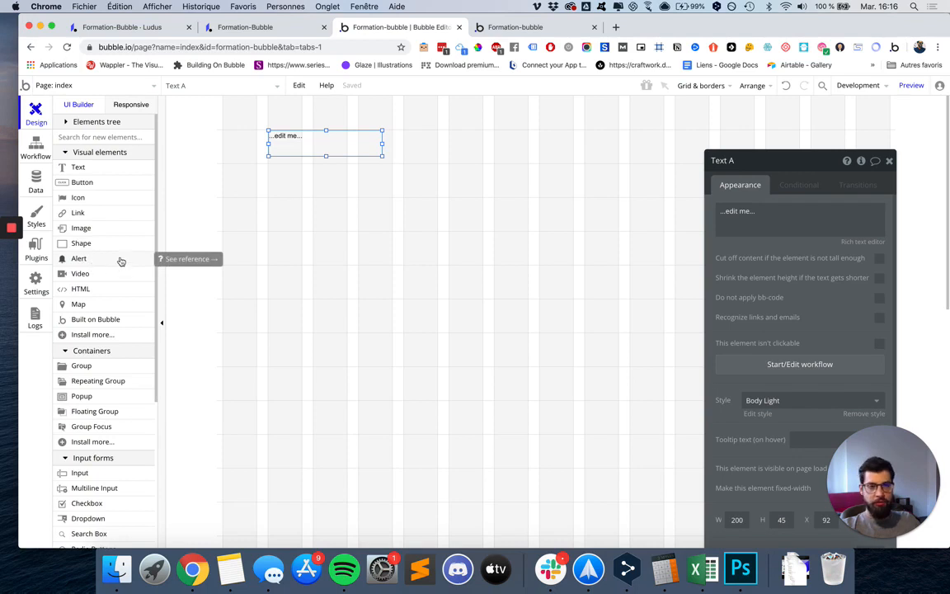
# Place a Built on Bubble logo element on the index page at about X 357, Y 334, and select it.
pyautogui.click(109, 321)
pyautogui.click(419, 284)
pyautogui.click(345, 349)
pyautogui.click(438, 298)
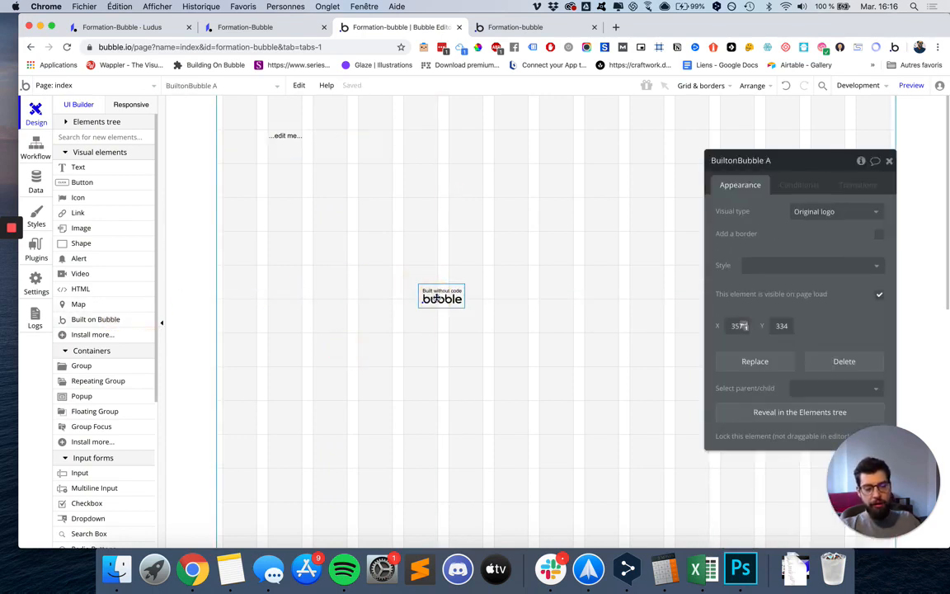
# Set the Built on Bubble logo's visual type to Blue image, and delete the logo from the page.
pyautogui.click(808, 215)
pyautogui.click(804, 241)
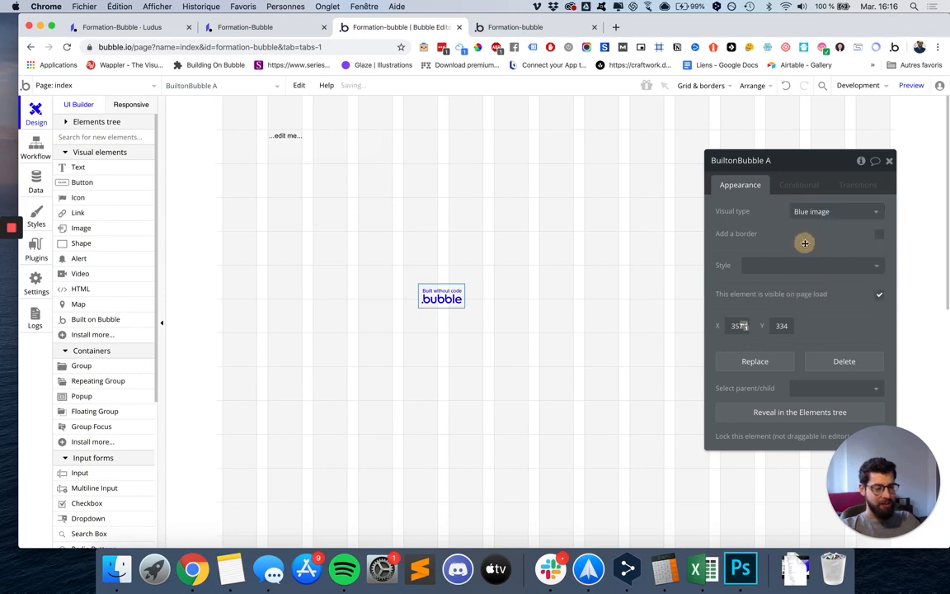
pyautogui.click(811, 213)
pyautogui.click(679, 192)
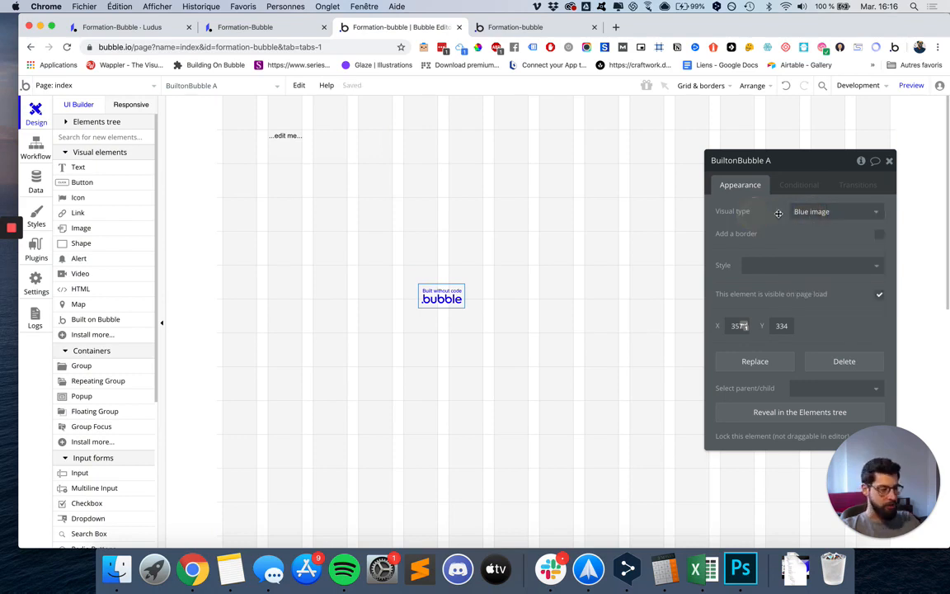
pyautogui.click(440, 296)
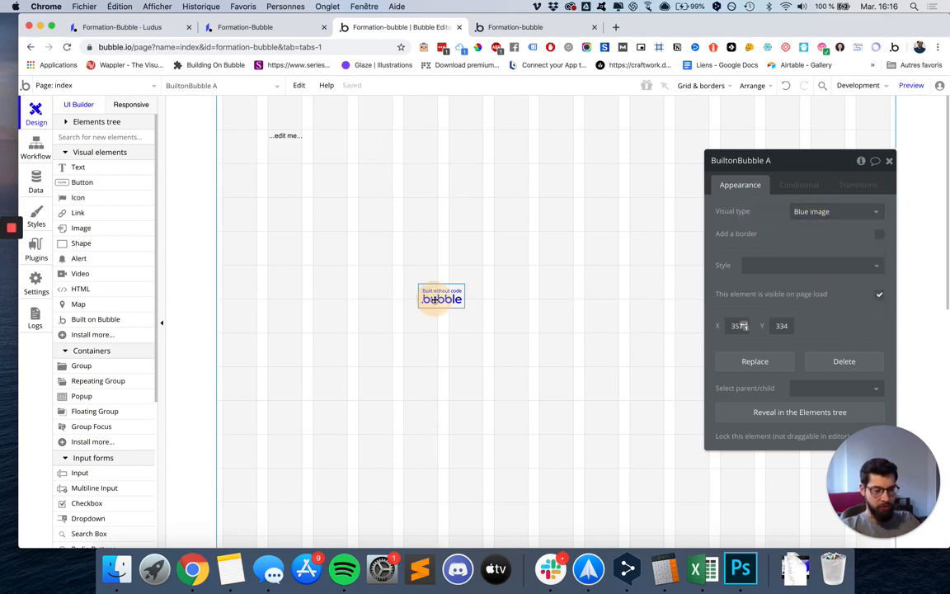
pyautogui.press('BackSpace')
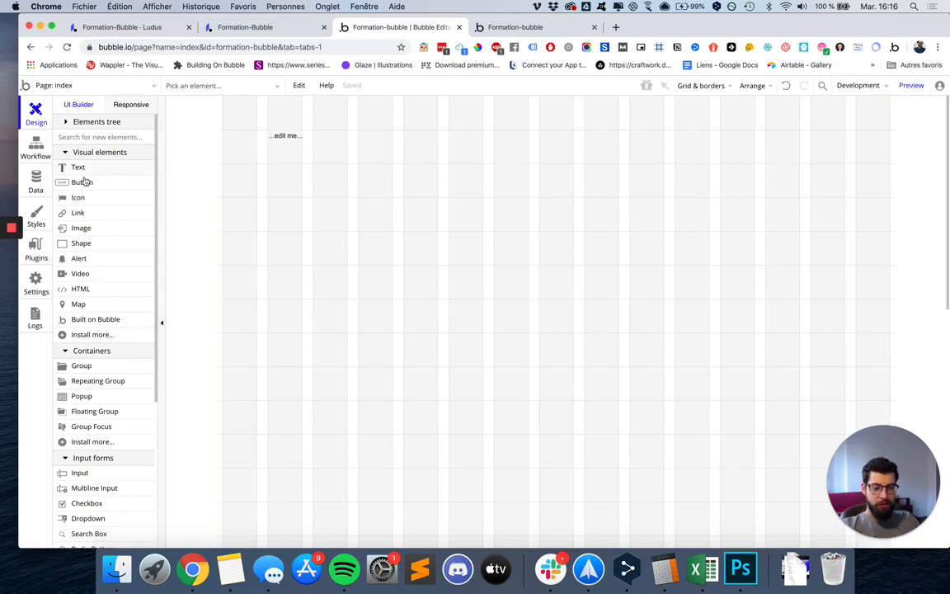
# Place a button about 150 by 45 px below the text element and an 80 by 80 px flag icon beside the text.
pyautogui.moveTo(84, 181); pyautogui.dragTo(305, 178)
pyautogui.click(289, 126)
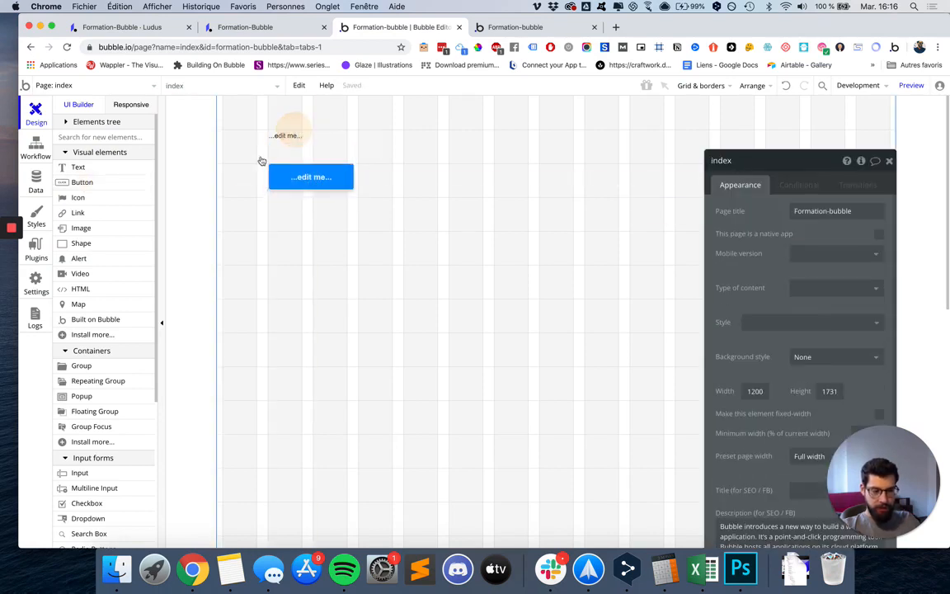
pyautogui.moveTo(72, 198); pyautogui.dragTo(347, 140)
pyautogui.click(408, 152)
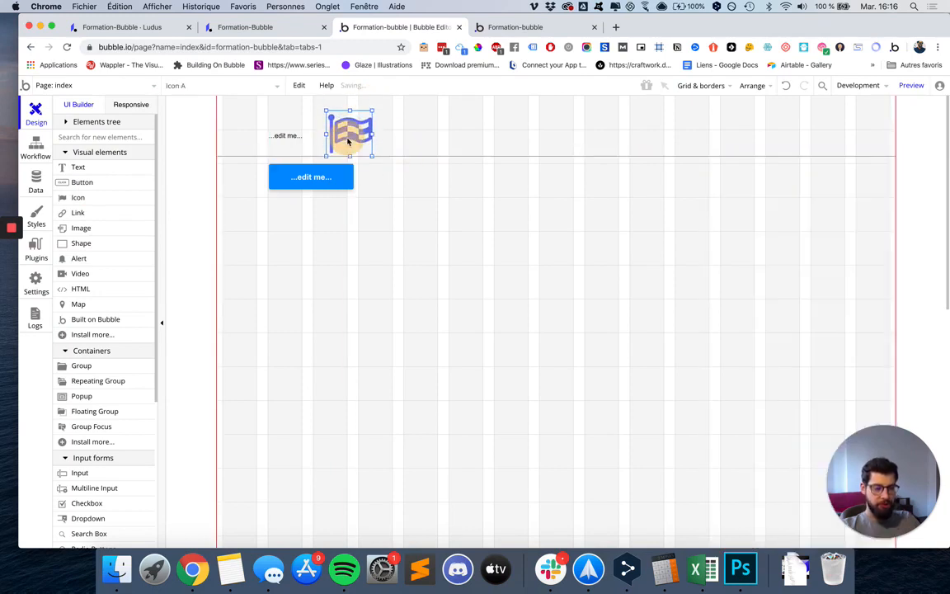
# Move the text, icon and button to mid-page: text at about X 394, Y 160, icon at X 496, Y 228, button at X 394, Y 322.
pyautogui.moveTo(249, 107); pyautogui.dragTo(522, 296)
pyautogui.click(352, 182)
pyautogui.click(579, 314)
pyautogui.moveTo(467, 256); pyautogui.dragTo(460, 192)
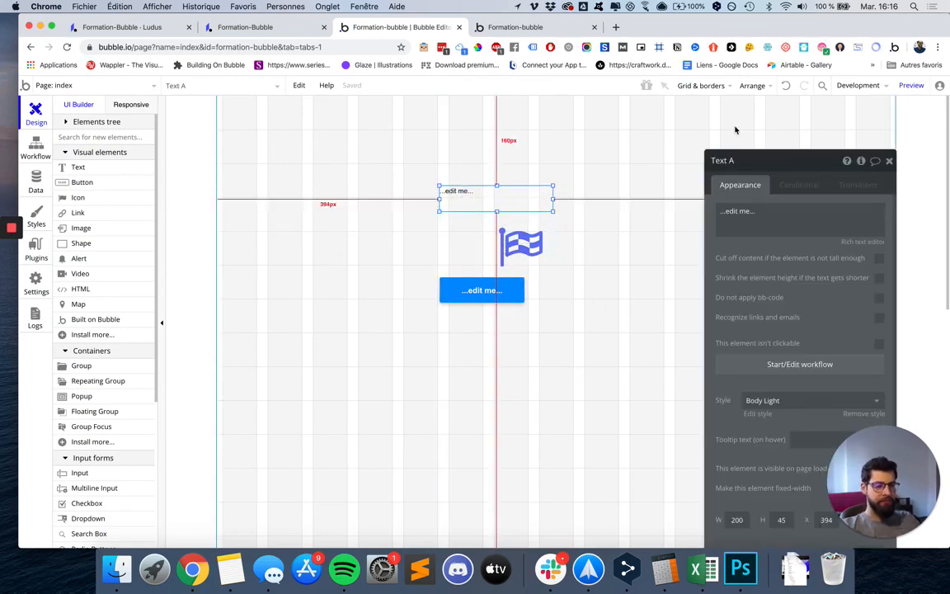
# Compare the property settings of the flag icon and the button, and move the button slightly further down.
pyautogui.moveTo(735, 160); pyautogui.dragTo(775, 109)
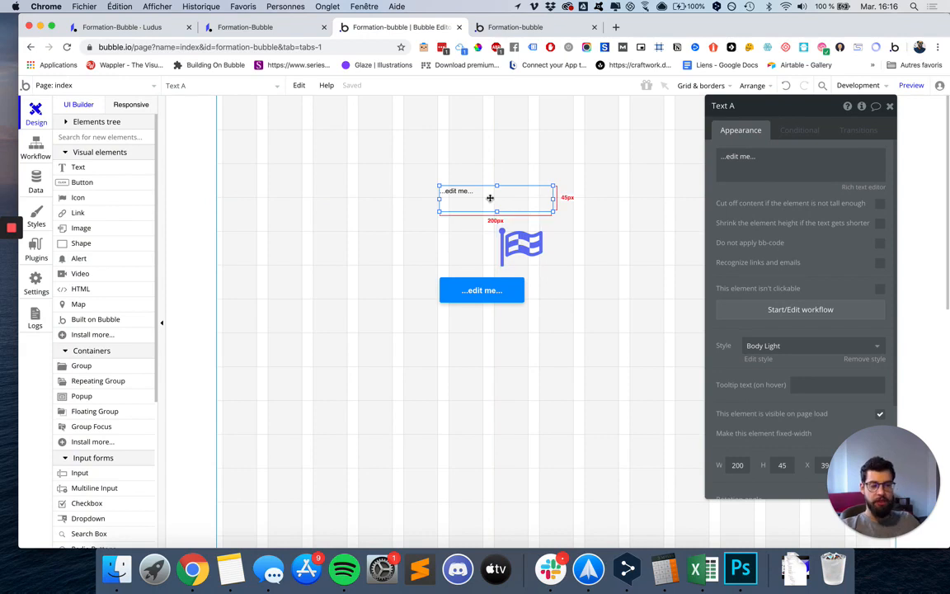
pyautogui.click(517, 244)
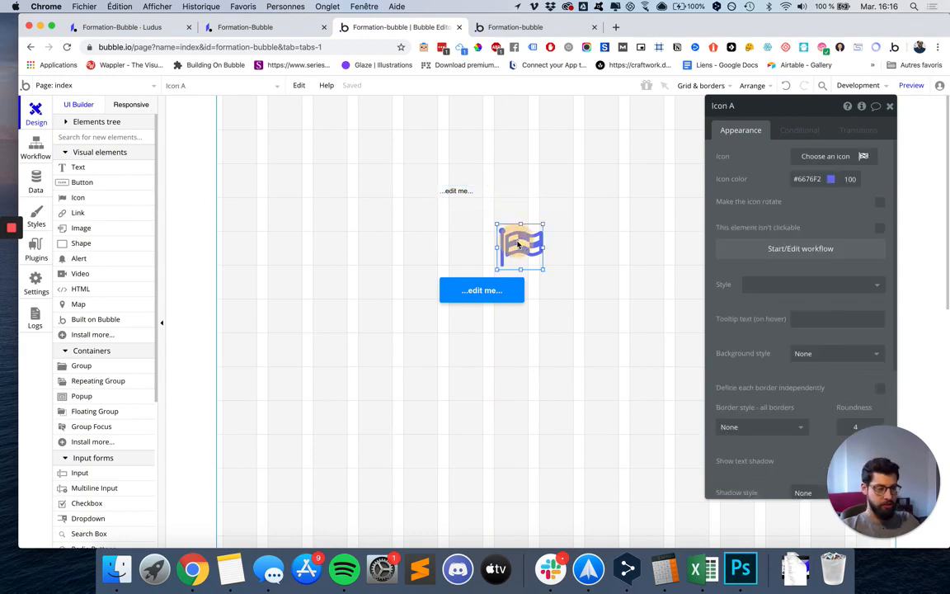
pyautogui.click(466, 289)
pyautogui.moveTo(745, 363)
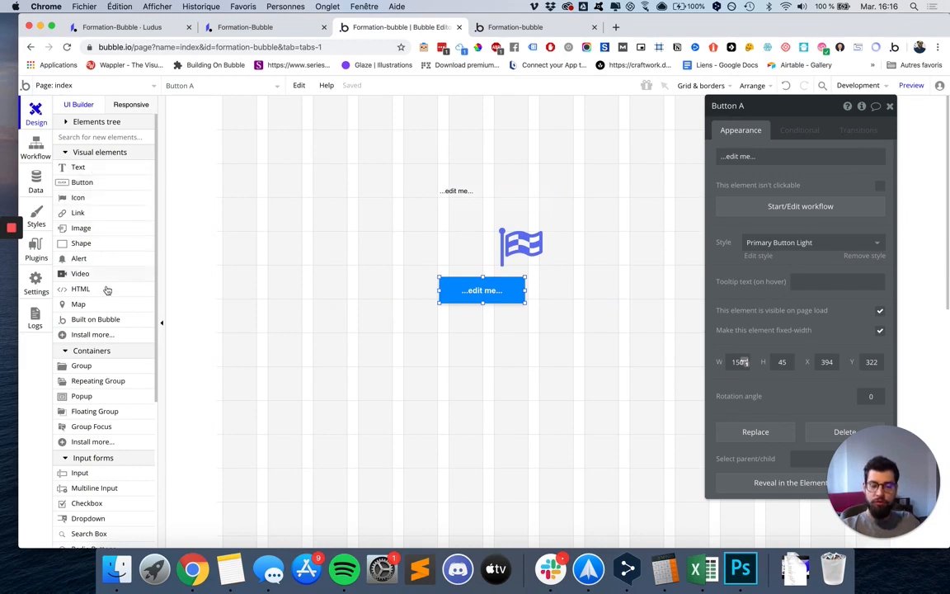
pyautogui.moveTo(466, 291); pyautogui.dragTo(466, 305)
# Replace the text element's placeholder content with "Je m'appelle" followed by the speaker's first name.
pyautogui.click(456, 190)
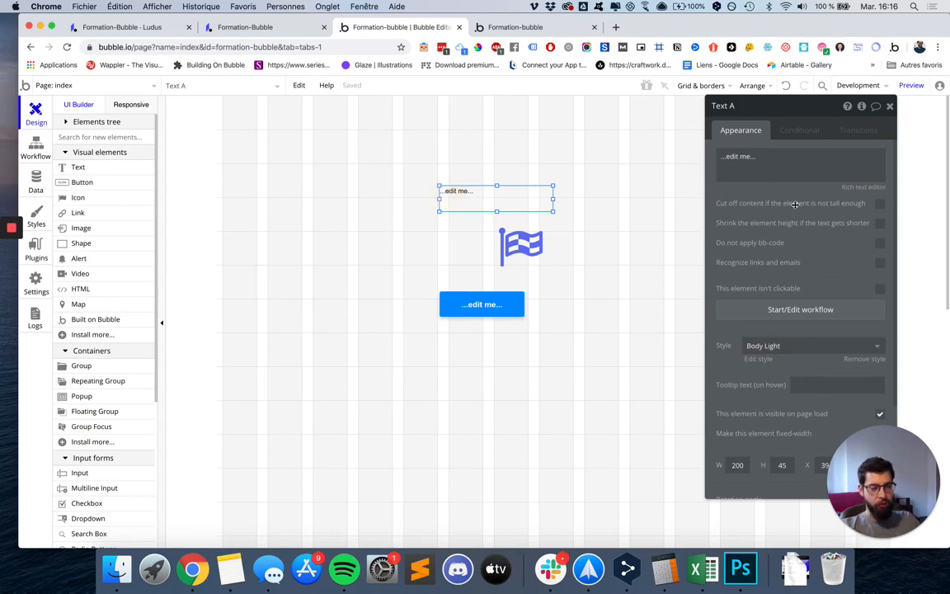
pyautogui.moveTo(780, 107); pyautogui.dragTo(779, 116)
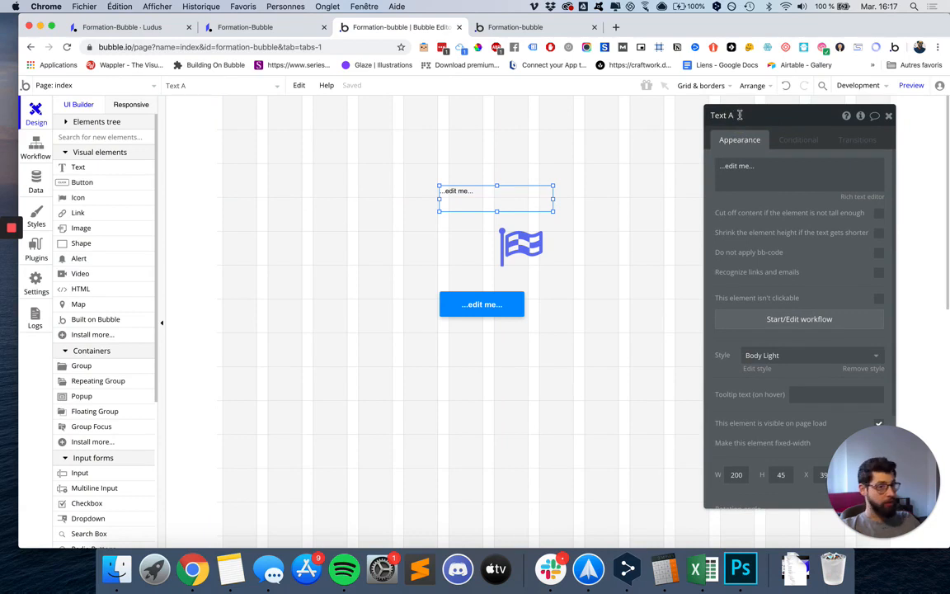
pyautogui.click(740, 115)
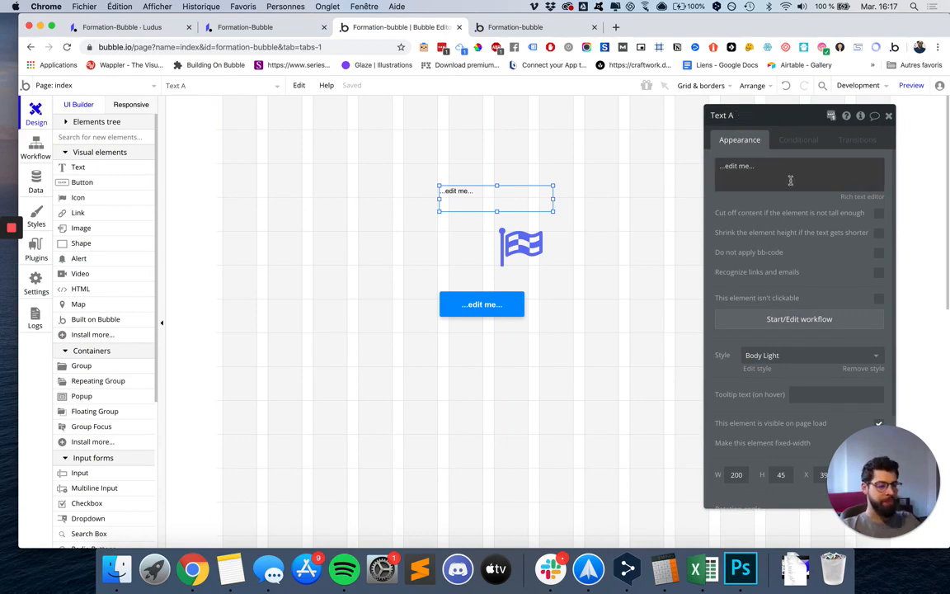
pyautogui.tripleClick(756, 184)
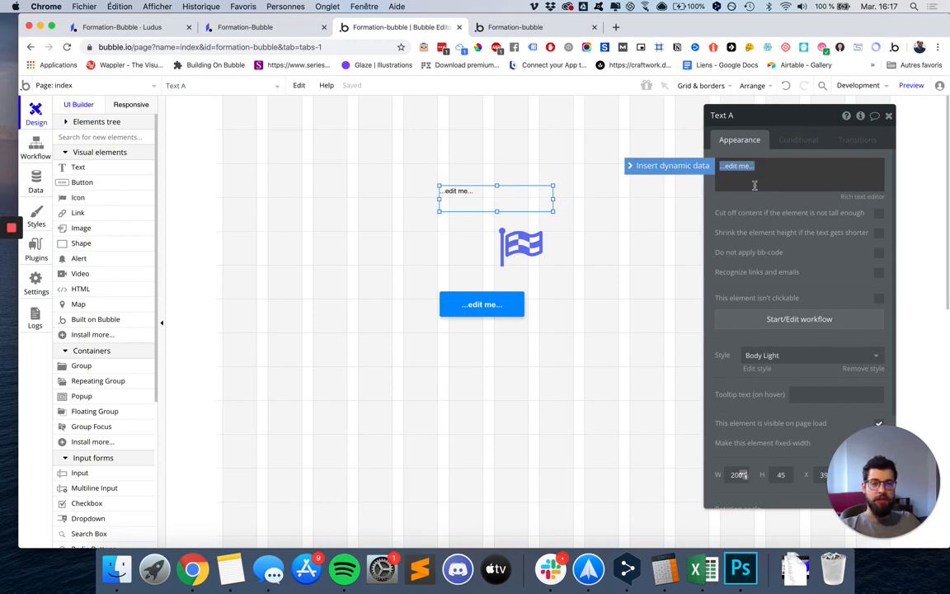
pyautogui.write("Je m'appelle")
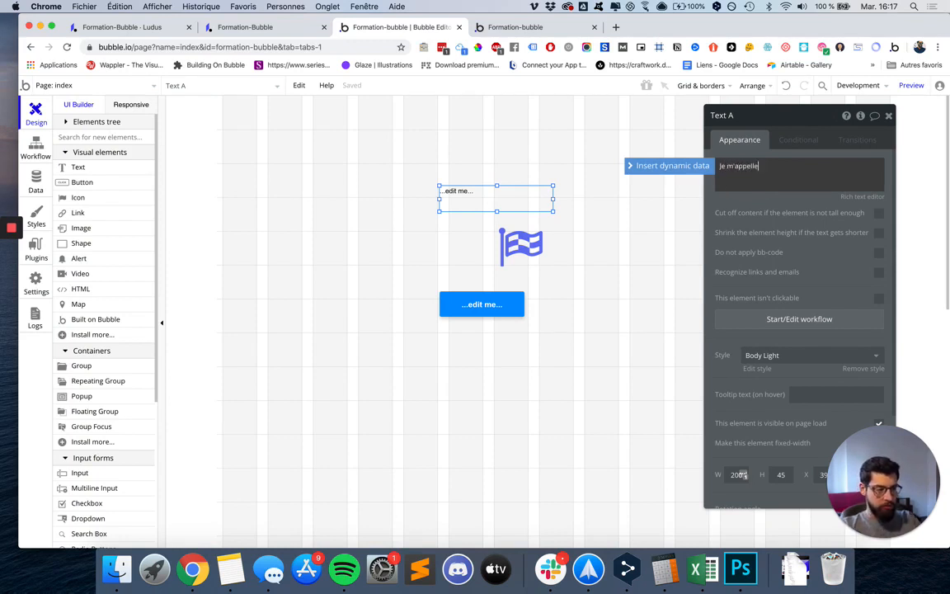
pyautogui.write(' Thibault')
pyautogui.click(769, 226)
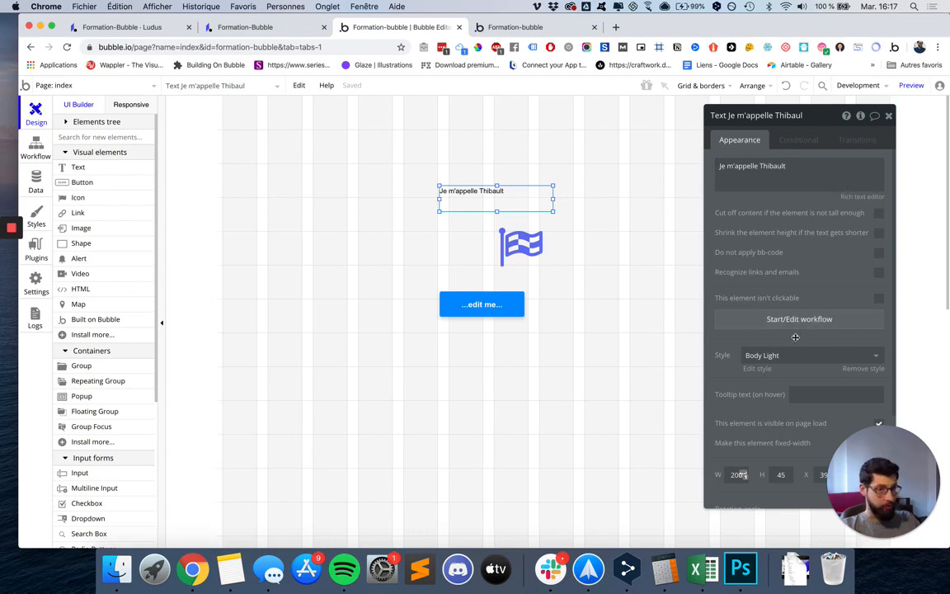
# Nudge the text element down to about Y 162, and reload the page preview to compare it with the editor.
pyautogui.scroll(-5, 709, 333)
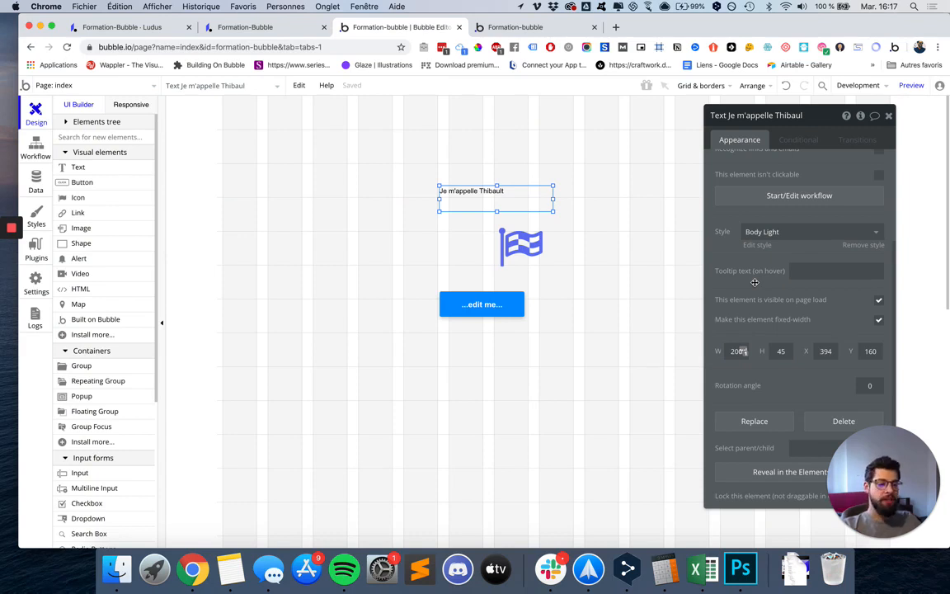
pyautogui.click(505, 195)
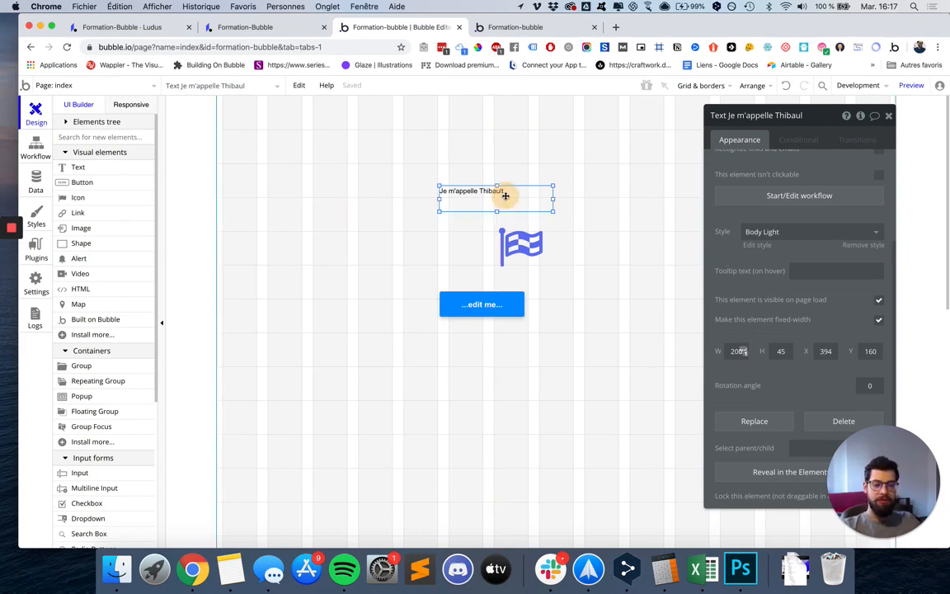
pyautogui.click(494, 29)
pyautogui.press('super+r')
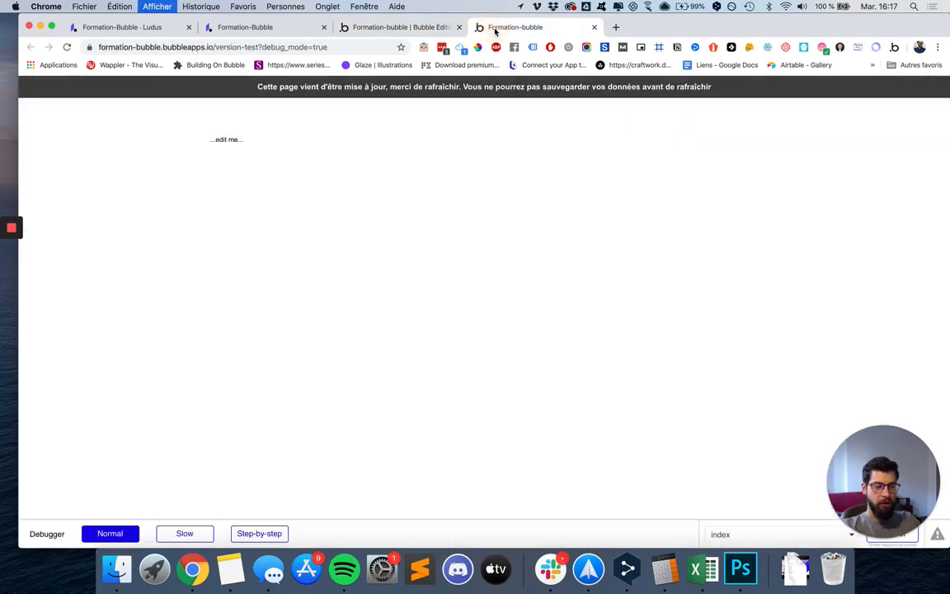
pyautogui.click(392, 28)
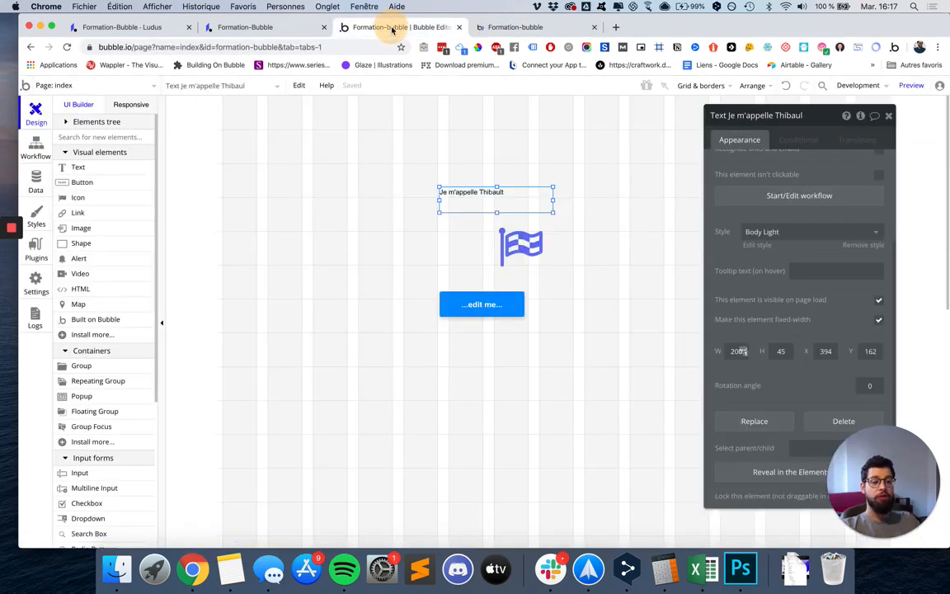
pyautogui.click(488, 28)
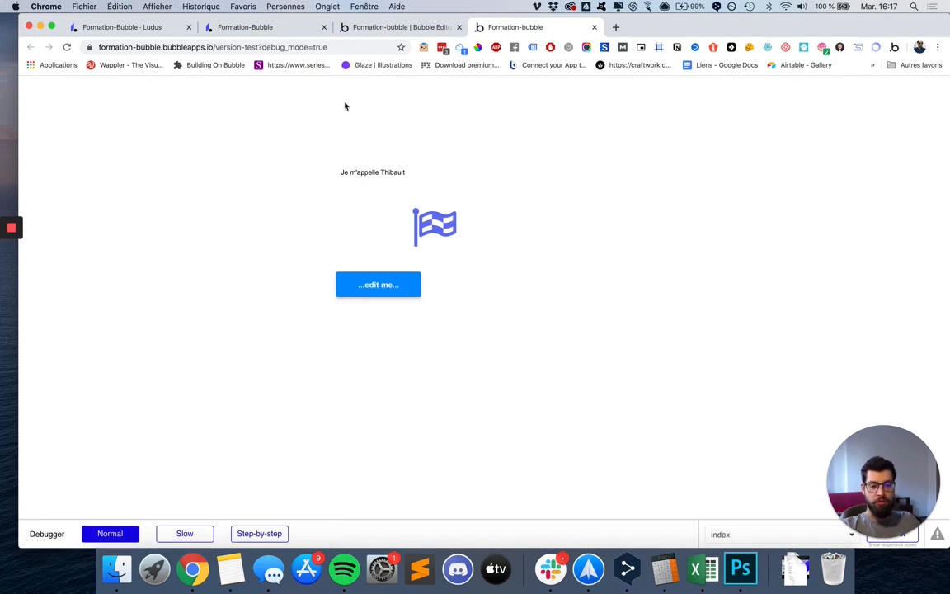
pyautogui.click(386, 30)
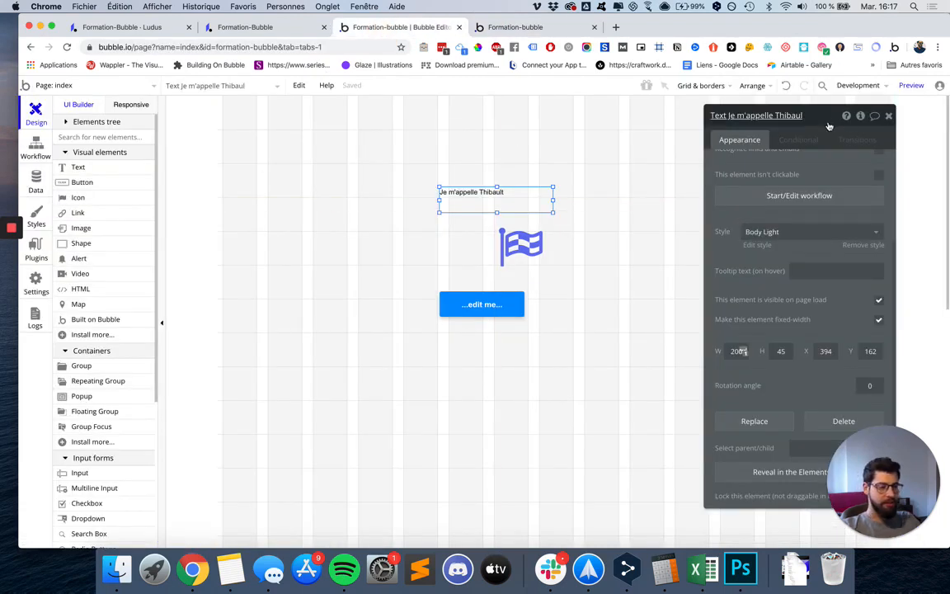
# Clear the property editor off the canvas, compare the page layout with the preview, and bring the property editor back.
pyautogui.moveTo(828, 125); pyautogui.dragTo(946, 410)
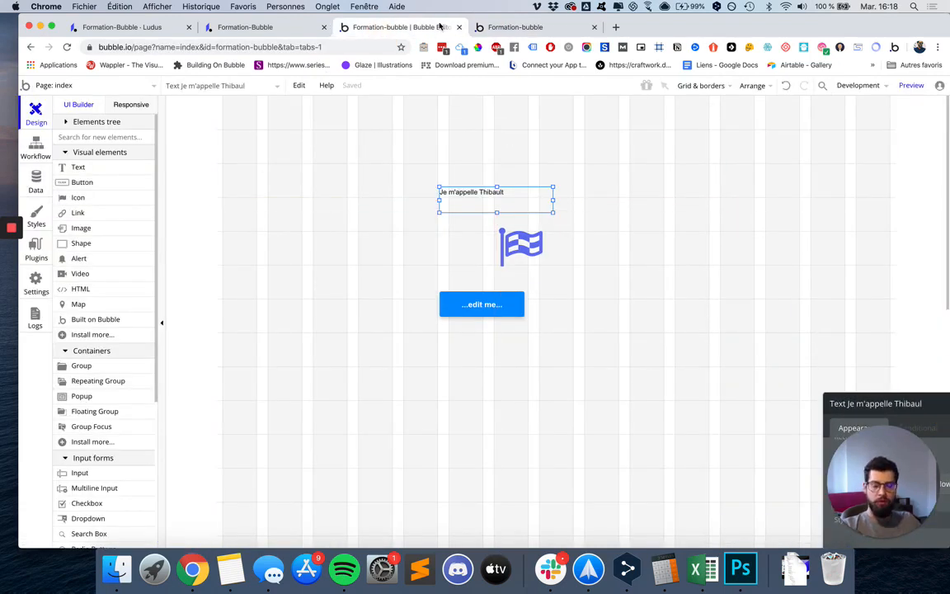
pyautogui.click(487, 27)
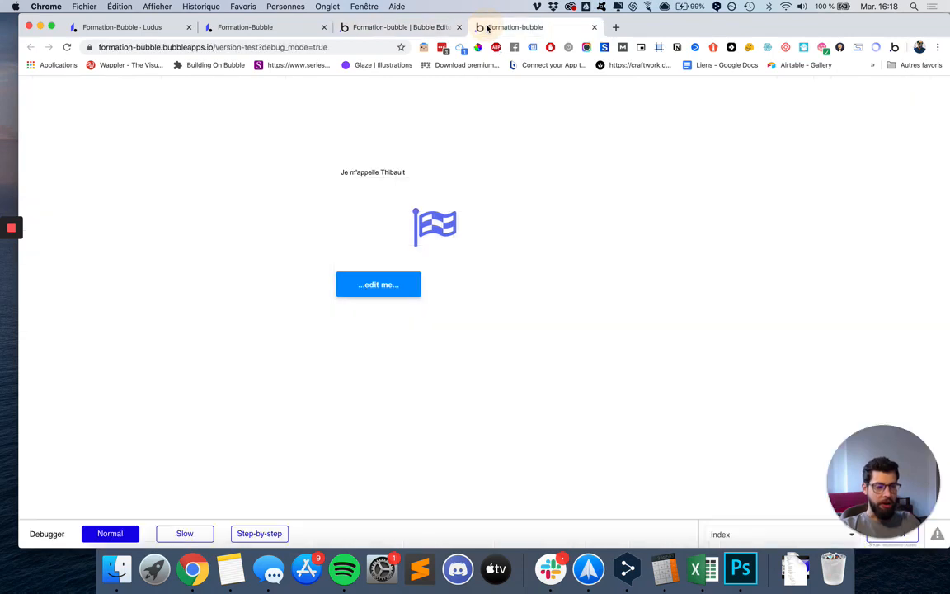
pyautogui.click(345, 33)
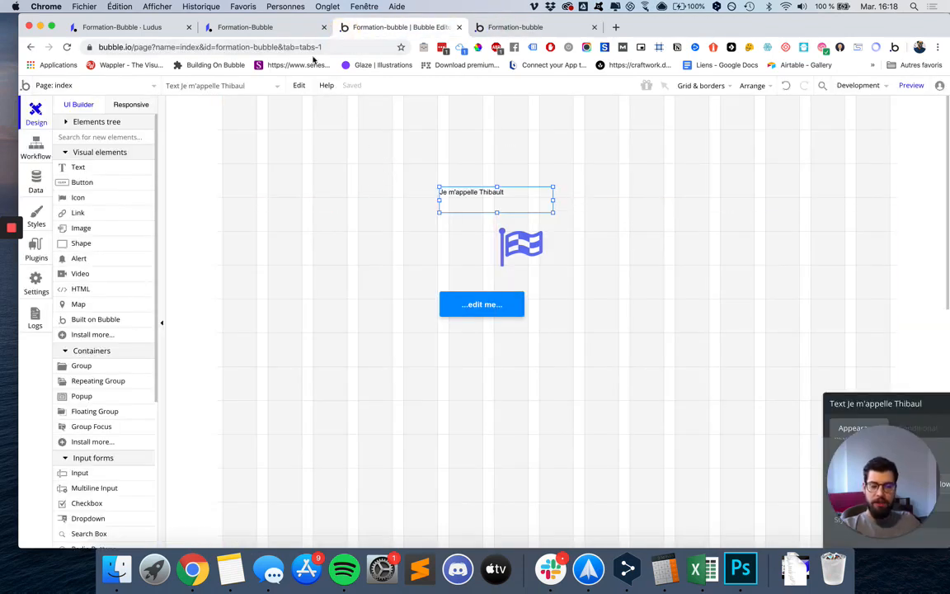
pyautogui.moveTo(924, 403); pyautogui.dragTo(722, 121)
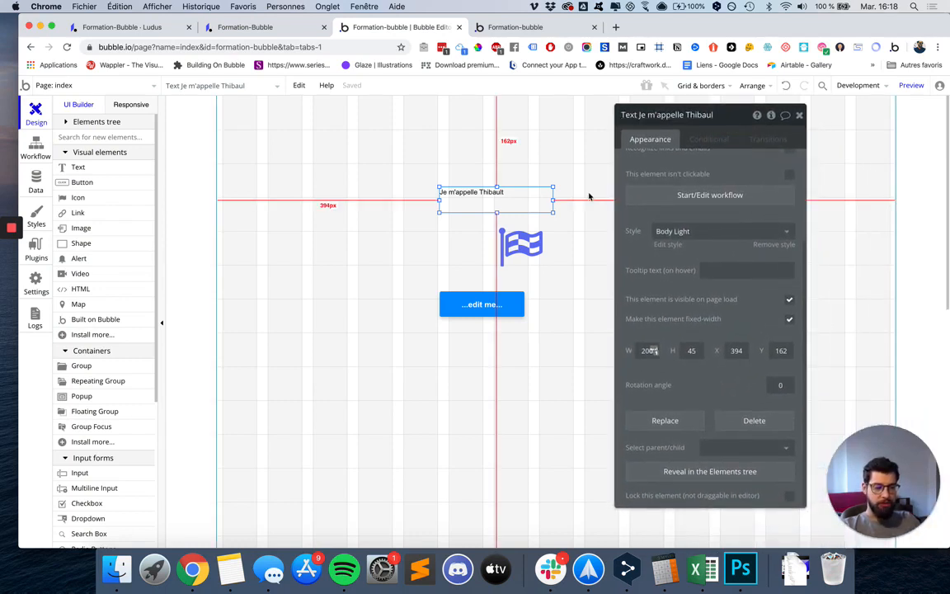
pyautogui.moveTo(729, 120)
pyautogui.mouseDown()
pyautogui.moveTo(703, 119)
pyautogui.moveTo(724, 120)
pyautogui.mouseUp()
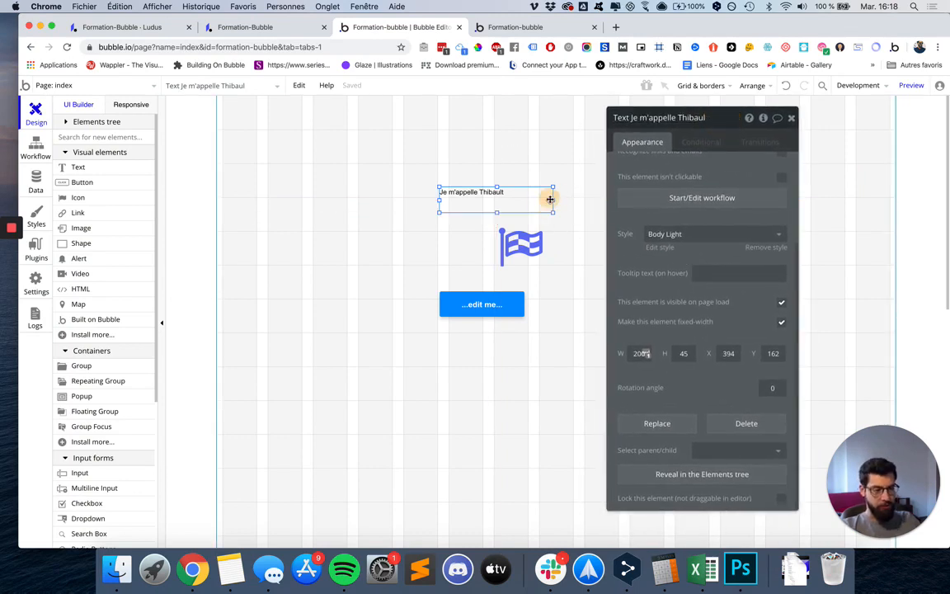
# Examine the appearance options of the text element and the flag icon.
pyautogui.scroll(5, 636, 214)
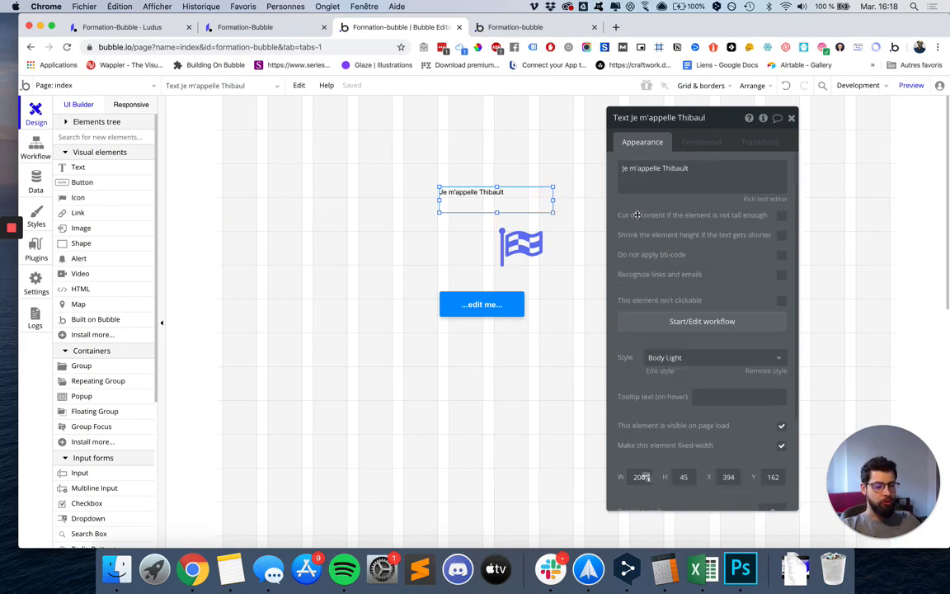
pyautogui.click(517, 248)
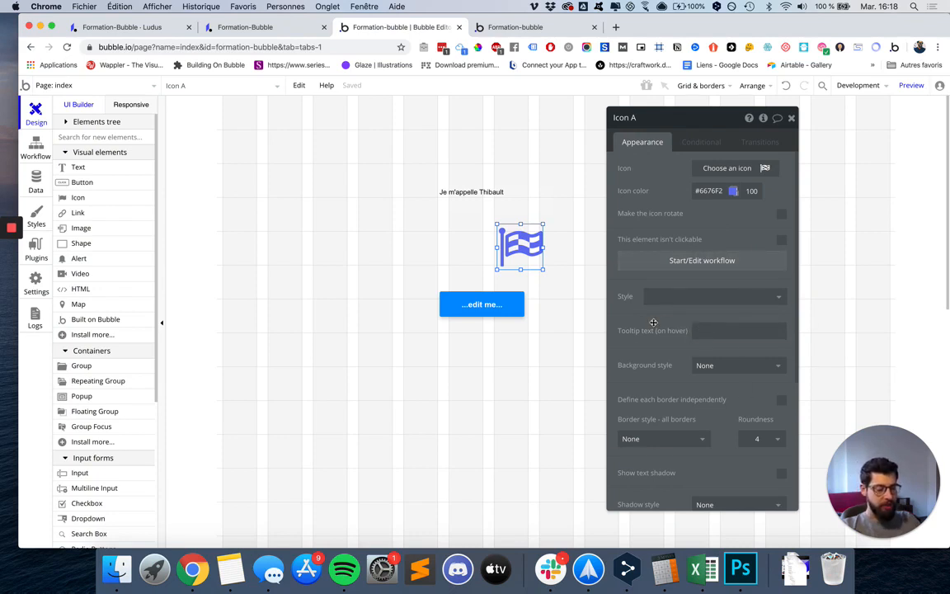
pyautogui.scroll(-5, 610, 316)
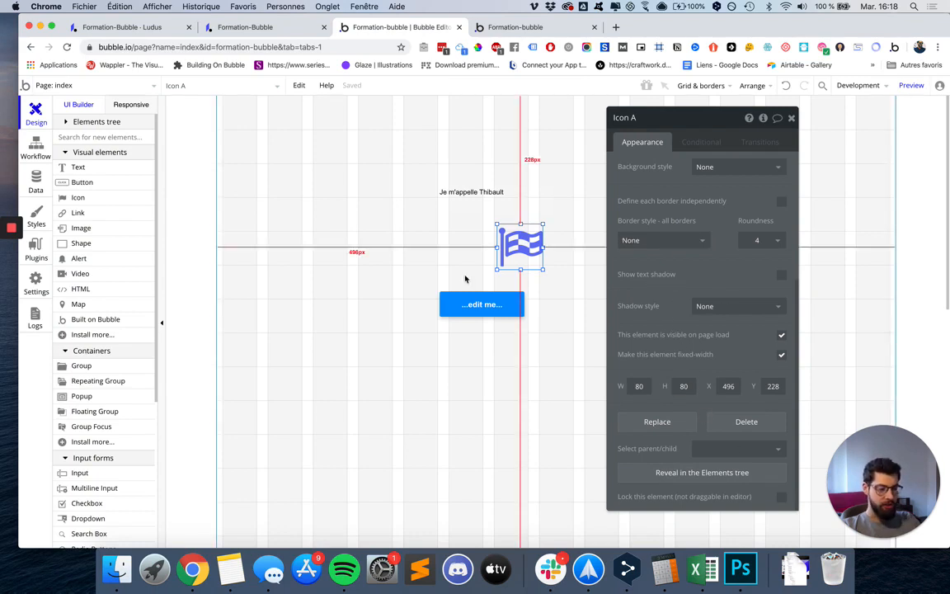
pyautogui.scroll(1, 692, 198)
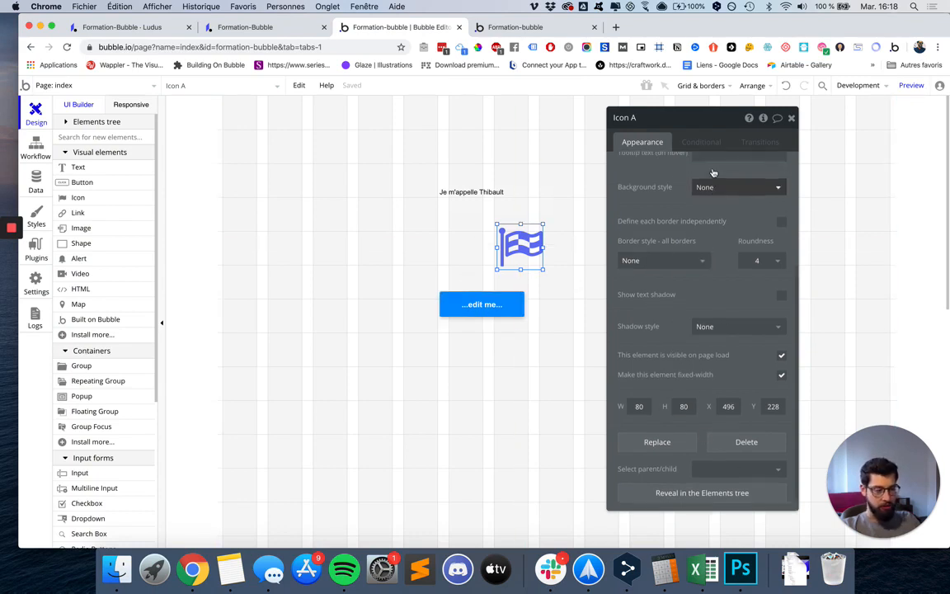
# Remove the Body Light style from the text element, and try right alignment before restoring left alignment.
pyautogui.click(481, 194)
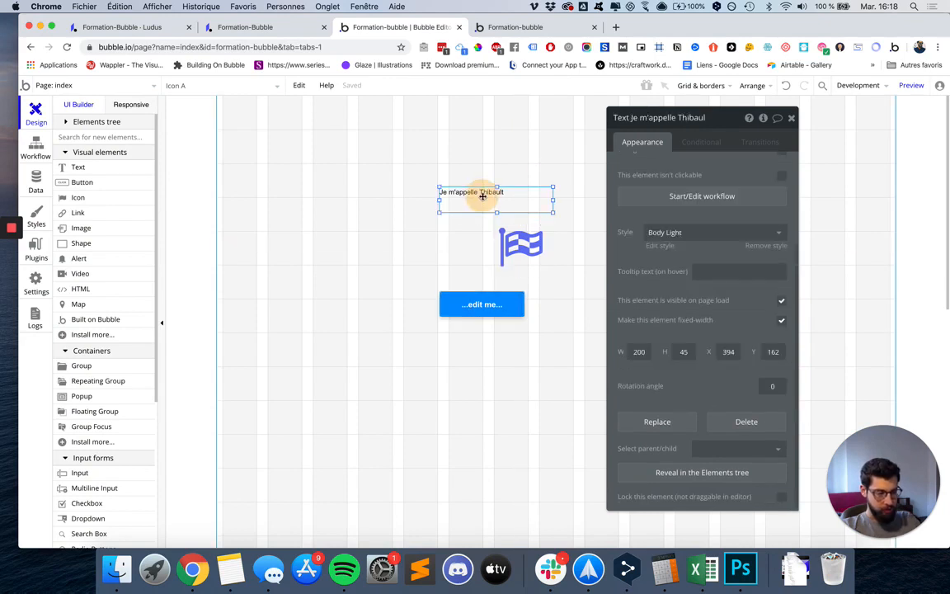
pyautogui.click(681, 236)
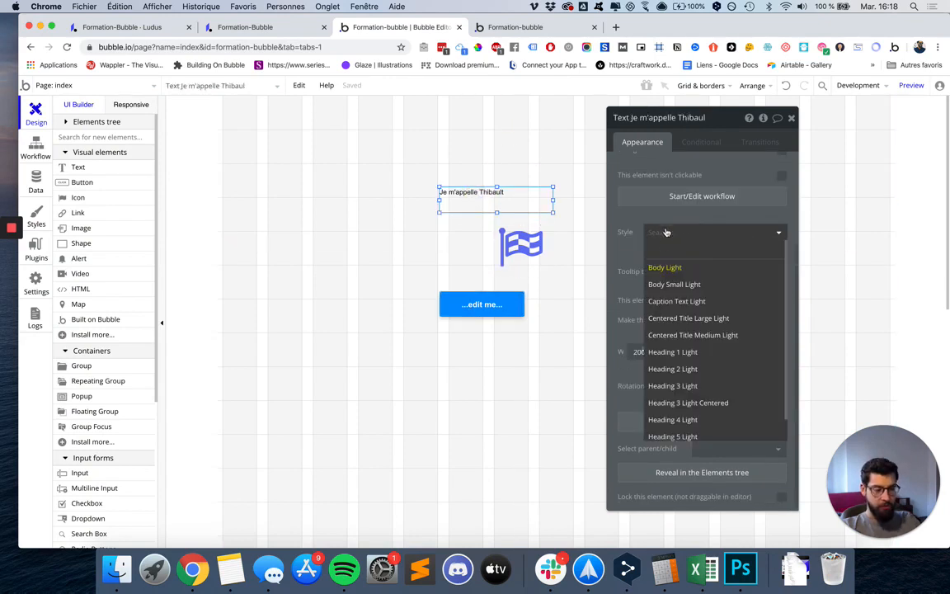
pyautogui.click(635, 250)
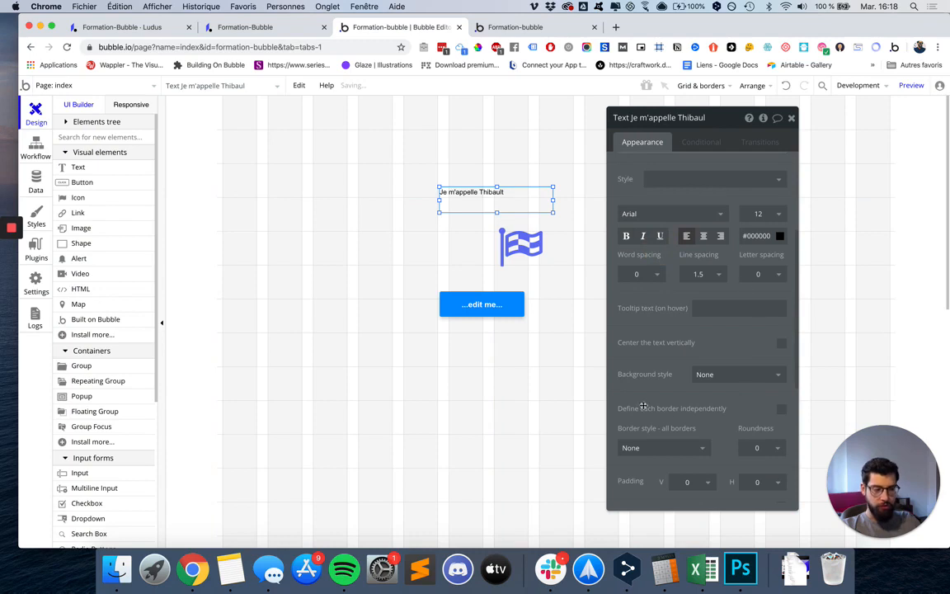
pyautogui.click(720, 235)
pyautogui.click(689, 237)
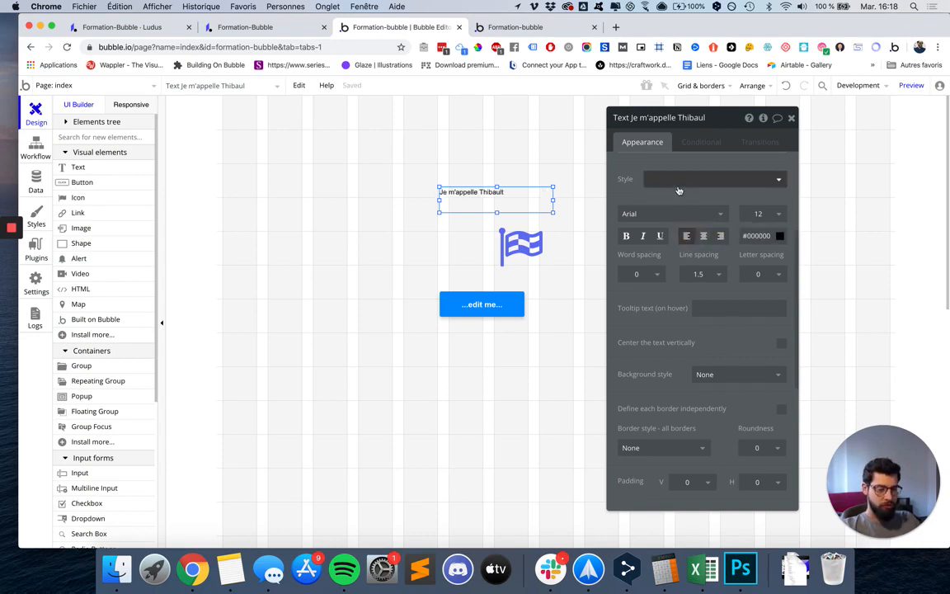
# Reapply the Body Light style to the text element.
pyautogui.click(679, 179)
pyautogui.click(679, 215)
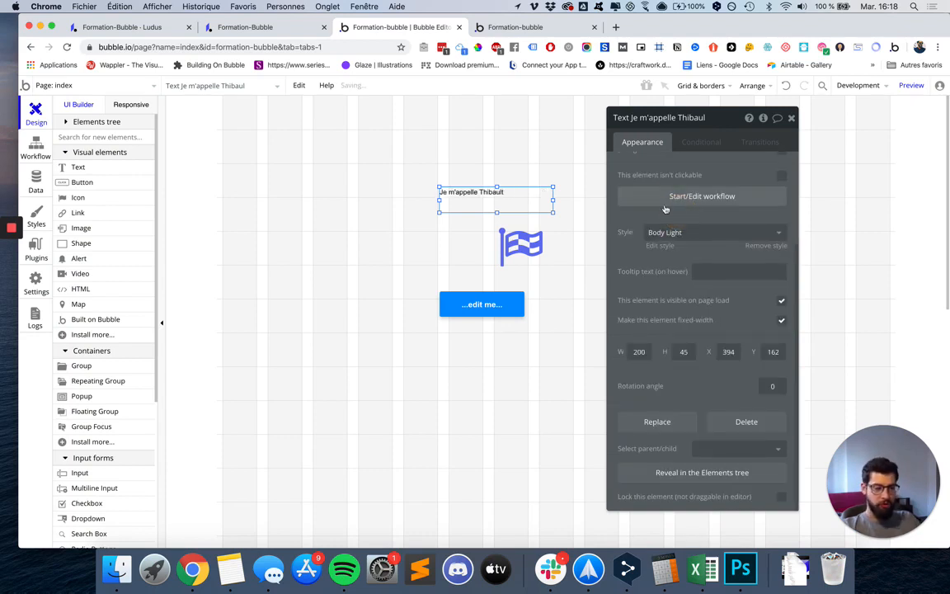
# Change the button's caption to "Cliquez moi" and look at its tooltip text setting.
pyautogui.click(450, 308)
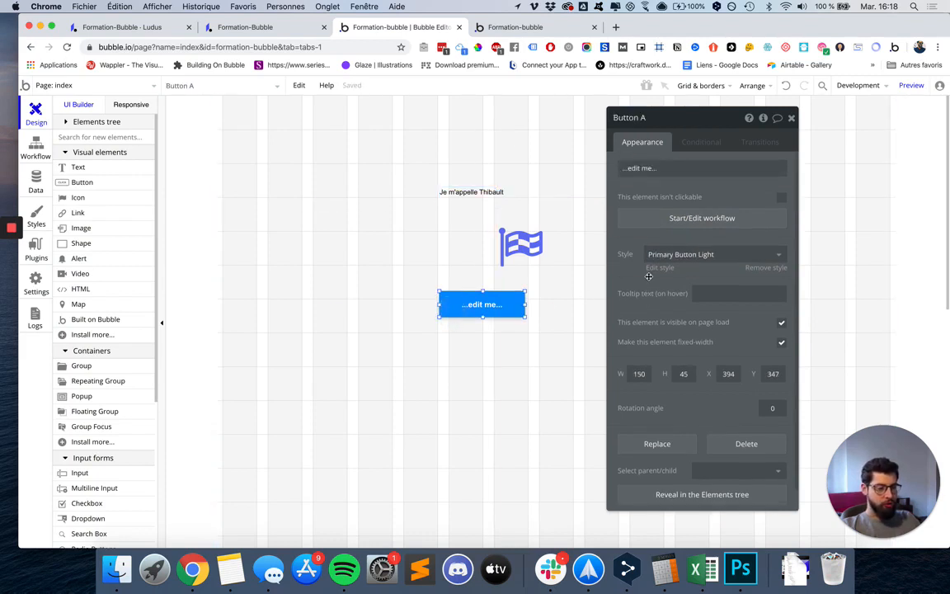
pyautogui.click(660, 167)
pyautogui.write('c')
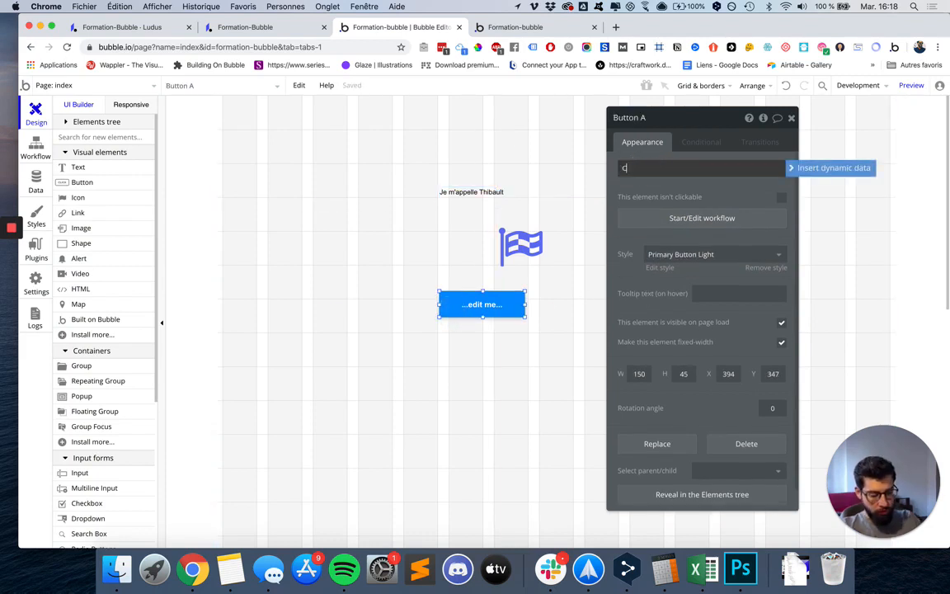
pyautogui.write('liquez moi')
pyautogui.press('Return')
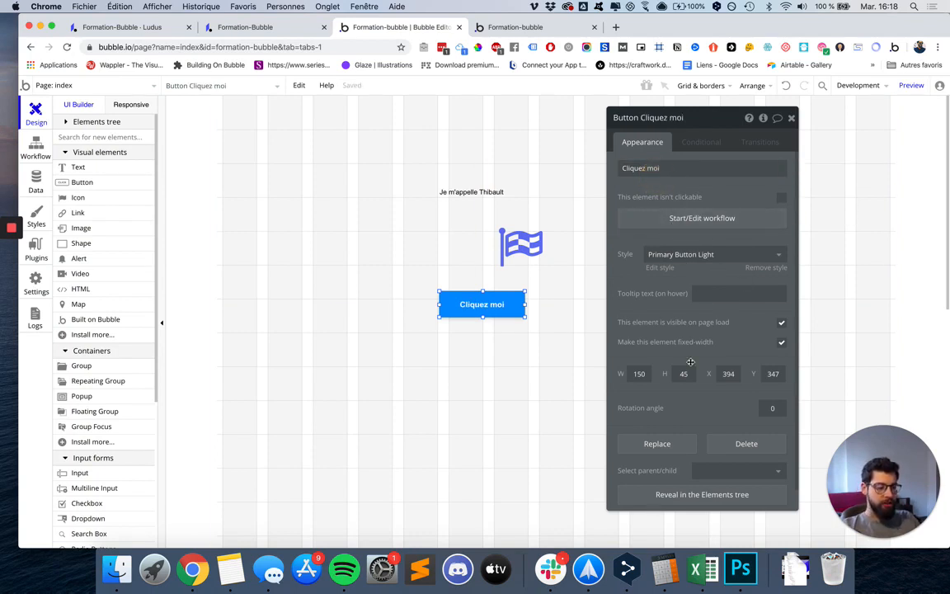
pyautogui.click(704, 294)
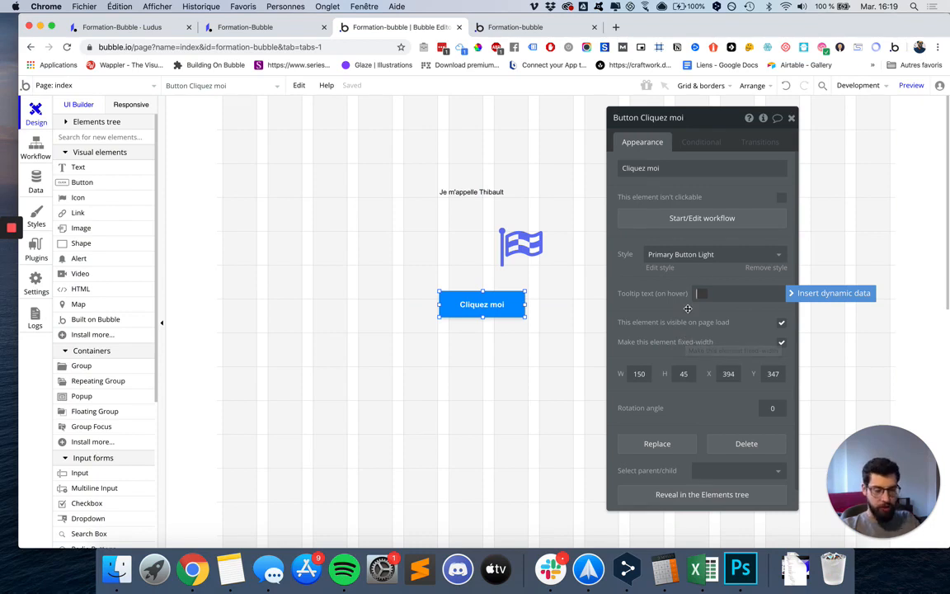
pyautogui.click(637, 286)
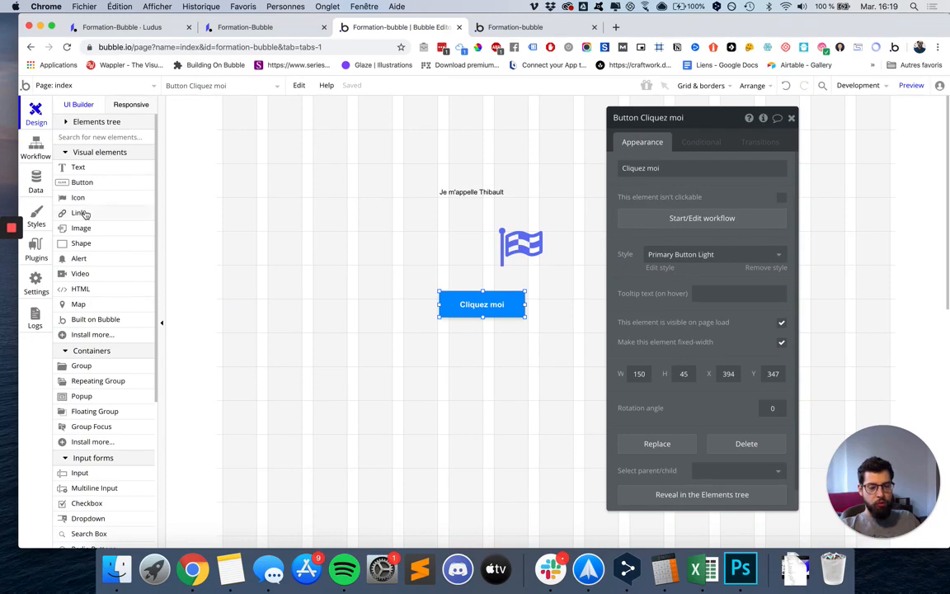
pyautogui.click(275, 246)
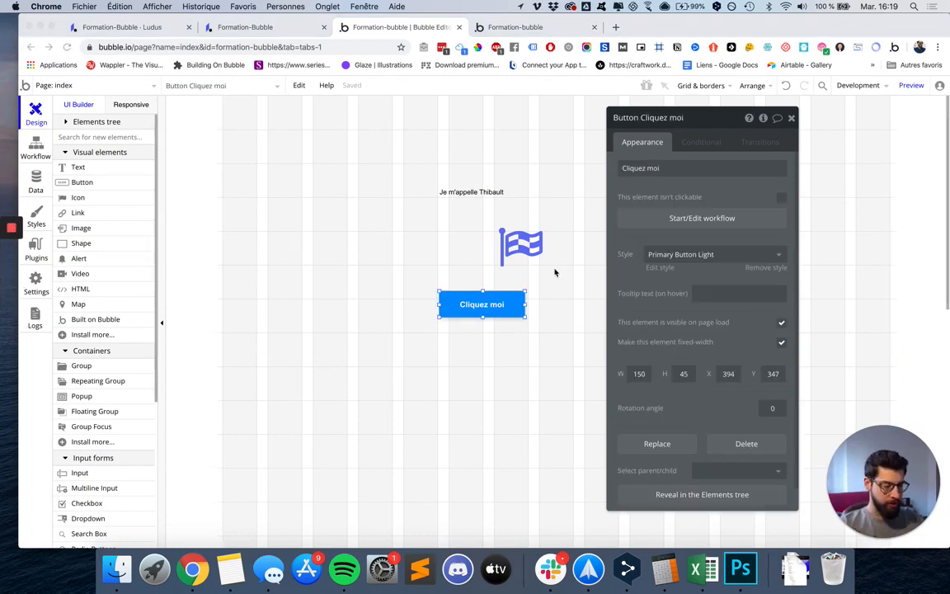
# Select the index page, and find the Cliquez moi button again through the list of page elements.
pyautogui.click(713, 123)
pyautogui.click(561, 378)
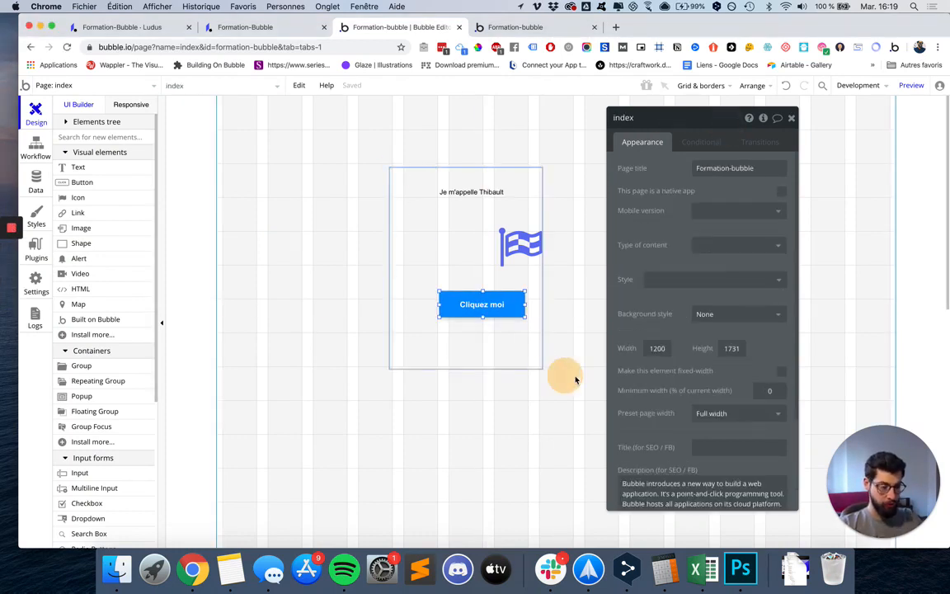
pyautogui.click(313, 271)
pyautogui.click(260, 86)
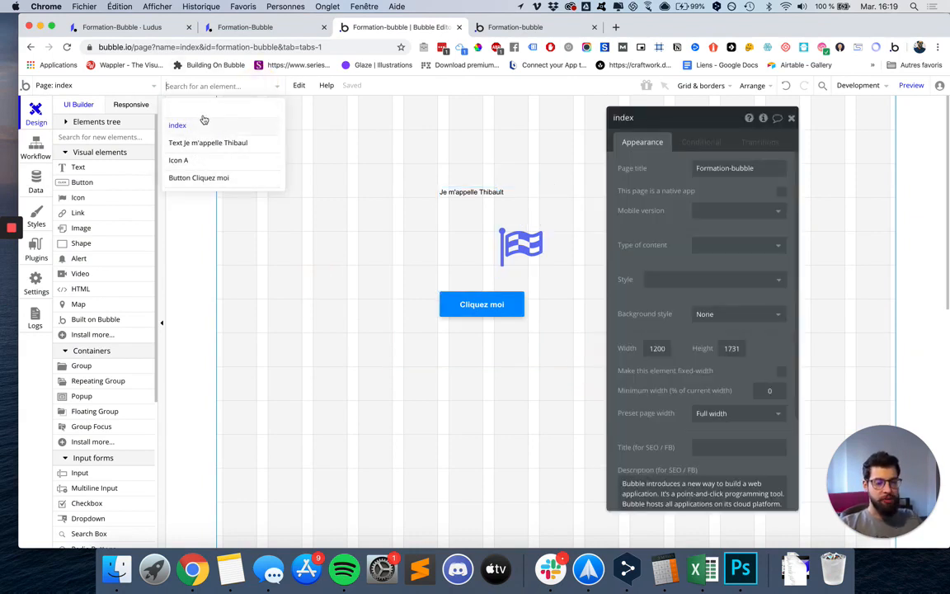
pyautogui.click(219, 181)
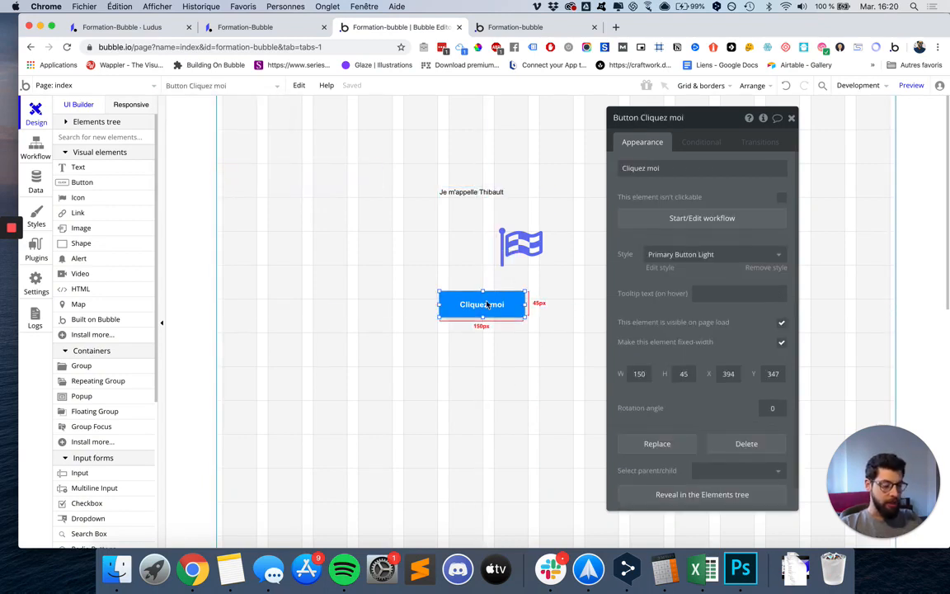
# Expand the elements tree, and hide and show again the button, the icon and the text one by one.
pyautogui.click(66, 122)
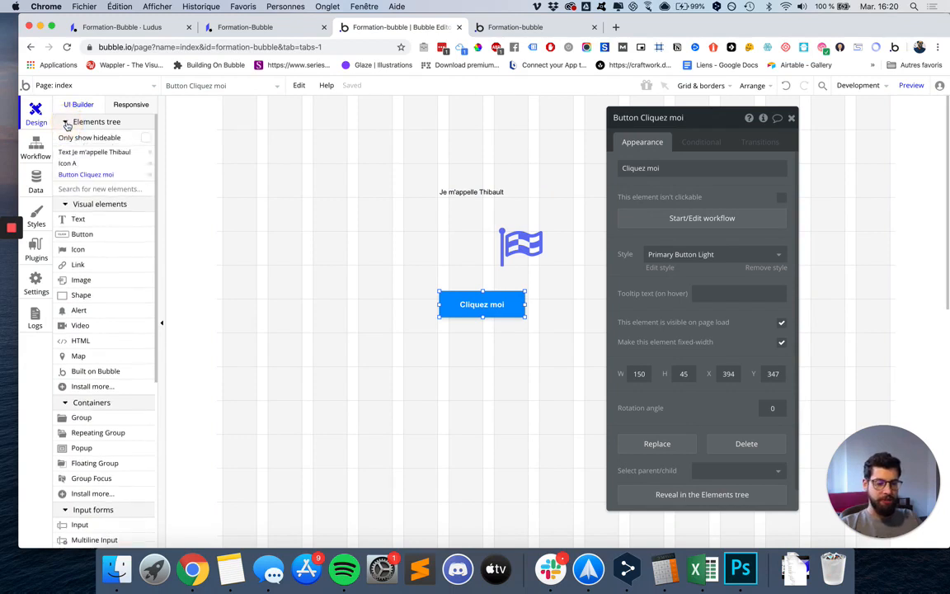
pyautogui.click(152, 175)
pyautogui.click(152, 175)
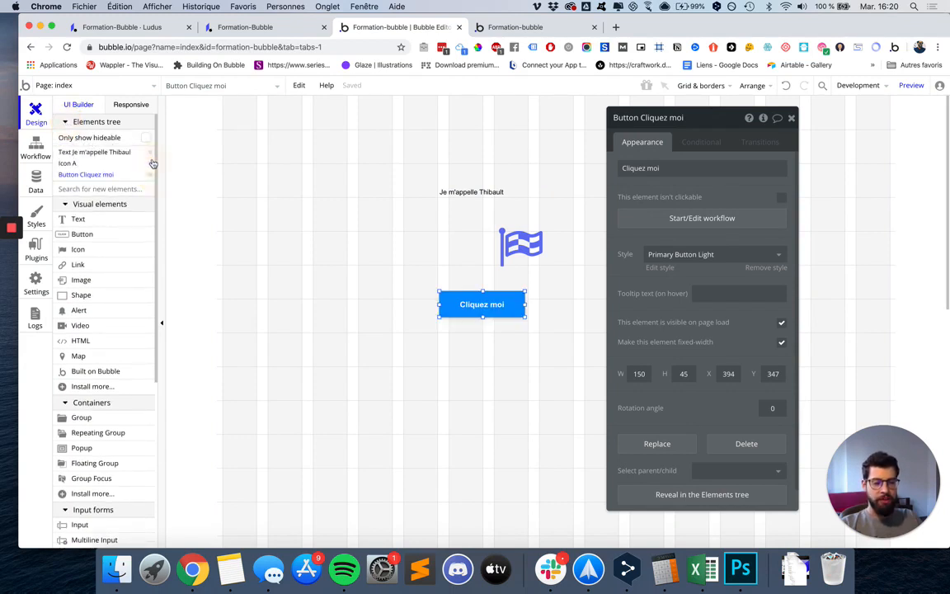
pyautogui.click(151, 163)
pyautogui.click(151, 163)
pyautogui.click(152, 152)
pyautogui.click(151, 152)
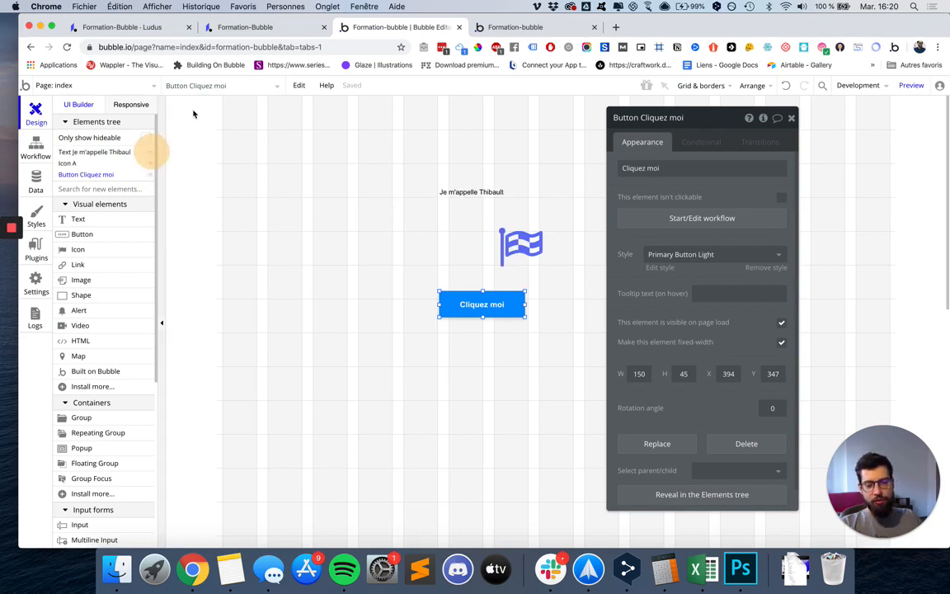
# Select Icon A through the elements tree, toggle its visibility off and on, and collapse the tree.
pyautogui.click(219, 85)
pyautogui.click(215, 86)
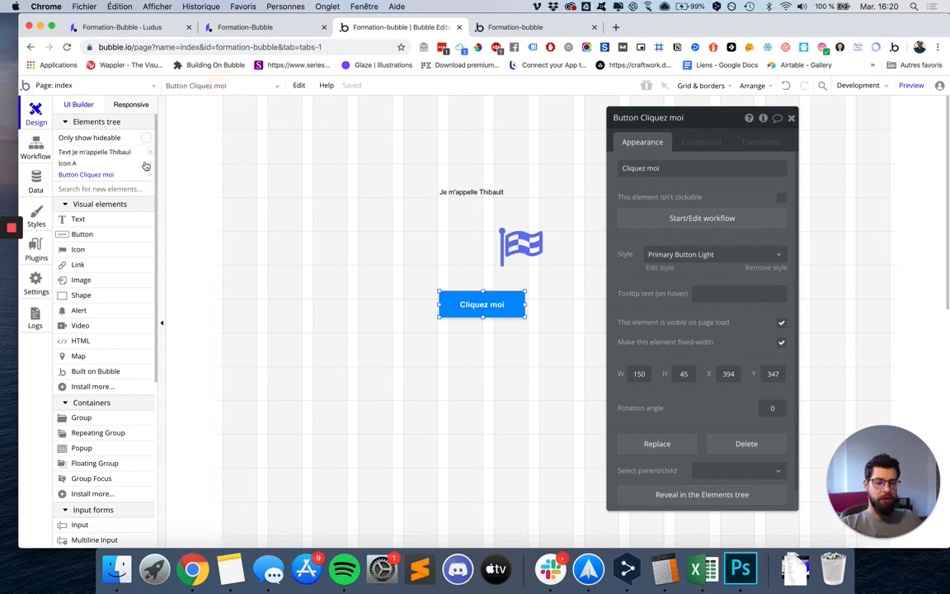
pyautogui.moveTo(152, 176)
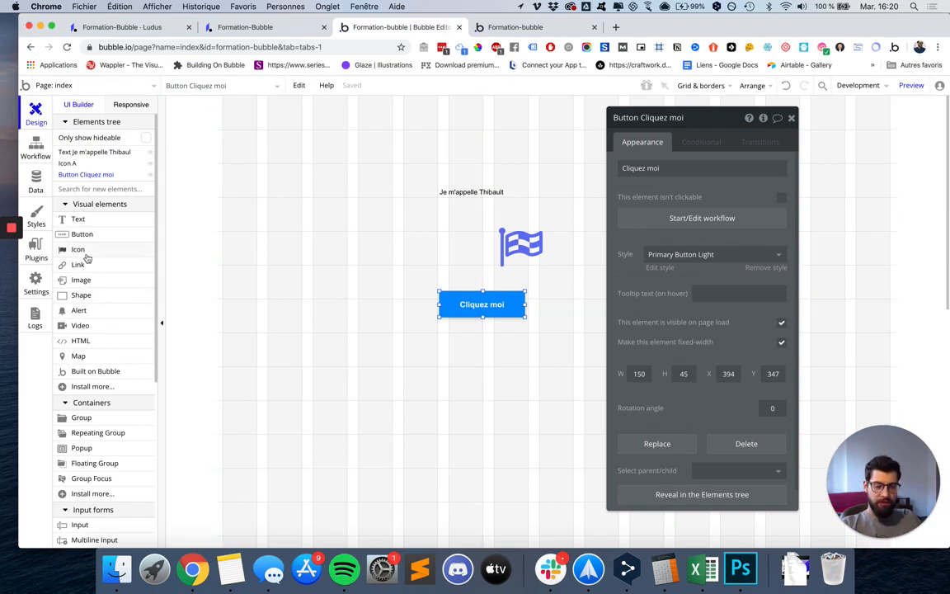
pyautogui.click(71, 164)
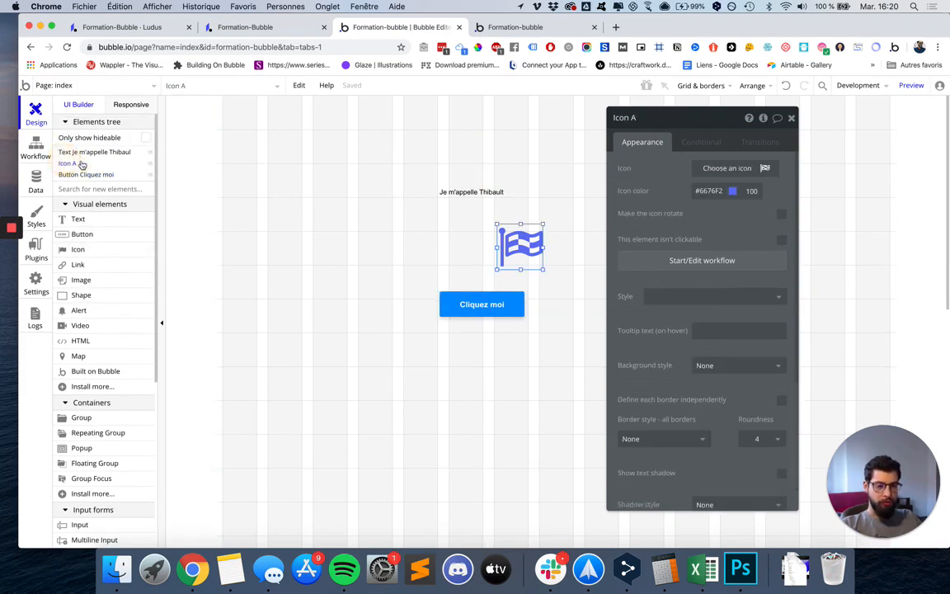
pyautogui.click(151, 165)
pyautogui.click(151, 165)
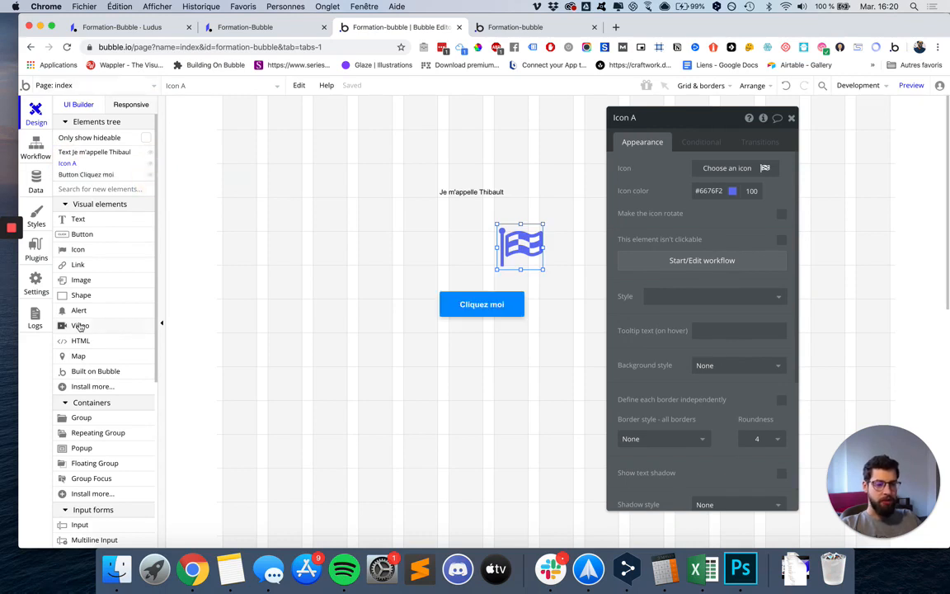
pyautogui.click(66, 122)
pyautogui.click(66, 122)
pyautogui.click(66, 122)
# Preview the page's responsive layout at laptop, tablet, phone portrait and phone landscape widths, and return to the UI Builder.
pyautogui.click(133, 105)
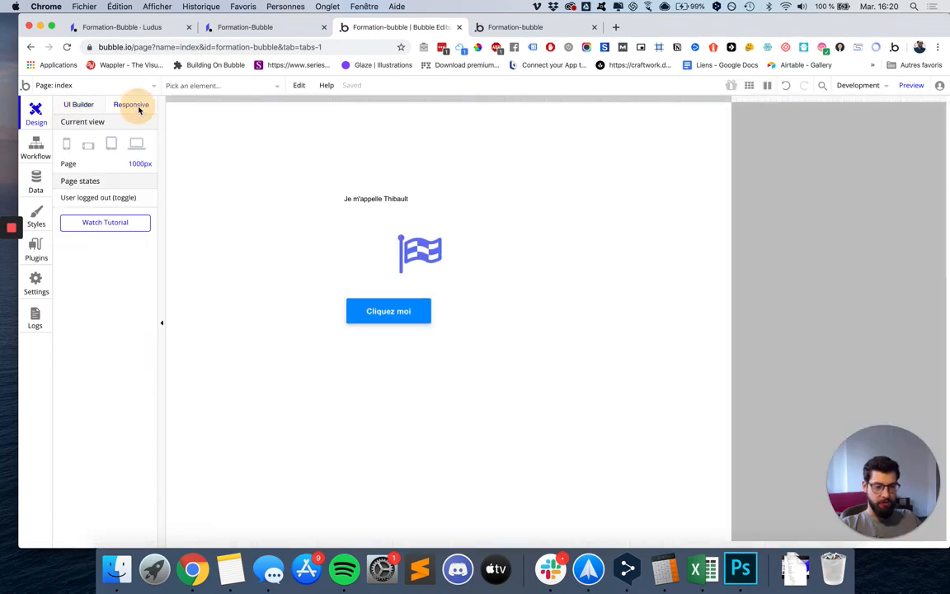
pyautogui.click(136, 145)
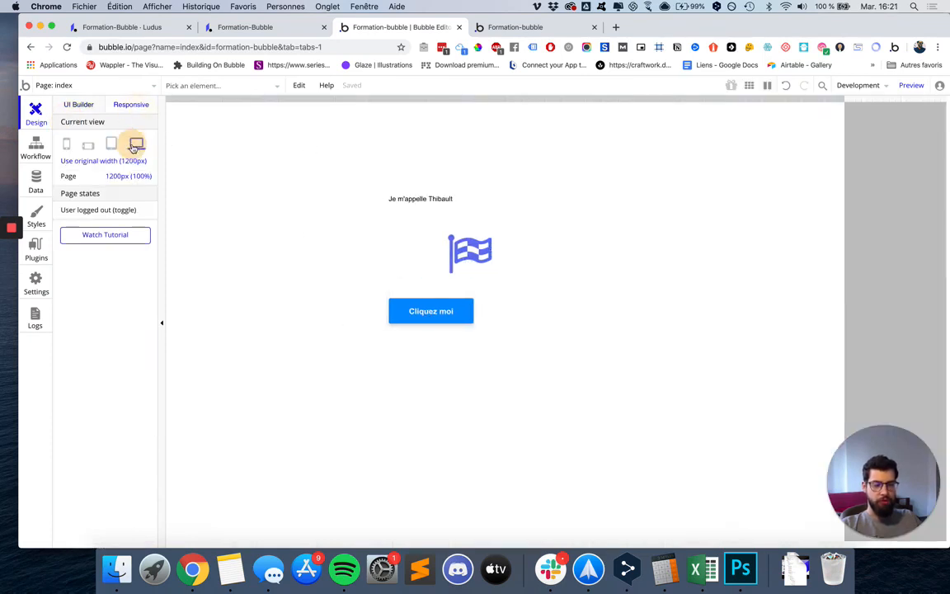
pyautogui.click(111, 145)
pyautogui.click(66, 145)
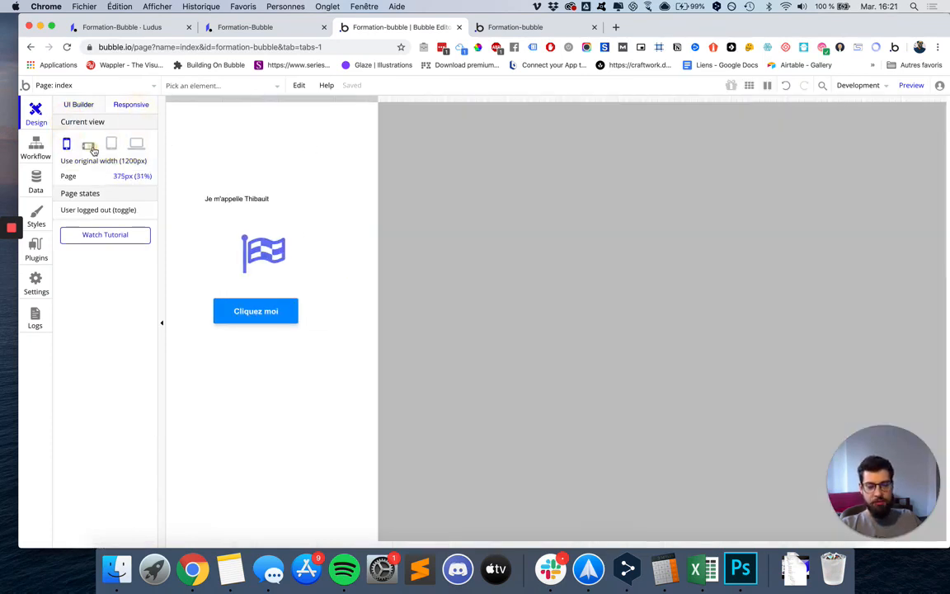
pyautogui.click(91, 147)
pyautogui.click(136, 145)
pyautogui.click(80, 104)
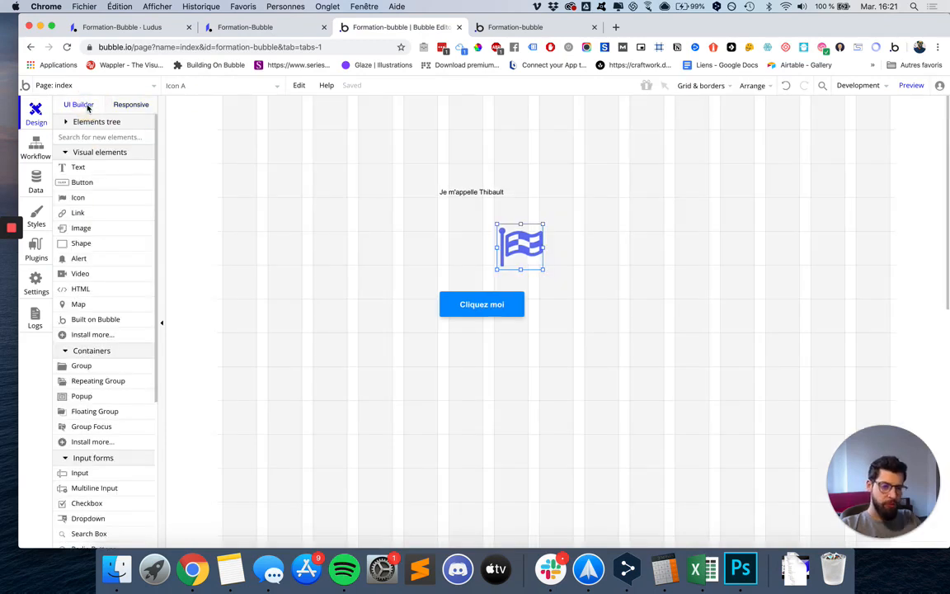
# Select the text element and review its conditional and transition settings before returning to its appearance options.
pyautogui.scroll(-1, 87, 182)
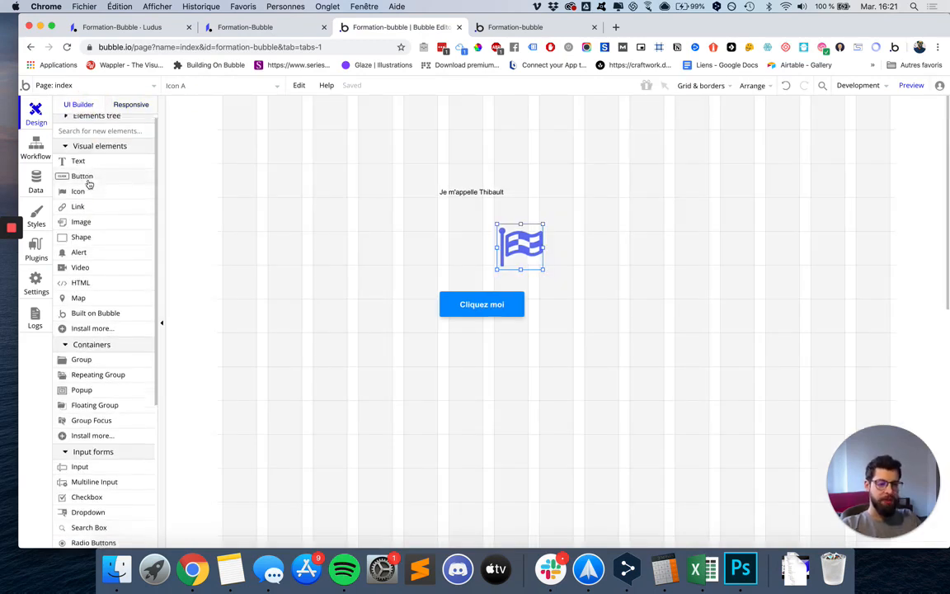
pyautogui.scroll(1, 91, 205)
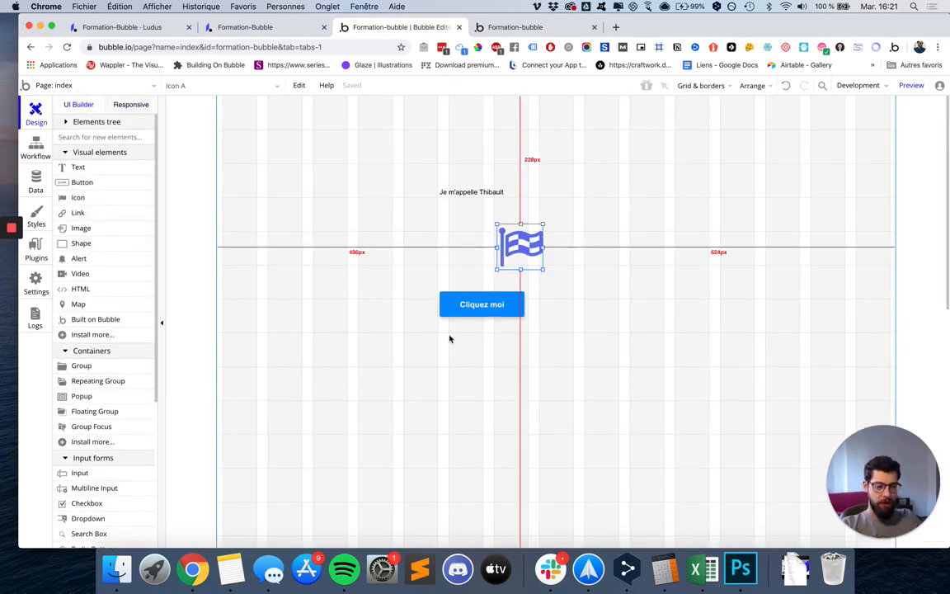
pyautogui.click(460, 198)
pyautogui.doubleClick(460, 197)
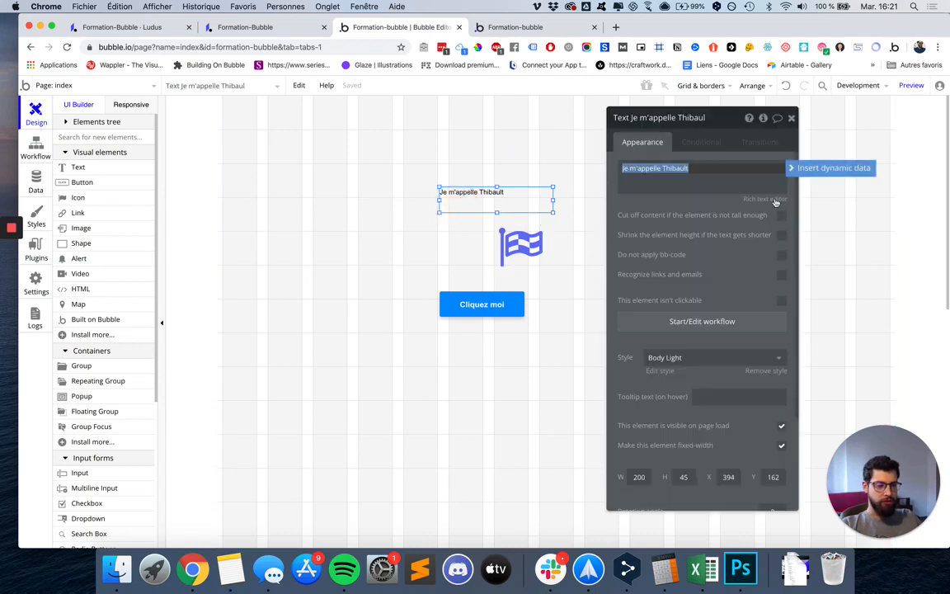
pyautogui.click(705, 141)
pyautogui.click(762, 141)
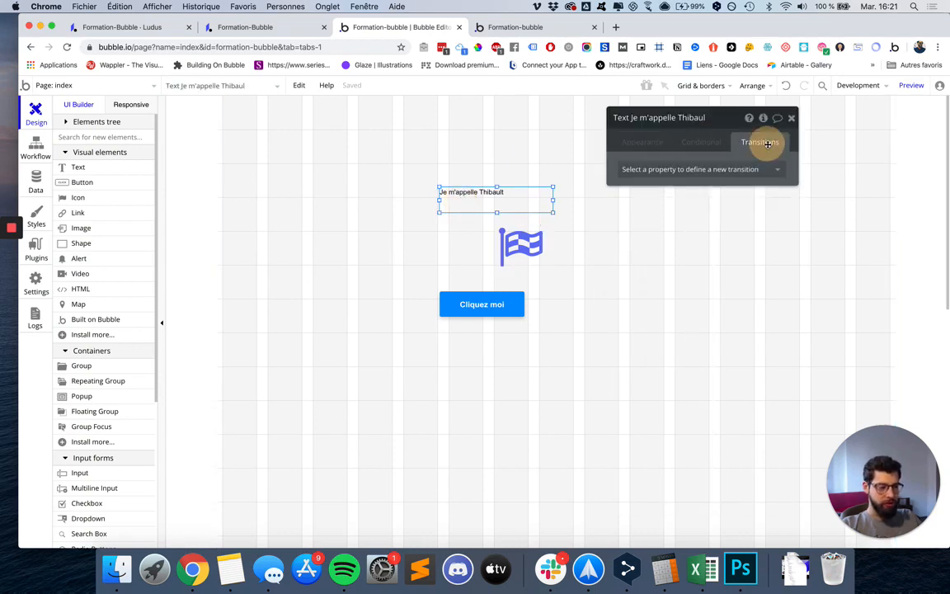
pyautogui.click(719, 143)
pyautogui.click(659, 142)
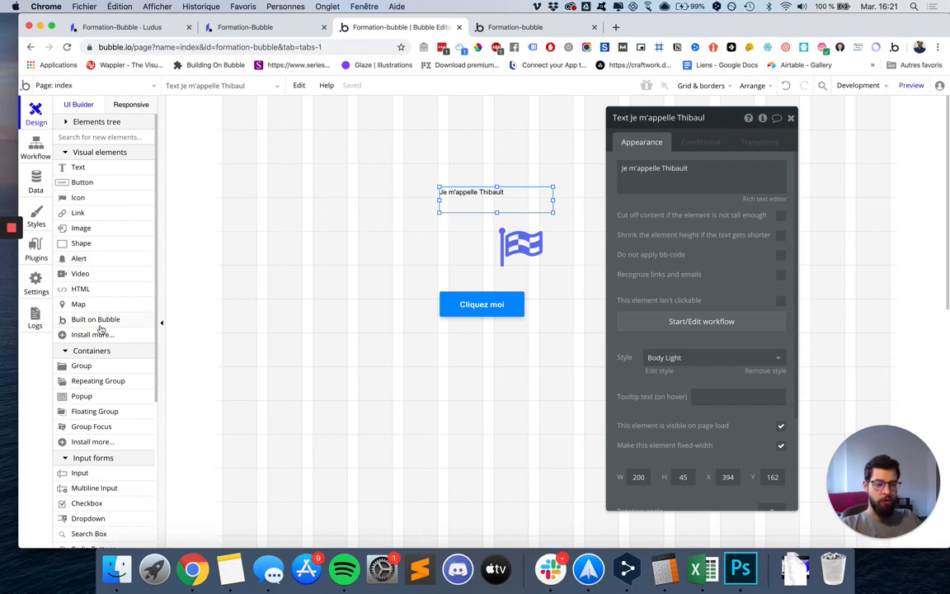
# Move the text, flag icon and button together further down the page to free space above them.
pyautogui.scroll(-3, 101, 331)
pyautogui.click(186, 302)
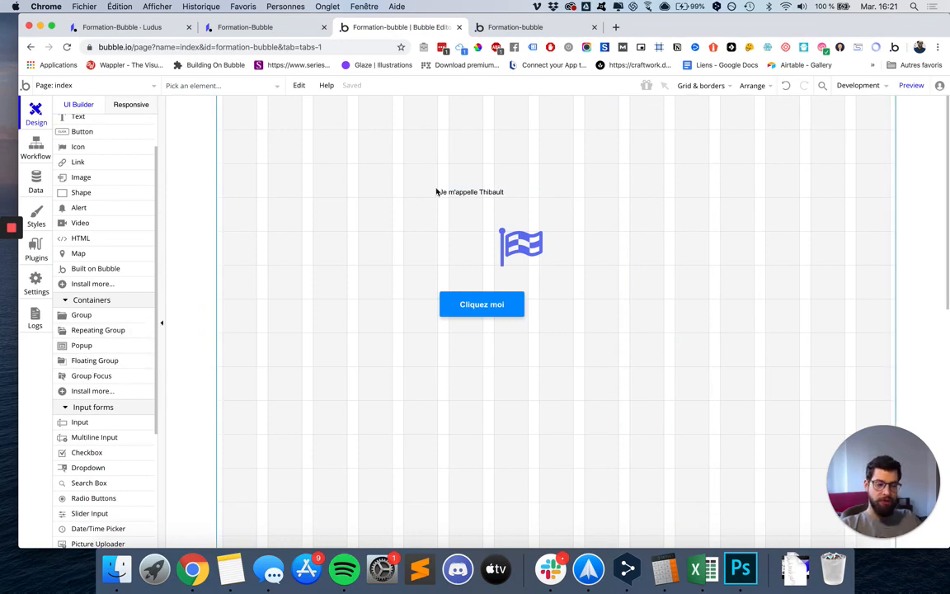
pyautogui.moveTo(372, 153); pyautogui.dragTo(517, 421)
pyautogui.doubleClick(360, 346)
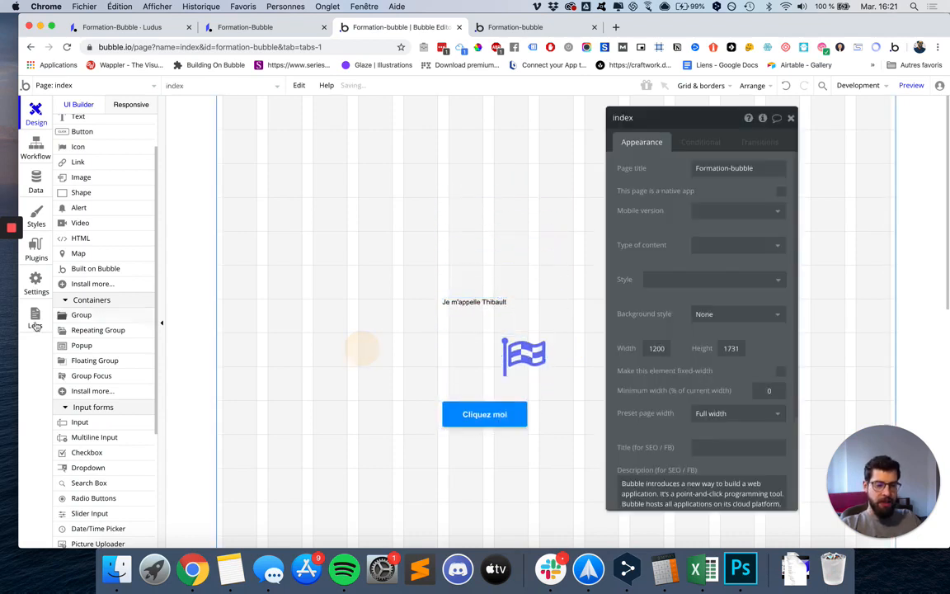
# Draw a group container of about 342 × 165 px above the text, and name it "Group element".
pyautogui.click(81, 314)
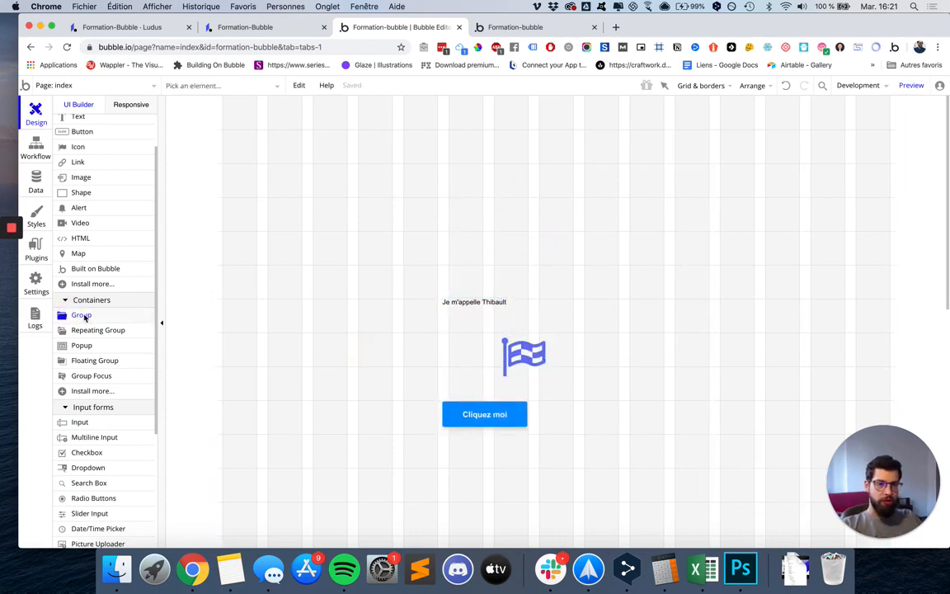
pyautogui.moveTo(310, 138)
pyautogui.mouseDown()
pyautogui.moveTo(446, 238)
pyautogui.moveTo(501, 248)
pyautogui.moveTo(504, 232)
pyautogui.mouseUp()
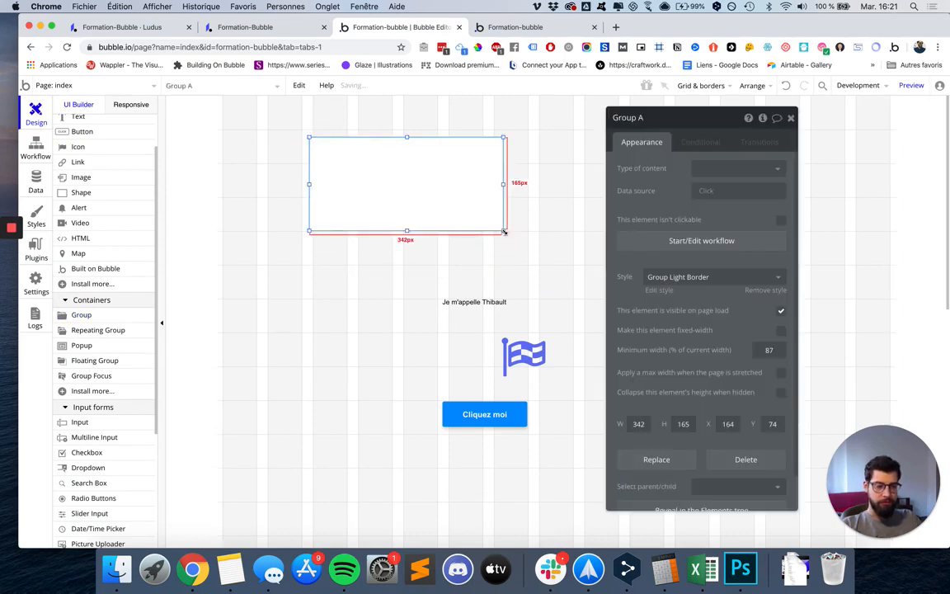
pyautogui.click(674, 120)
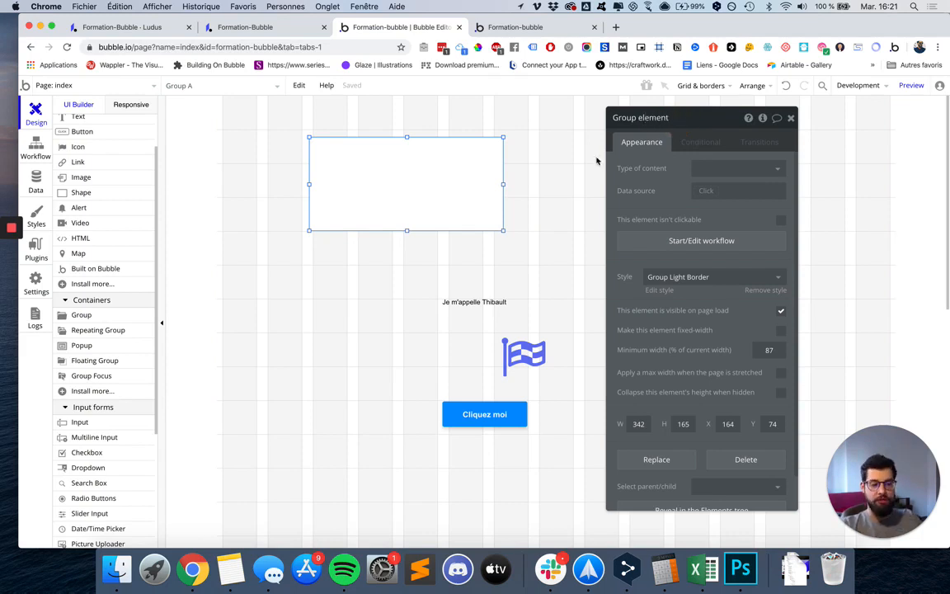
pyautogui.click(528, 170)
pyautogui.click(428, 174)
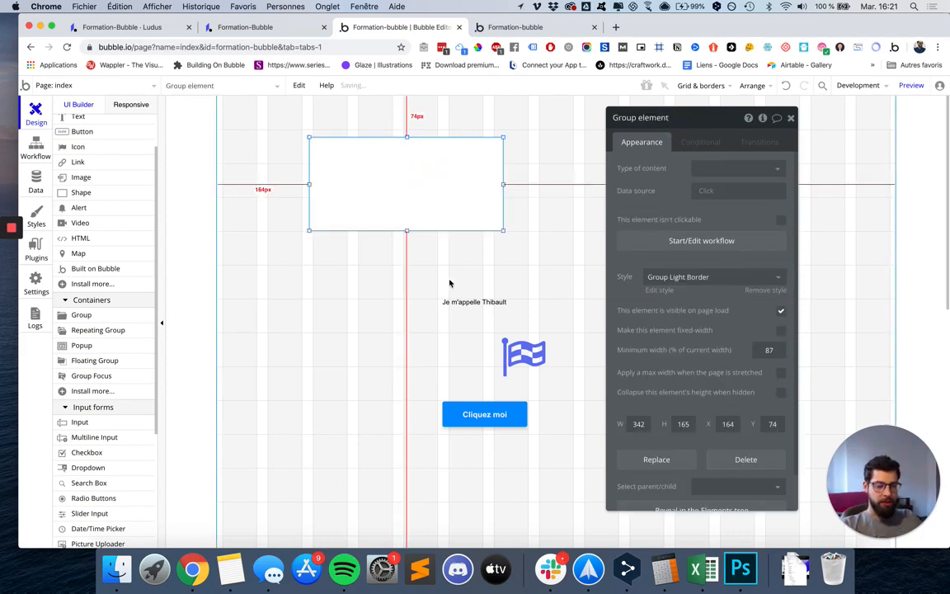
# Place the text at about X 11, Y 15 and the flag icon inside the group, and move the group slightly down the page.
pyautogui.moveTo(452, 302); pyautogui.dragTo(325, 153)
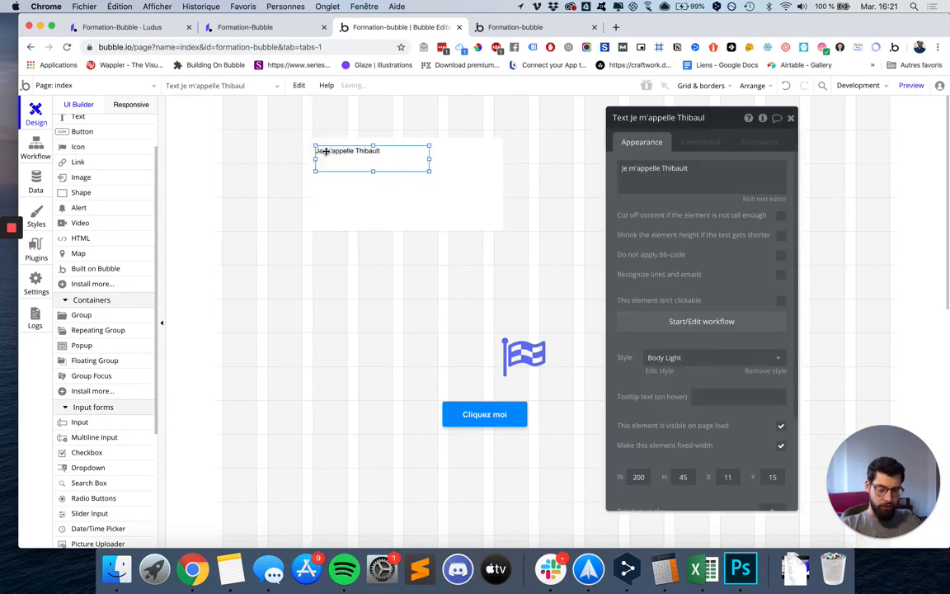
pyautogui.moveTo(532, 347); pyautogui.dragTo(480, 201)
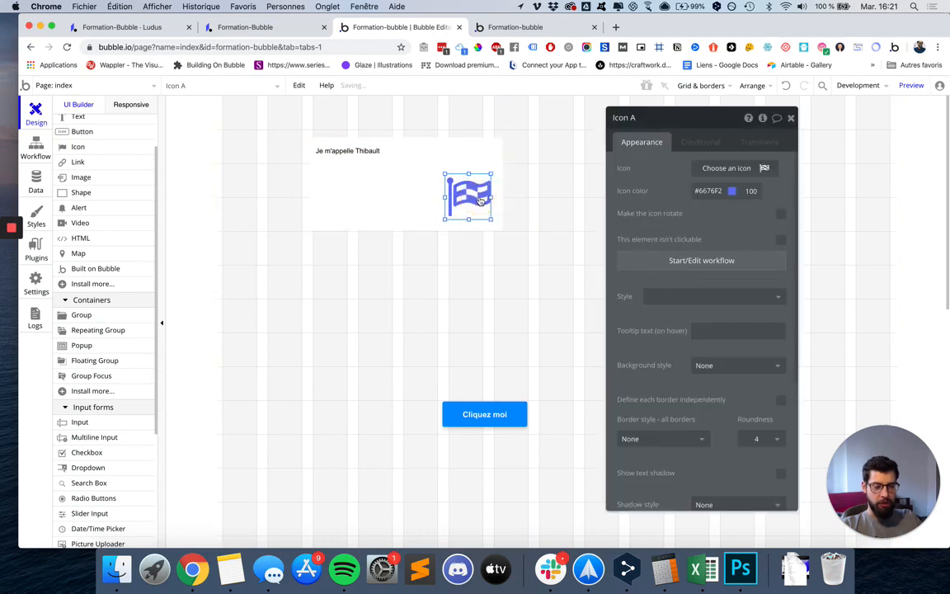
pyautogui.moveTo(419, 178); pyautogui.dragTo(425, 199)
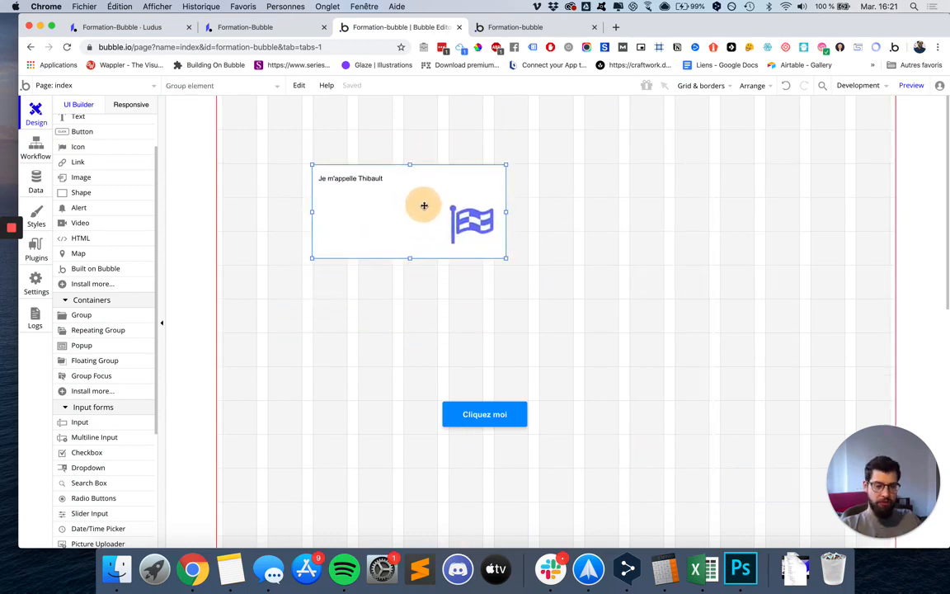
# Place the "Cliquez moi" button inside the group below the text, at about X 11, Y 105.
pyautogui.doubleClick(422, 205)
pyautogui.moveTo(504, 414); pyautogui.dragTo(385, 244)
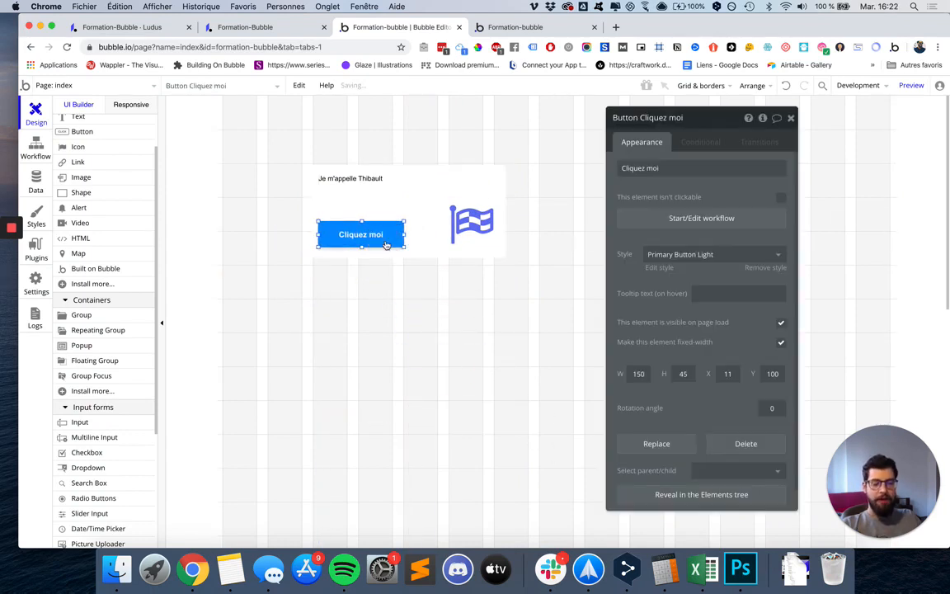
pyautogui.doubleClick(386, 247)
# Widen the text to about 331 px and move it out of the group to about X 180, Y 38.
pyautogui.doubleClick(371, 178)
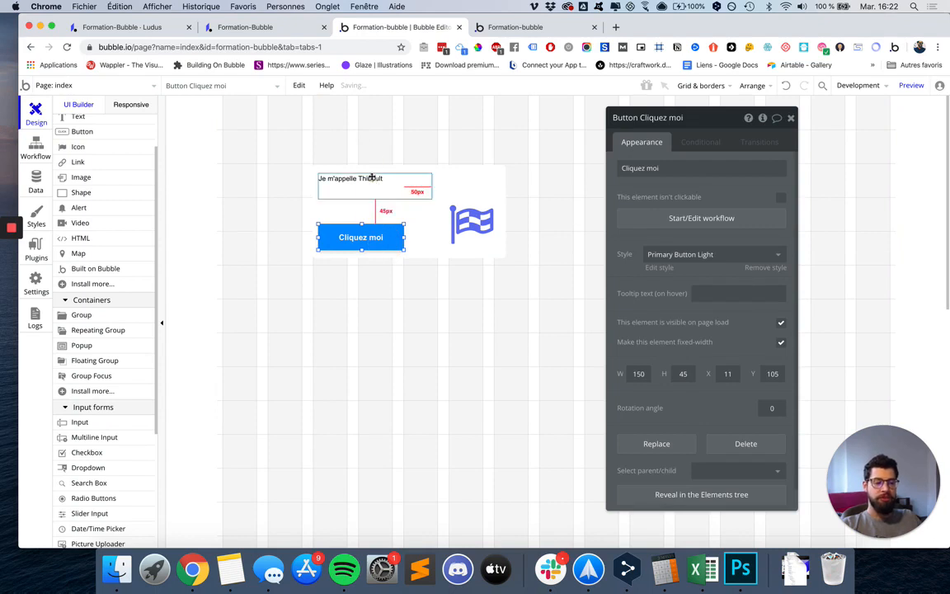
pyautogui.moveTo(430, 186); pyautogui.dragTo(524, 192)
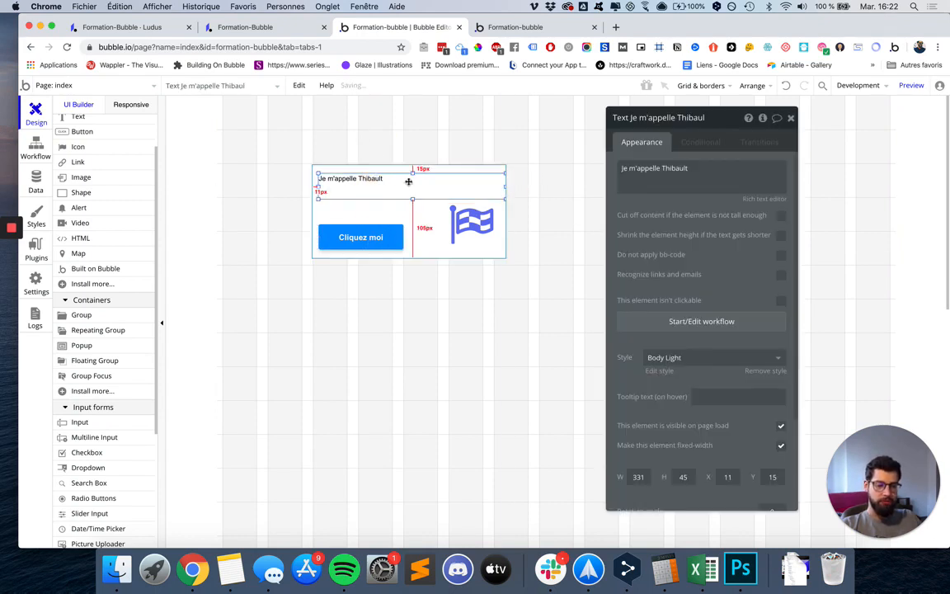
pyautogui.moveTo(403, 183); pyautogui.dragTo(402, 126)
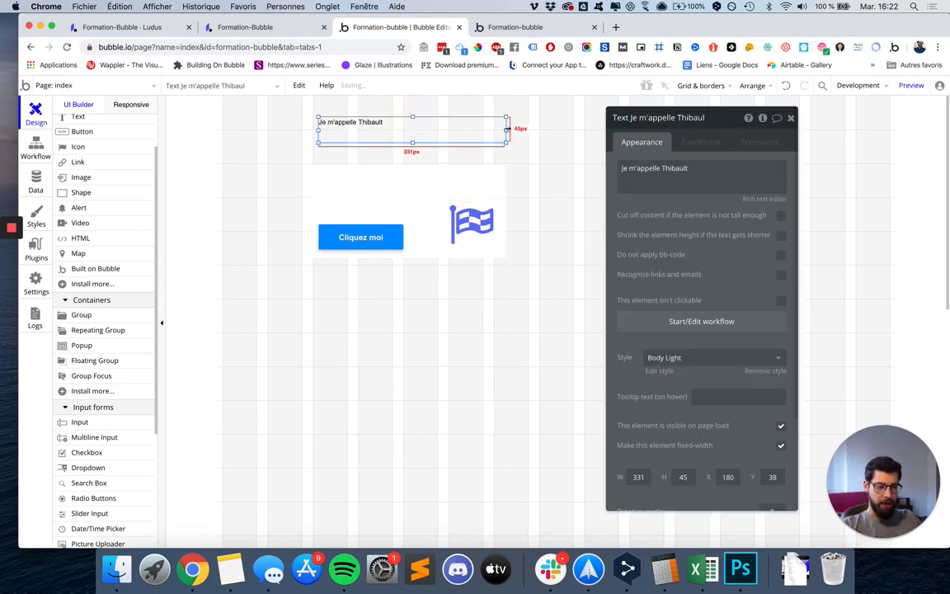
# Widen the text past the group's edge, lay it over the group at about X 180, Y 143, and narrow it to about 294 px.
pyautogui.moveTo(507, 130); pyautogui.dragTo(542, 130)
pyautogui.moveTo(504, 127); pyautogui.dragTo(502, 186)
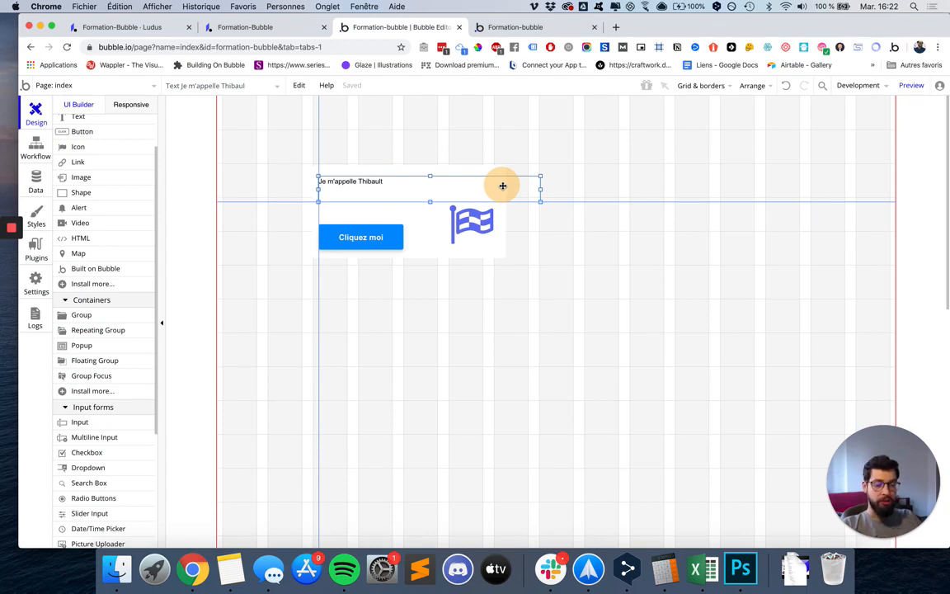
pyautogui.moveTo(502, 185)
pyautogui.mouseDown()
pyautogui.moveTo(540, 187)
pyautogui.moveTo(487, 185)
pyautogui.moveTo(495, 186)
pyautogui.mouseUp()
pyautogui.click(544, 191)
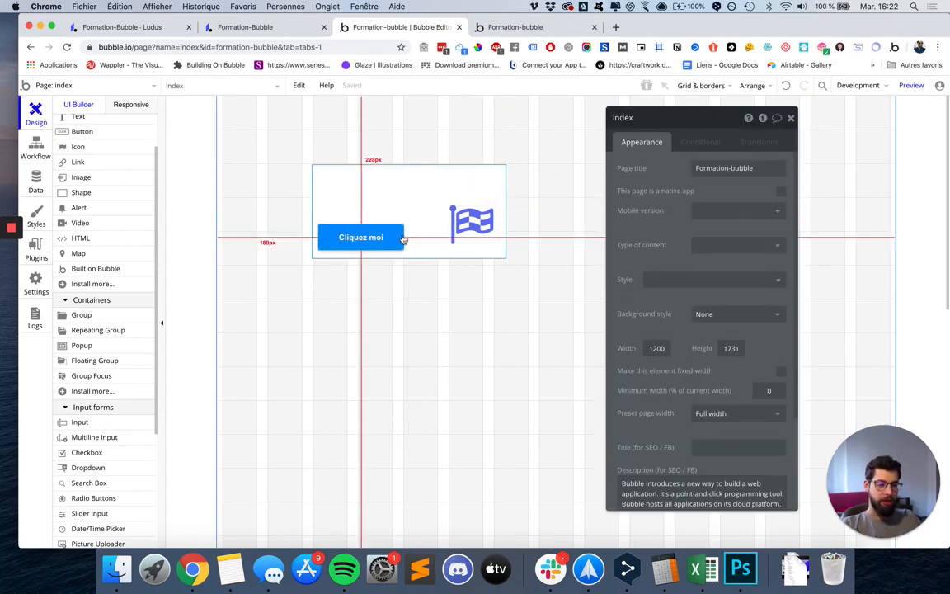
# Select the group, and find the text hidden behind it by its element name.
pyautogui.click(415, 191)
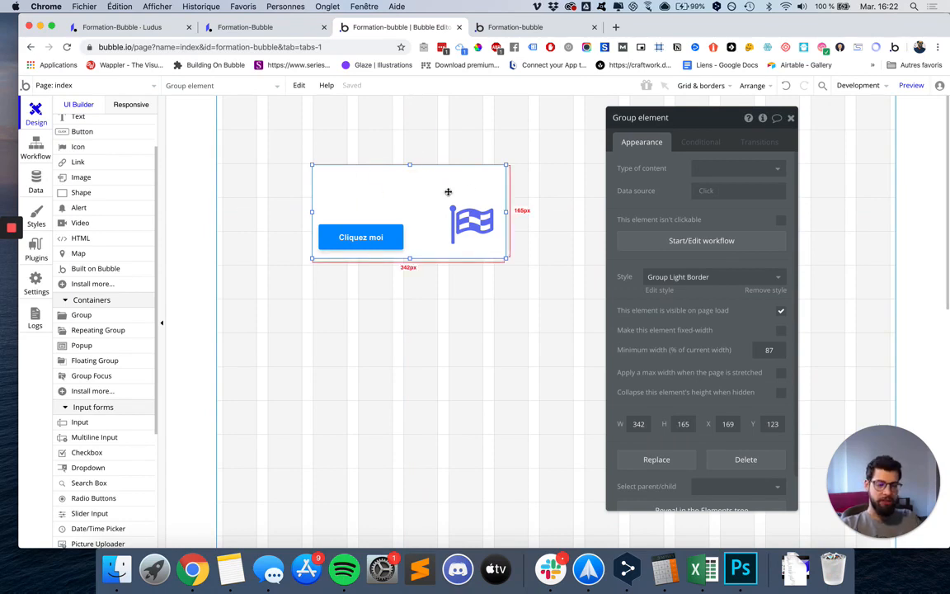
pyautogui.click(241, 86)
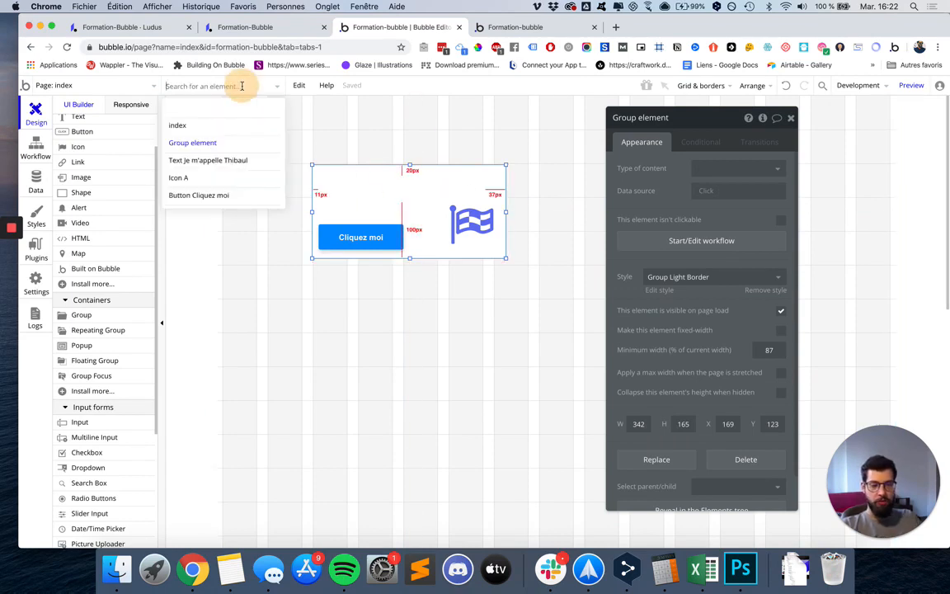
pyautogui.click(212, 160)
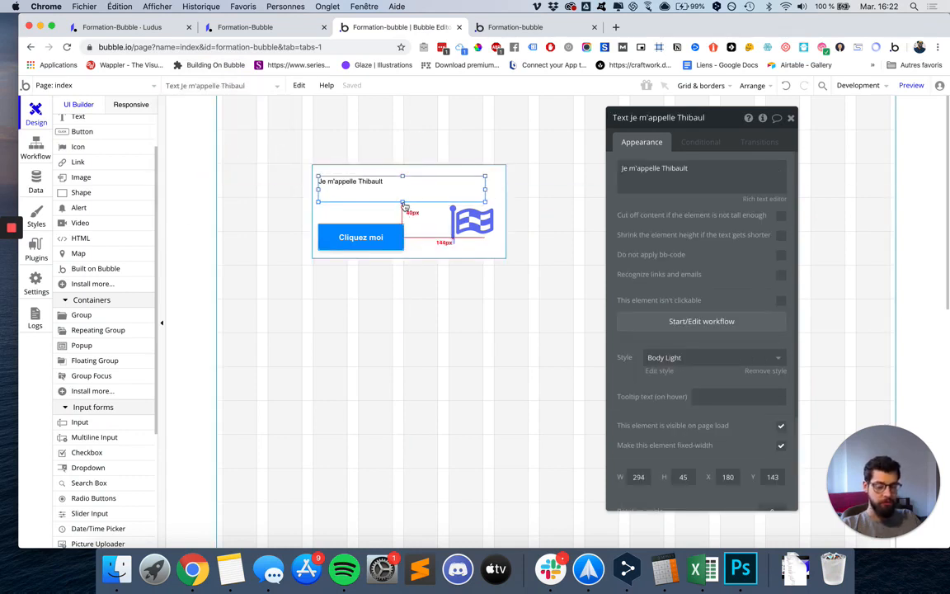
pyautogui.press('Delete')
pyautogui.click(229, 206)
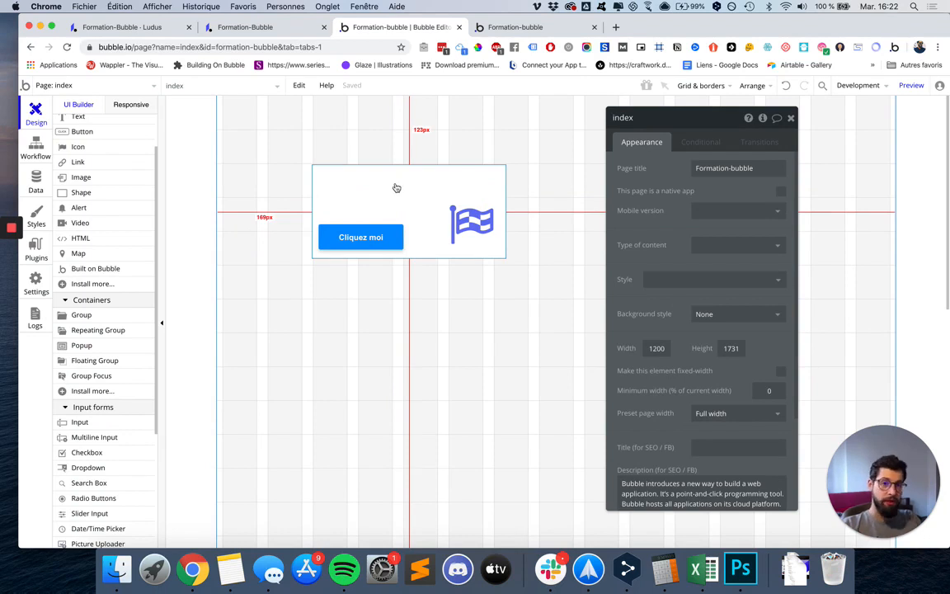
# Expand the elements tree and the group within it, and select the text and the group's child elements to examine the hierarchy.
pyautogui.scroll(3, 95, 148)
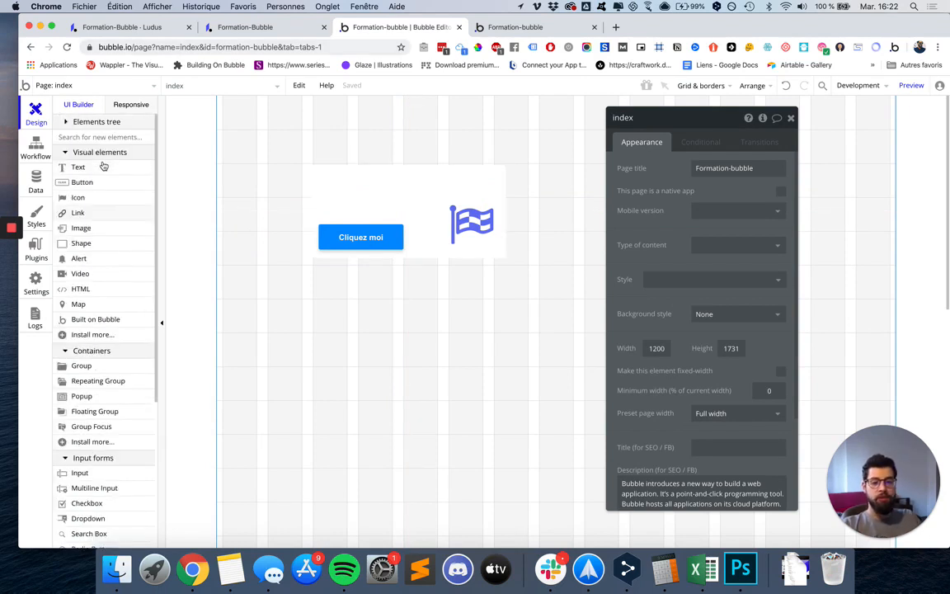
pyautogui.click(66, 123)
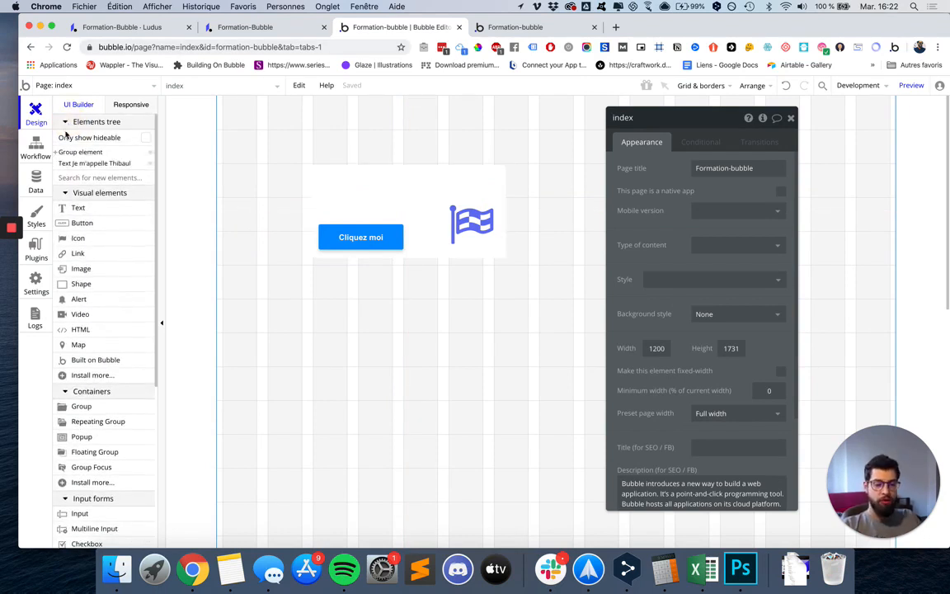
pyautogui.click(67, 161)
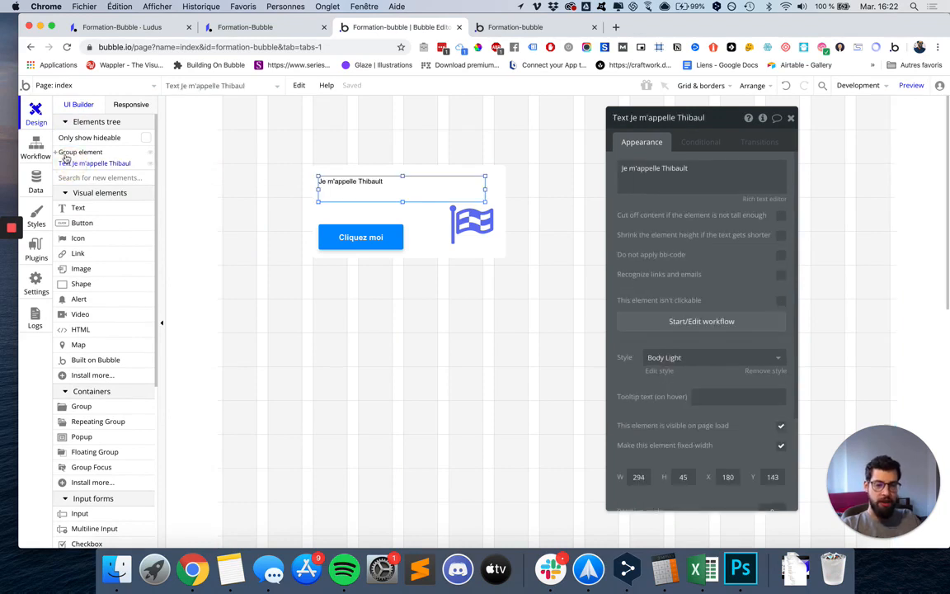
pyautogui.moveTo(70, 156)
pyautogui.click(55, 154)
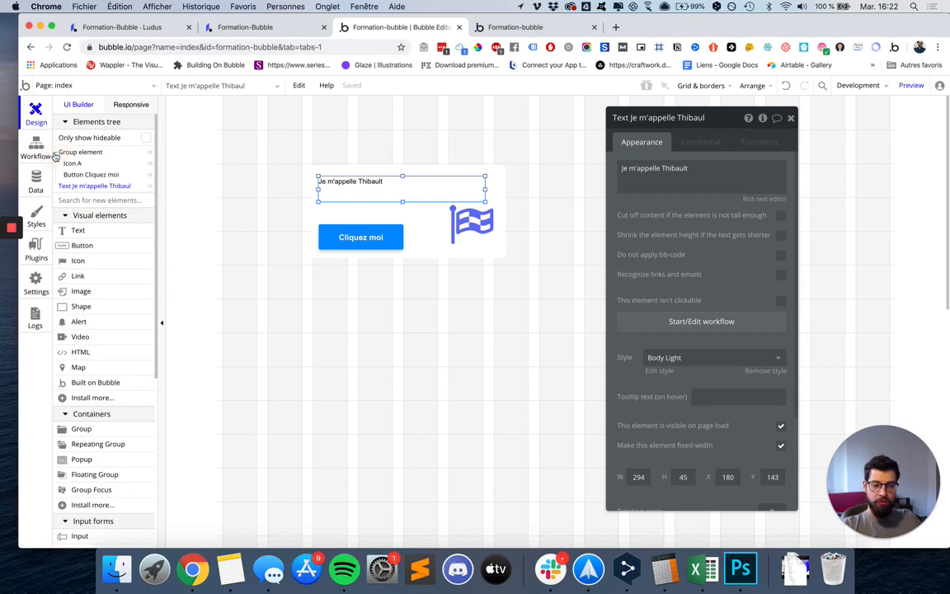
pyautogui.click(75, 172)
pyautogui.click(74, 164)
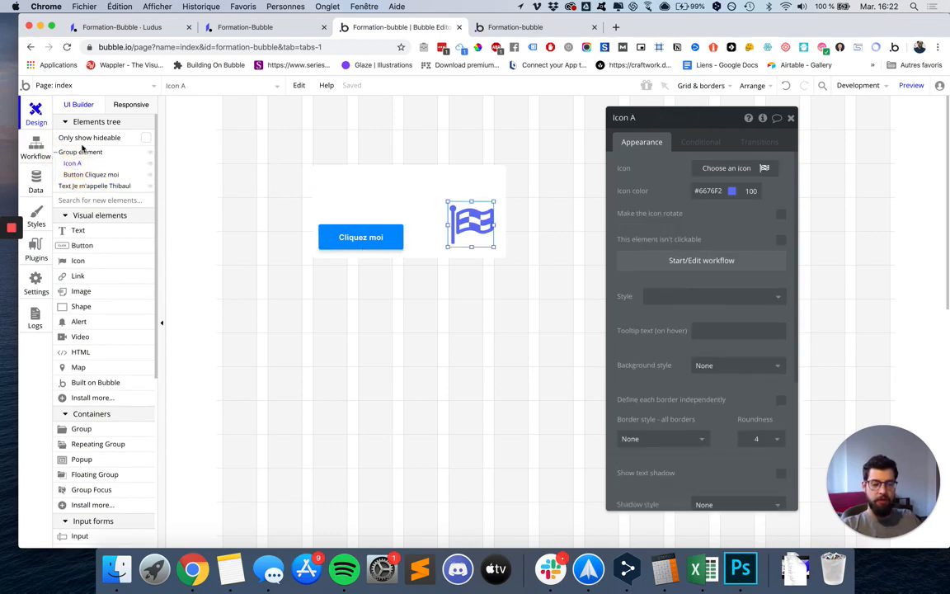
pyautogui.click(255, 208)
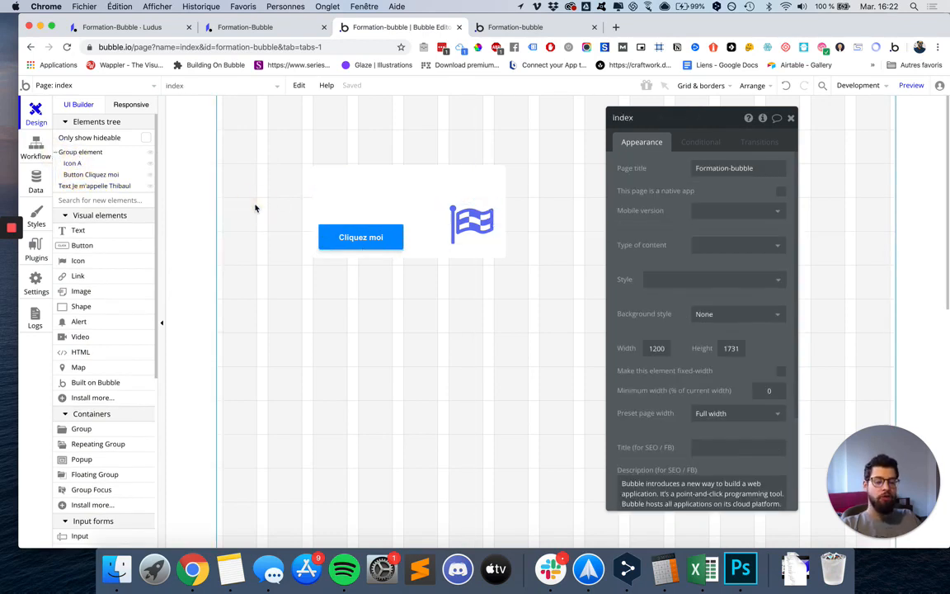
# Send the group to the back, behind the text.
pyautogui.click(321, 203)
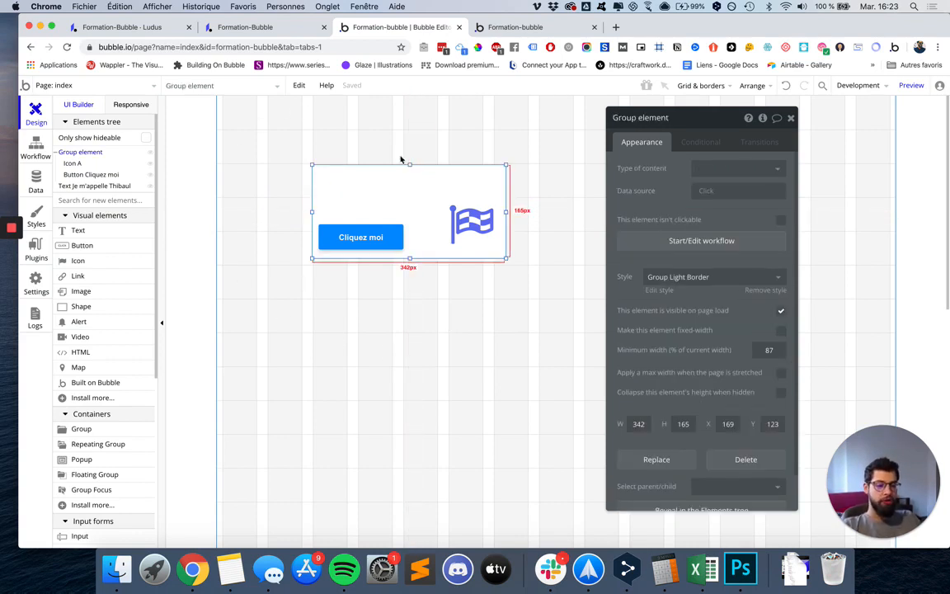
pyautogui.rightClick(422, 200)
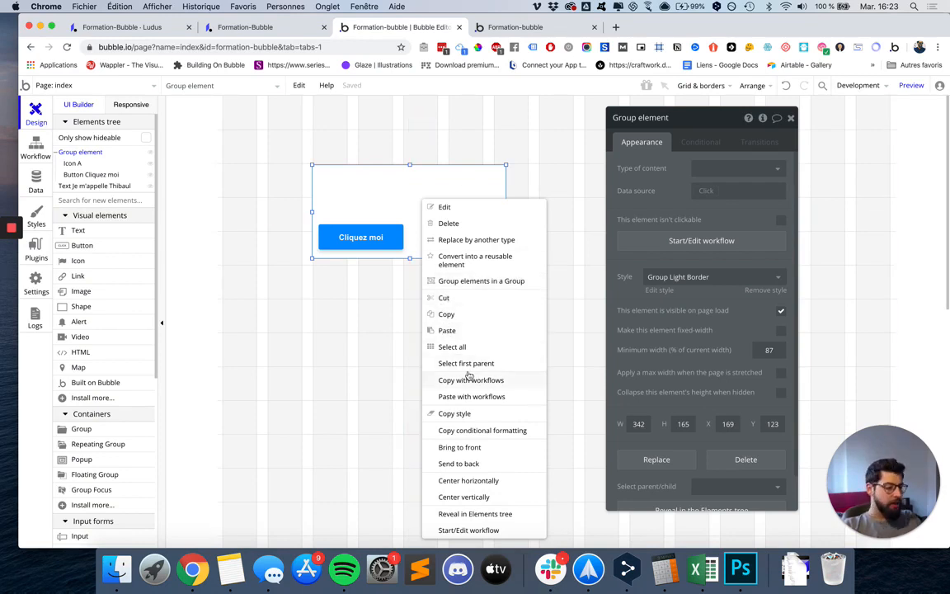
pyautogui.click(459, 463)
pyautogui.click(386, 312)
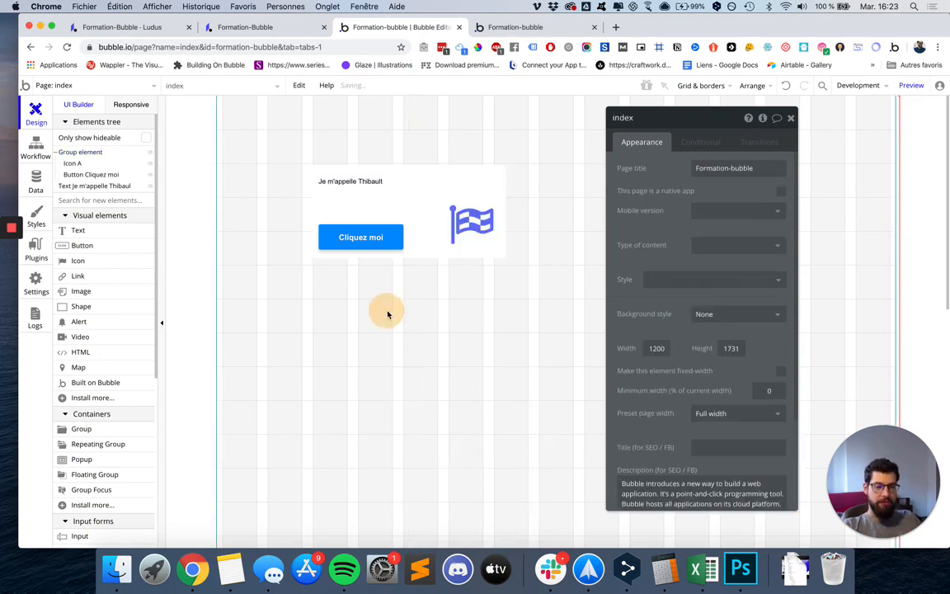
# Make the text a child of the group, and move the group to about X 171, Y 97.
pyautogui.click(359, 192)
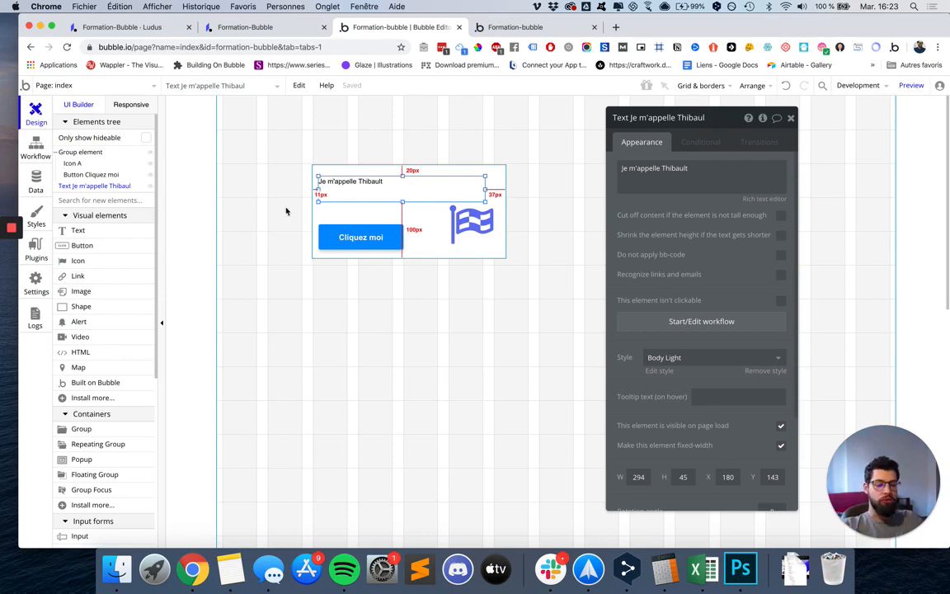
pyautogui.click(233, 227)
pyautogui.moveTo(339, 180)
pyautogui.mouseDown()
pyautogui.moveTo(318, 185)
pyautogui.moveTo(339, 184)
pyautogui.moveTo(318, 203)
pyautogui.moveTo(322, 329)
pyautogui.moveTo(278, 212)
pyautogui.moveTo(361, 208)
pyautogui.moveTo(335, 193)
pyautogui.mouseUp()
# Try adding a 500 × 350 px popup to the page, and delete it again.
pyautogui.scroll(-2, 99, 404)
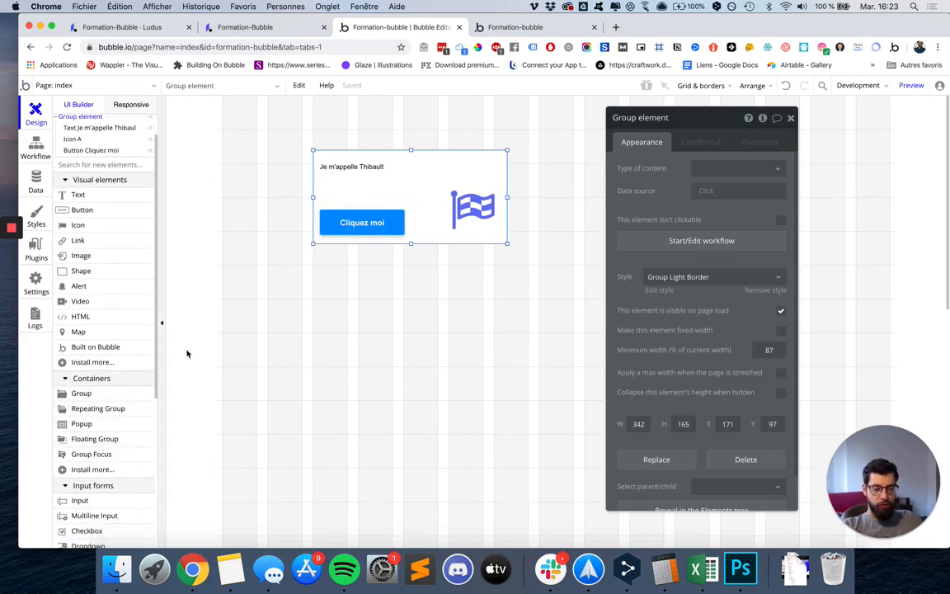
pyautogui.scroll(-1, 249, 344)
pyautogui.scroll(1, 250, 344)
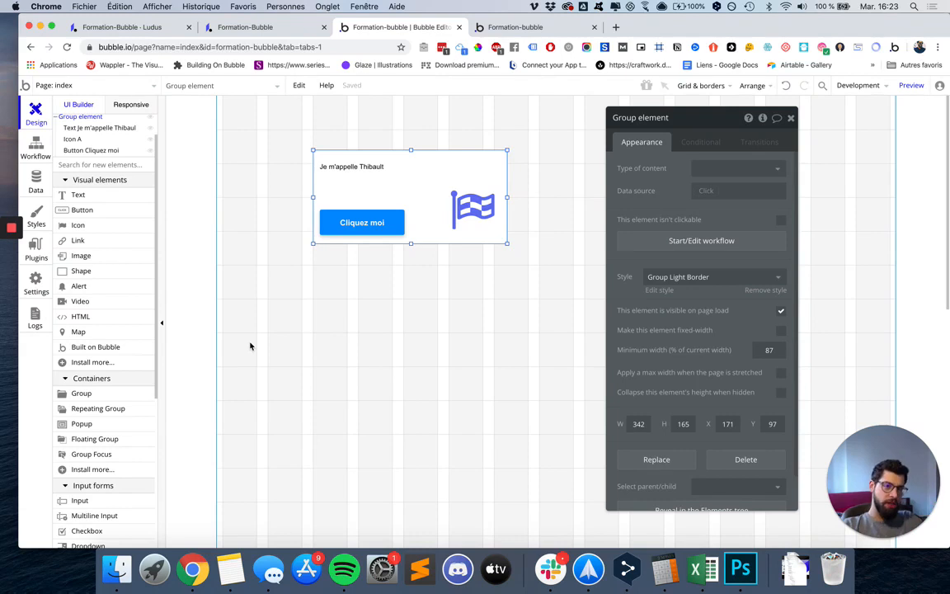
pyautogui.click(82, 423)
pyautogui.click(363, 341)
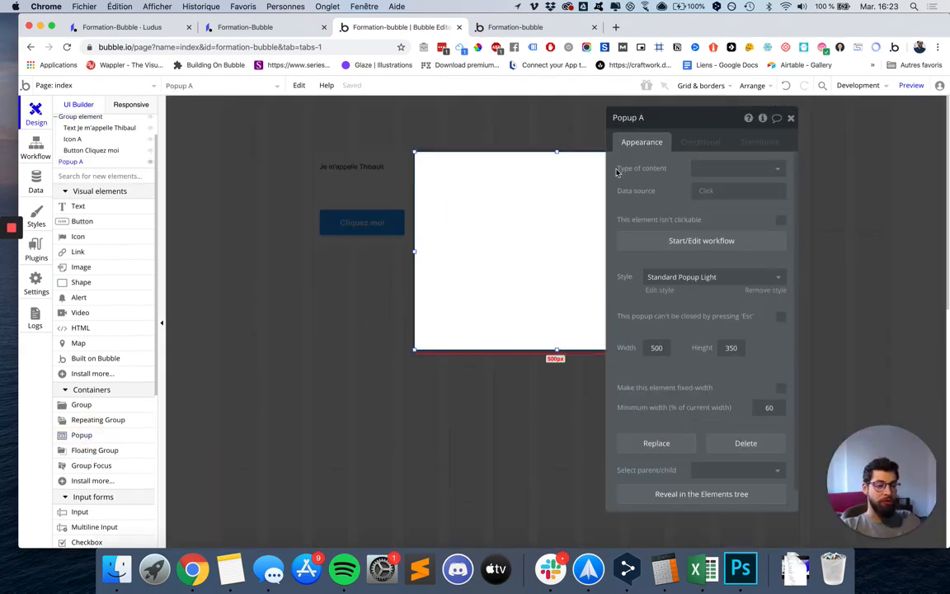
pyautogui.moveTo(696, 118); pyautogui.dragTo(846, 126)
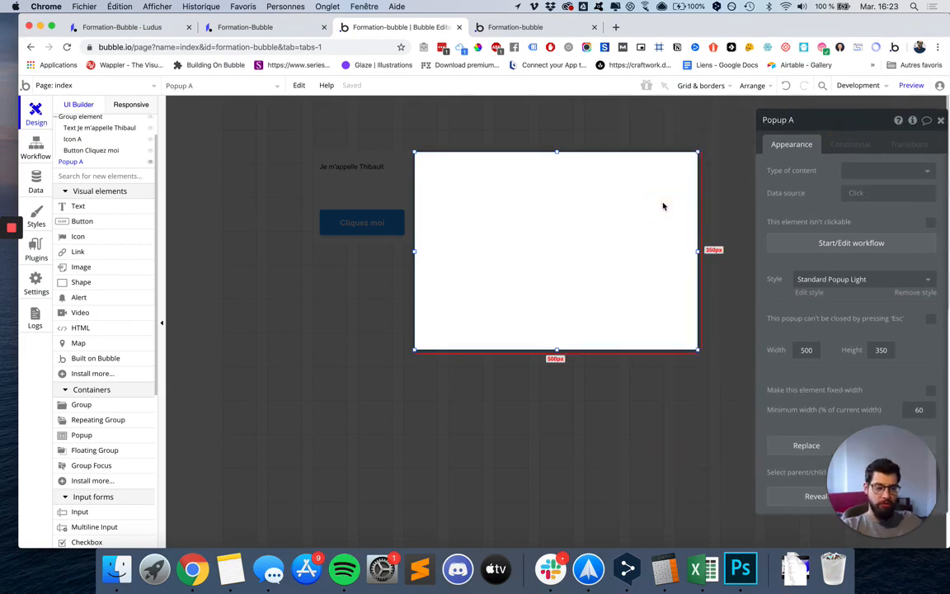
pyautogui.press('Delete')
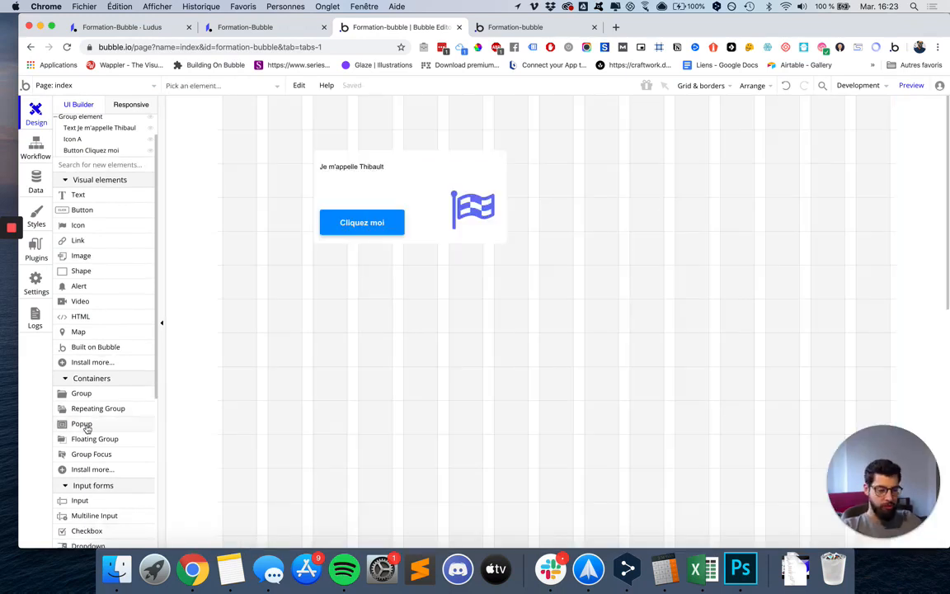
# Review the available input forms and reusable elements, and open the 404 page to inspect its header and footer.
pyautogui.scroll(-5, 91, 371)
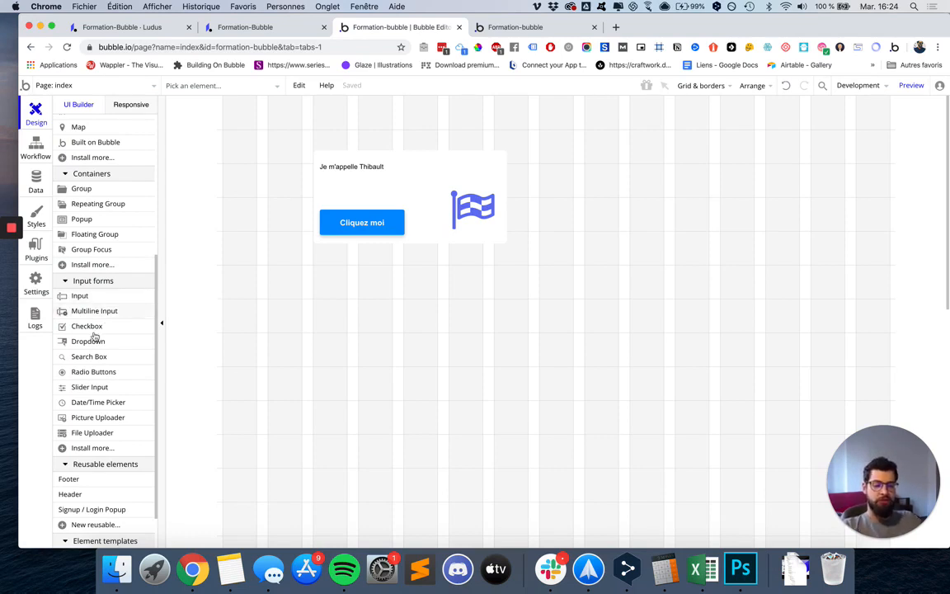
pyautogui.scroll(-2, 87, 342)
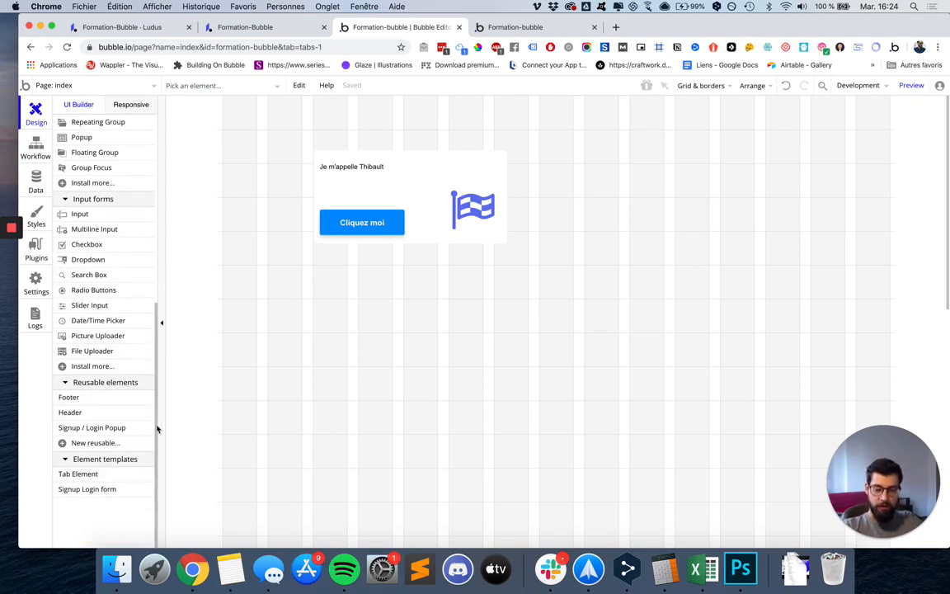
pyautogui.scroll(1, 136, 388)
pyautogui.scroll(1, 123, 441)
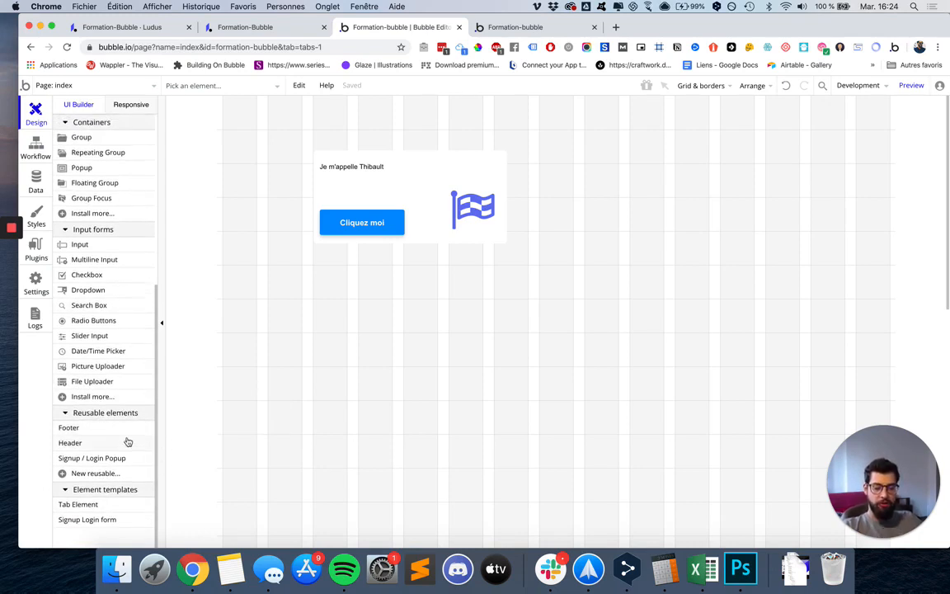
pyautogui.click(154, 89)
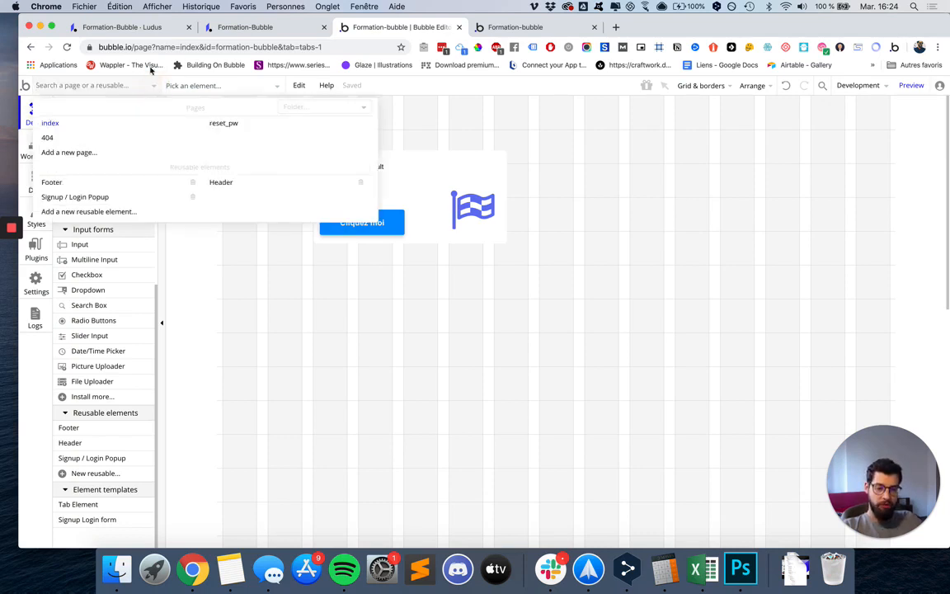
pyautogui.click(50, 137)
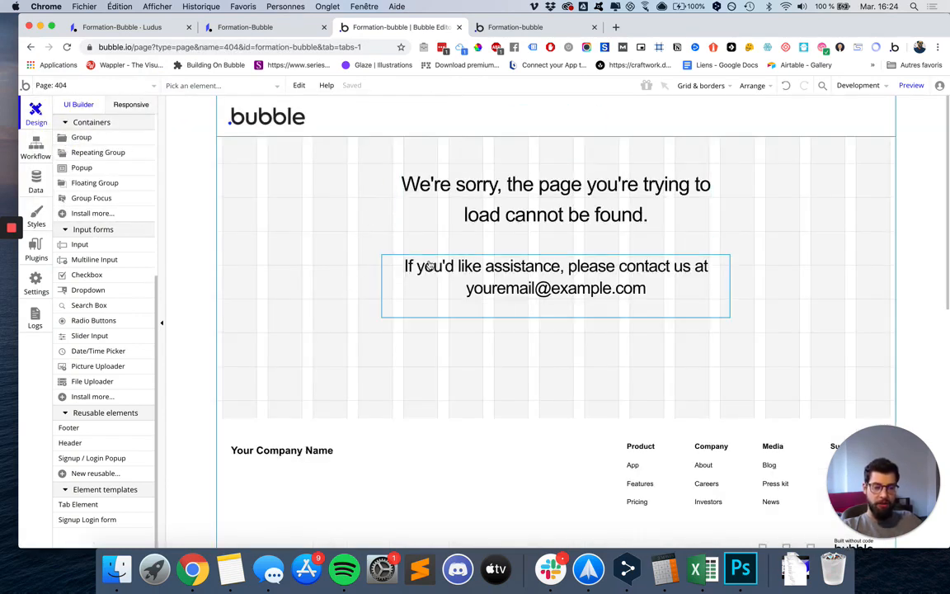
pyautogui.click(370, 135)
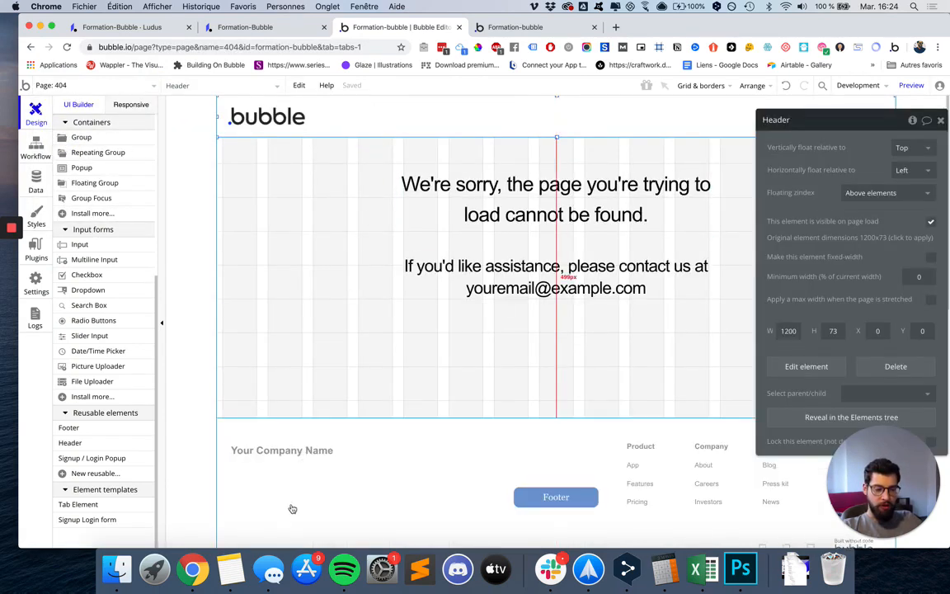
pyautogui.click(357, 482)
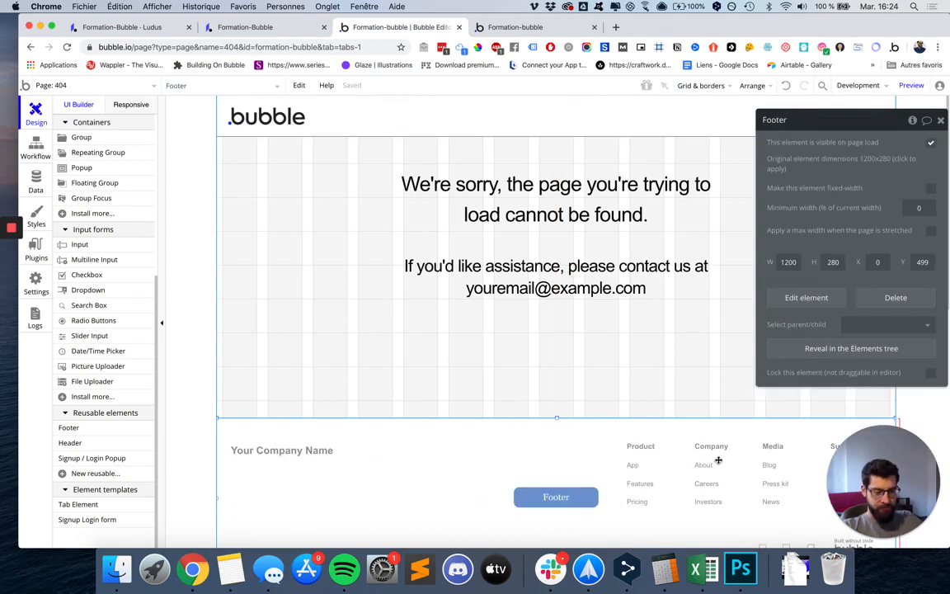
# Open the Footer reusable element for editing, and return to the index page.
pyautogui.click(793, 298)
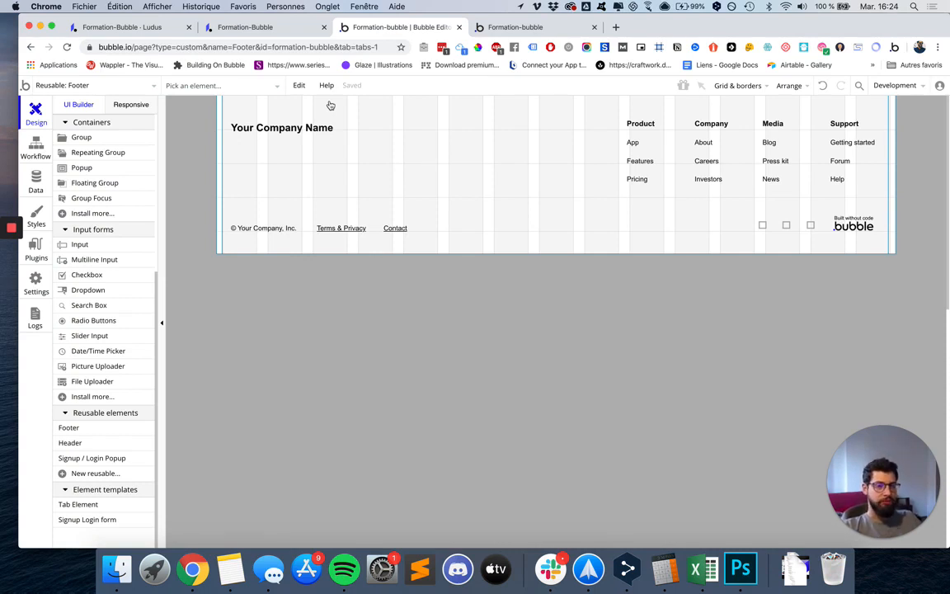
pyautogui.click(149, 92)
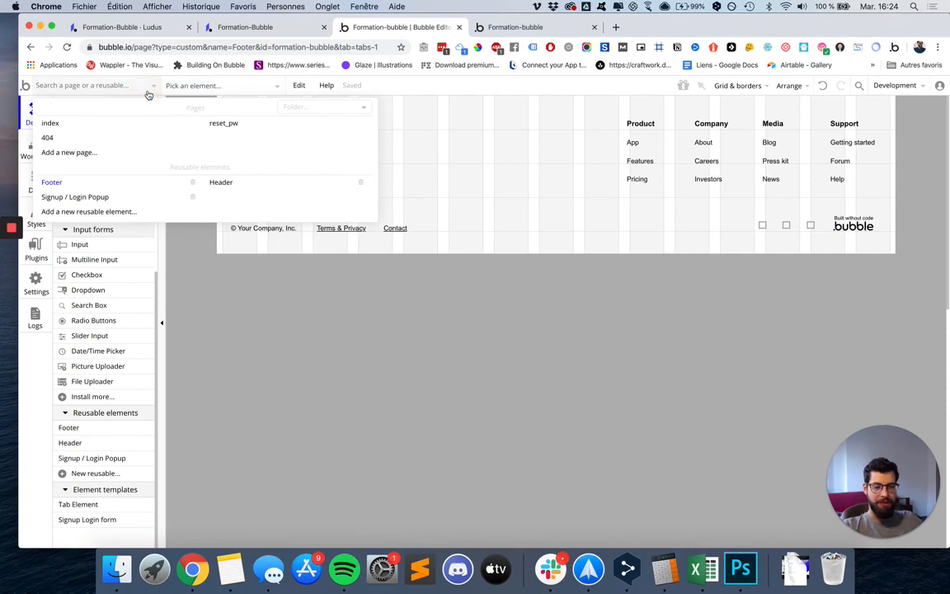
pyautogui.click(125, 122)
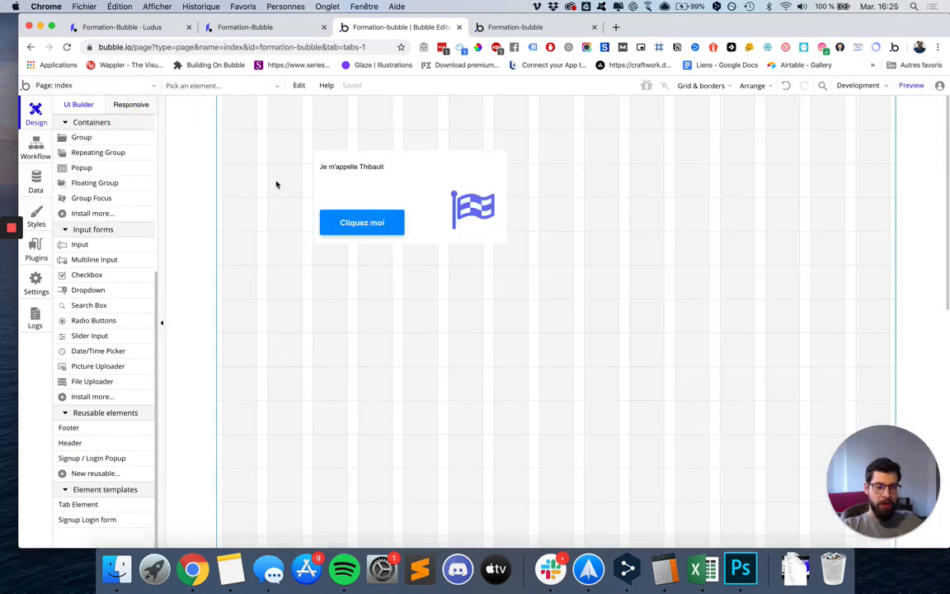
# Open the properties of the white group and of the index page, and examine the page title and appearance settings.
pyautogui.doubleClick(248, 156)
pyautogui.doubleClick(337, 193)
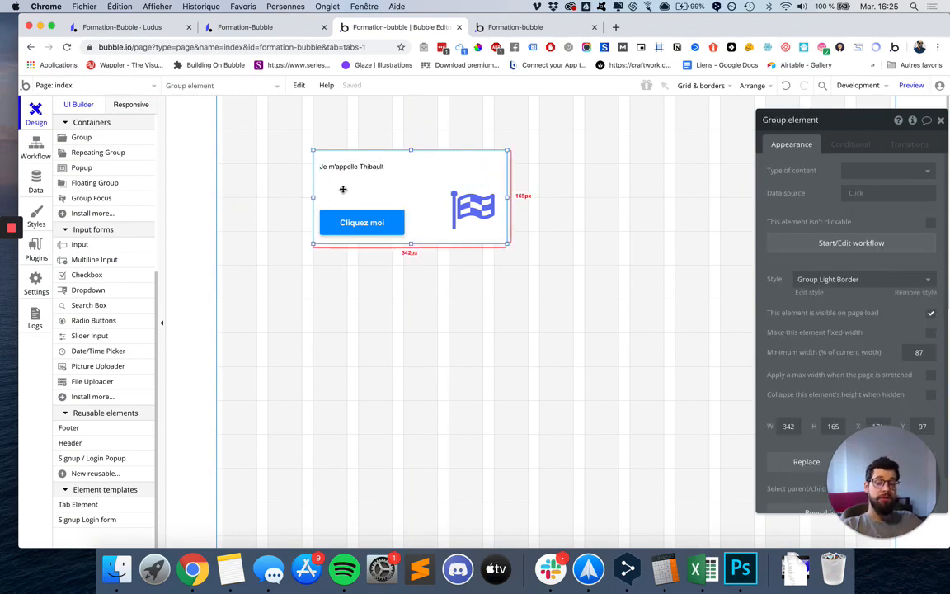
pyautogui.moveTo(832, 120); pyautogui.dragTo(781, 87)
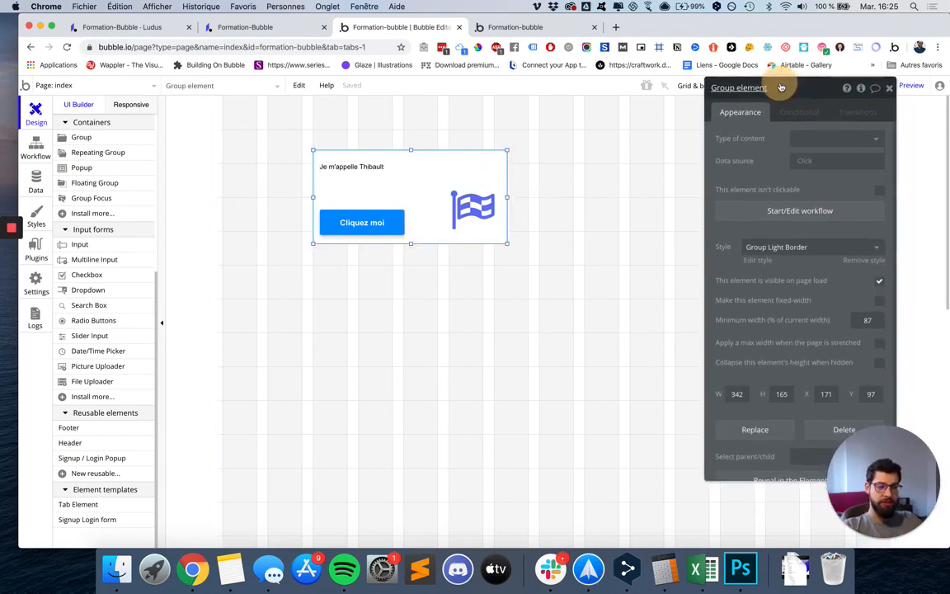
pyautogui.click(508, 333)
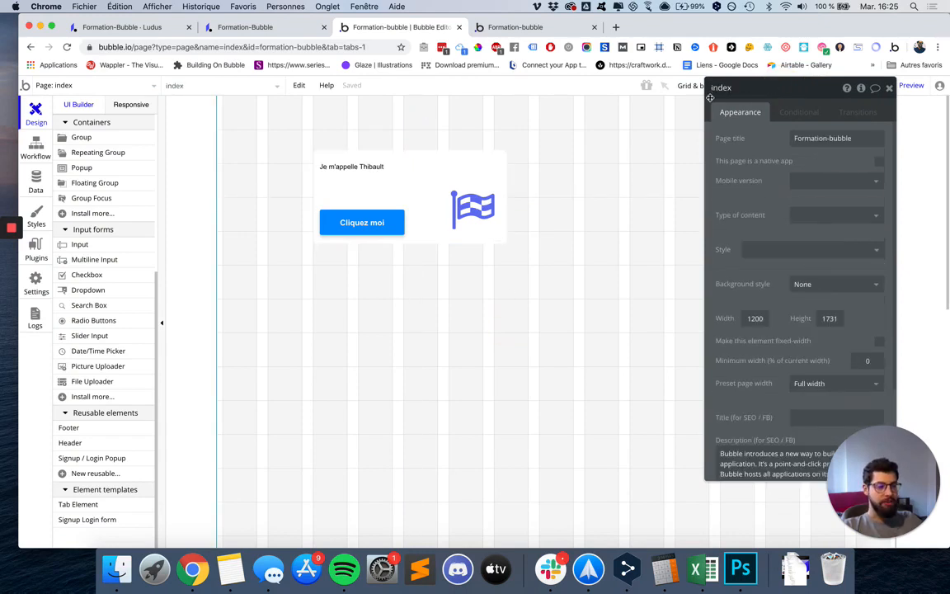
pyautogui.click(277, 304)
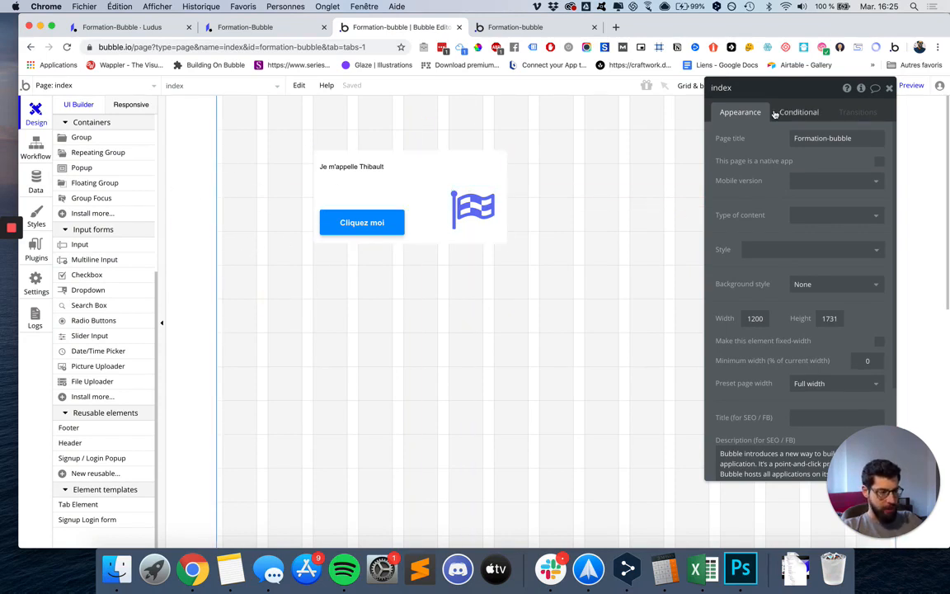
pyautogui.moveTo(775, 114); pyautogui.dragTo(509, 146)
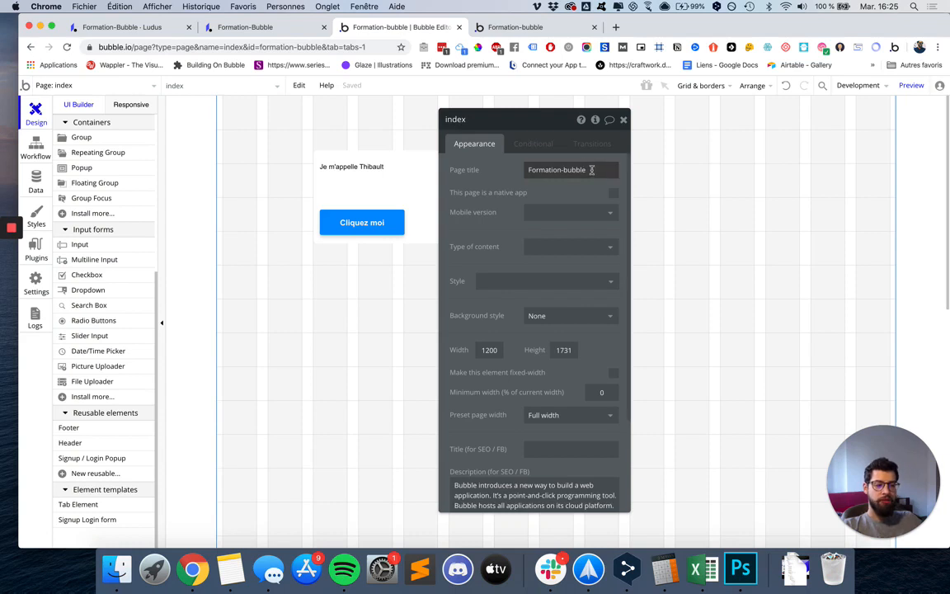
pyautogui.moveTo(592, 169); pyautogui.dragTo(479, 170)
pyautogui.click(478, 170)
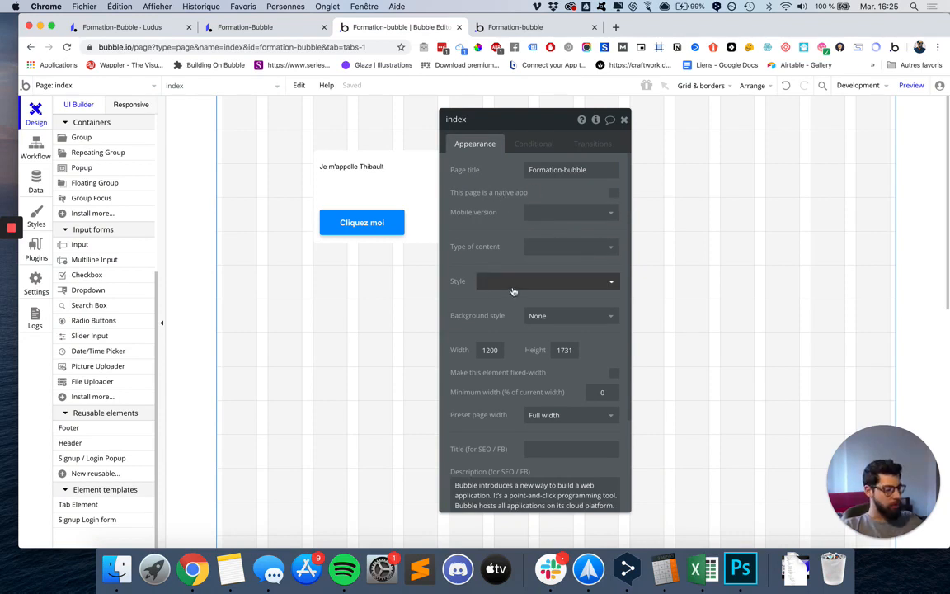
# Try a gradient background on the index page, and change the background style to Image.
pyautogui.click(580, 322)
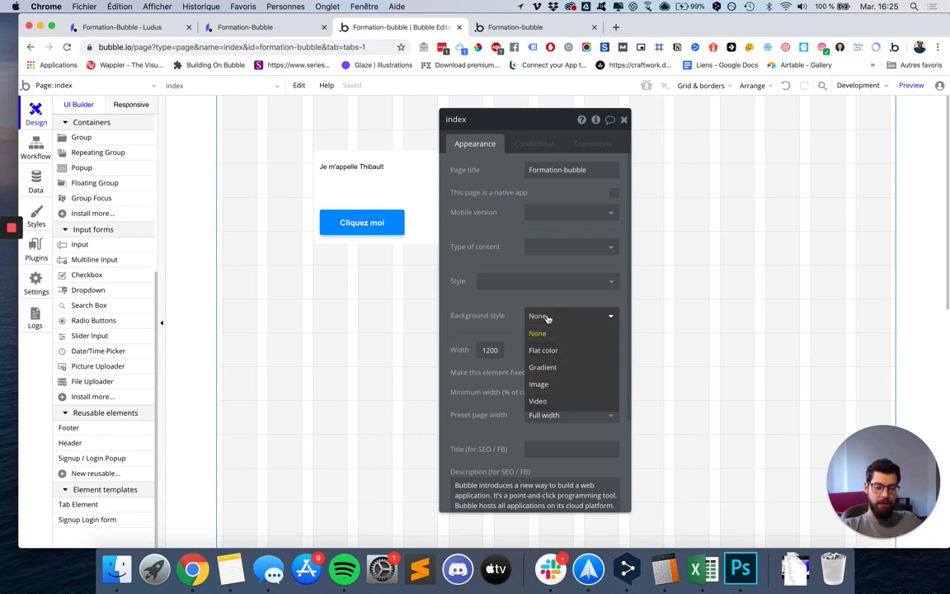
pyautogui.click(543, 367)
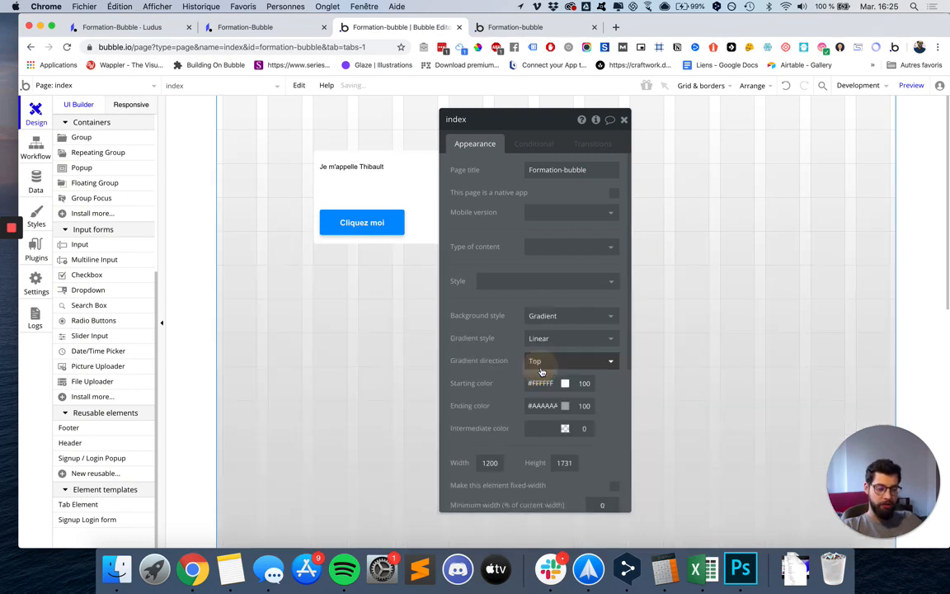
pyautogui.click(579, 318)
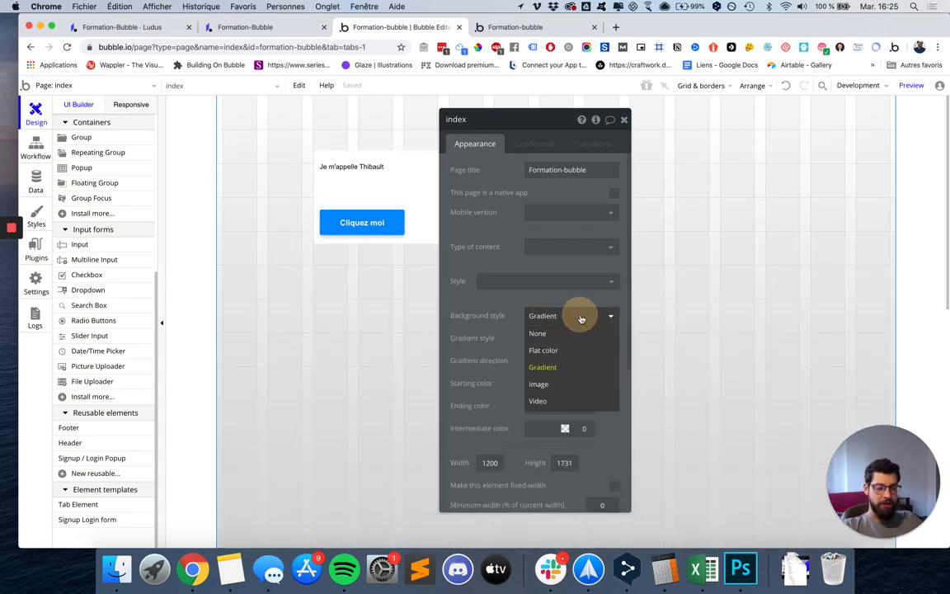
pyautogui.click(540, 384)
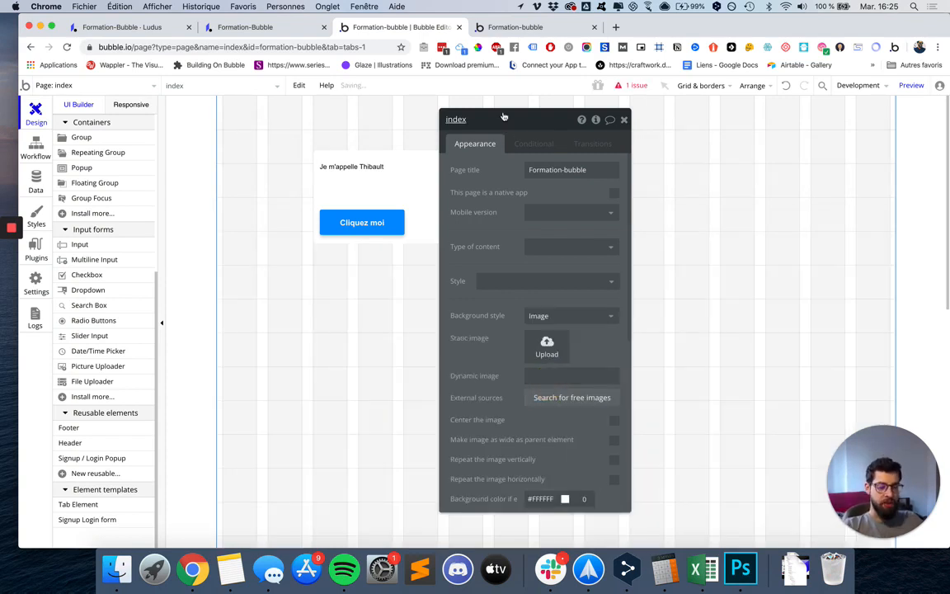
pyautogui.moveTo(508, 121); pyautogui.dragTo(605, 111)
# Review the page's background image options, and open the file chooser for a static image and cancel it.
pyautogui.scroll(-3, 648, 346)
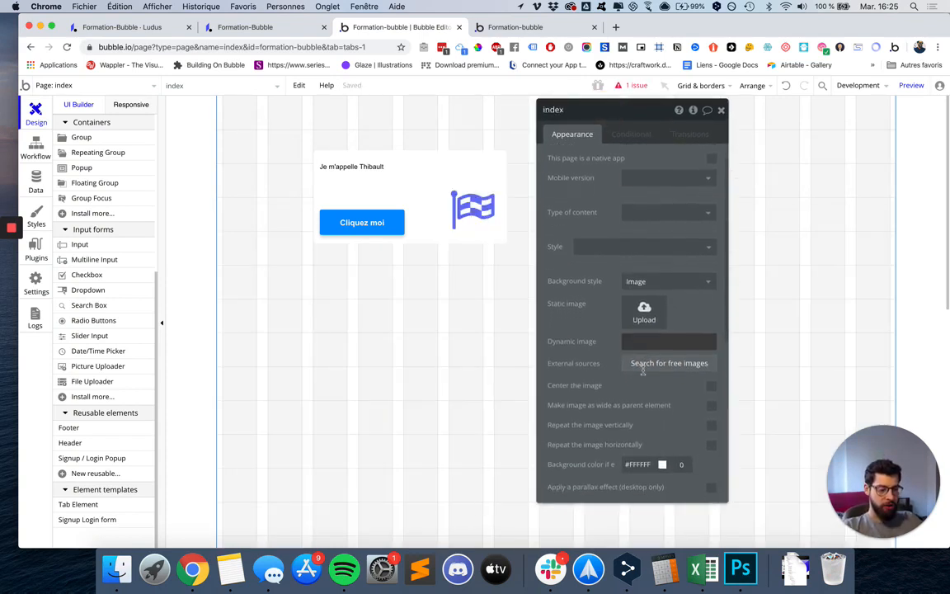
pyautogui.scroll(3, 674, 288)
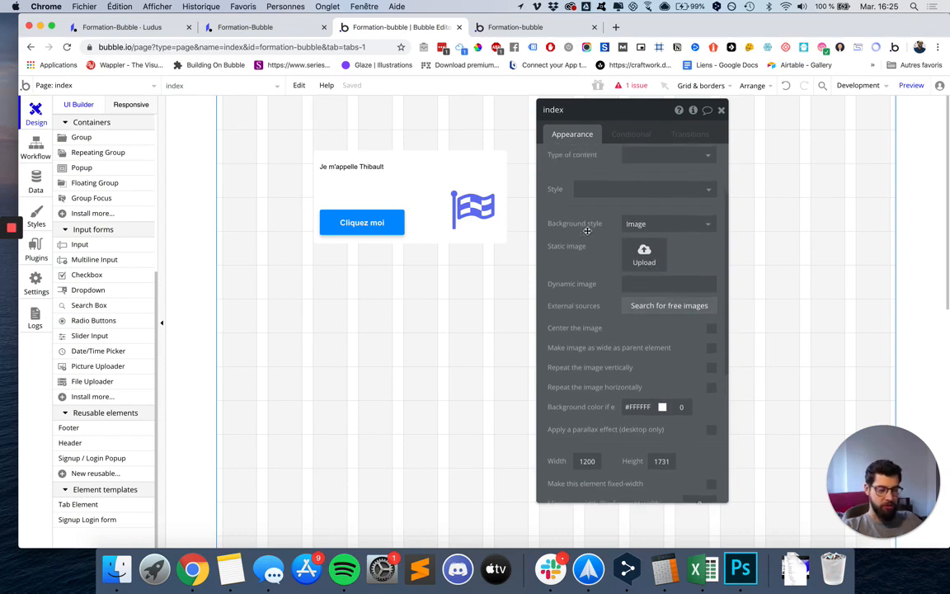
pyautogui.moveTo(627, 128); pyautogui.dragTo(628, 133)
pyautogui.scroll(-3, 596, 359)
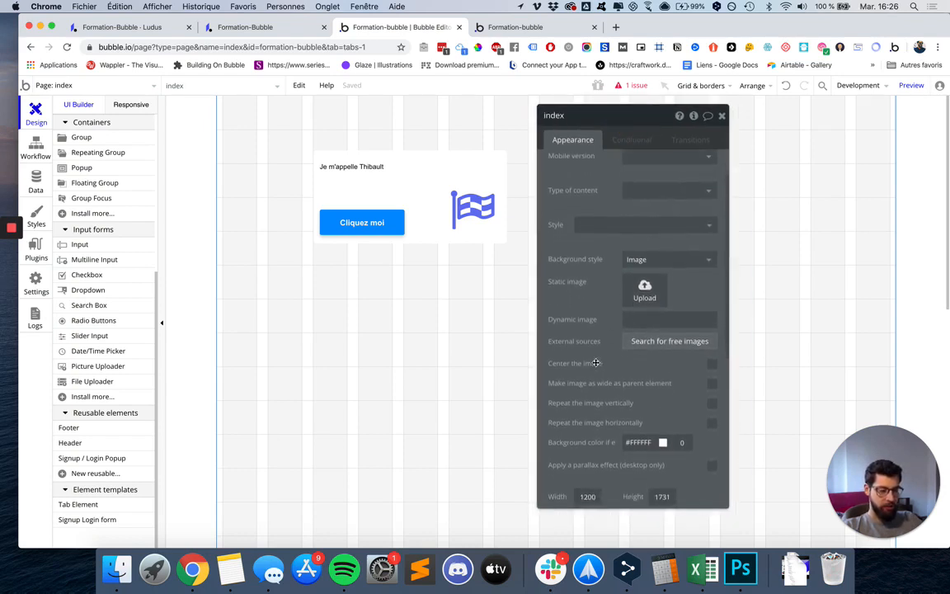
pyautogui.scroll(3, 595, 359)
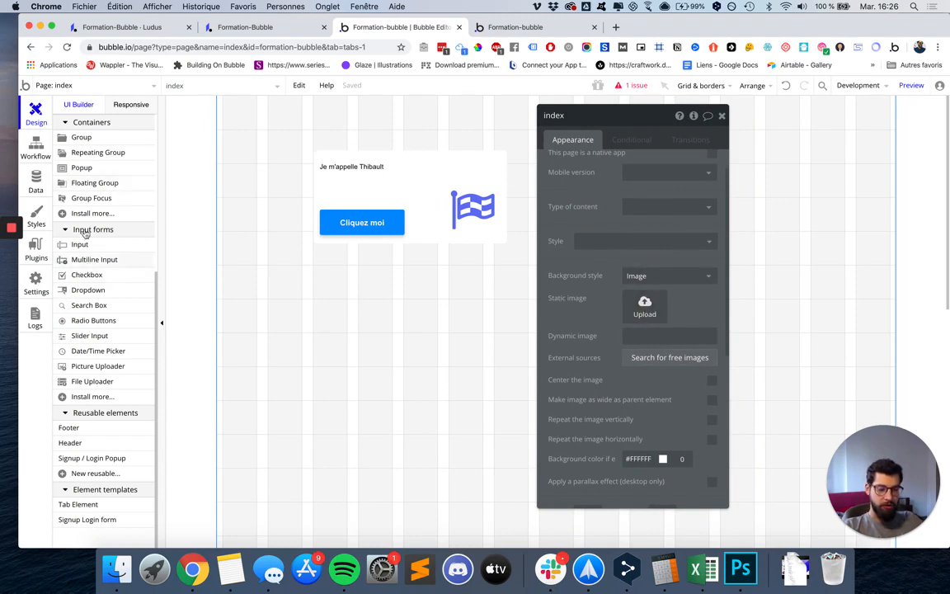
pyautogui.scroll(5, 81, 241)
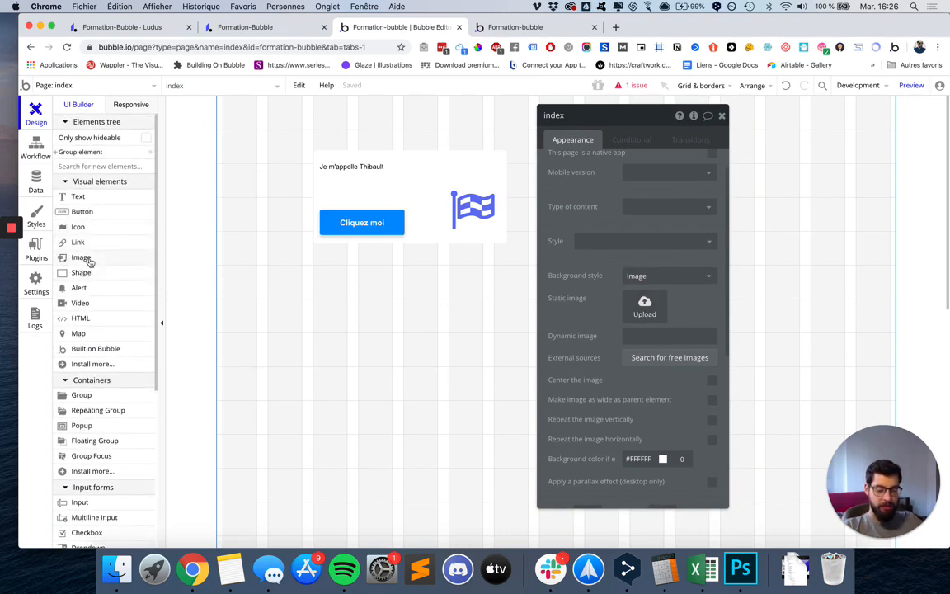
pyautogui.click(642, 324)
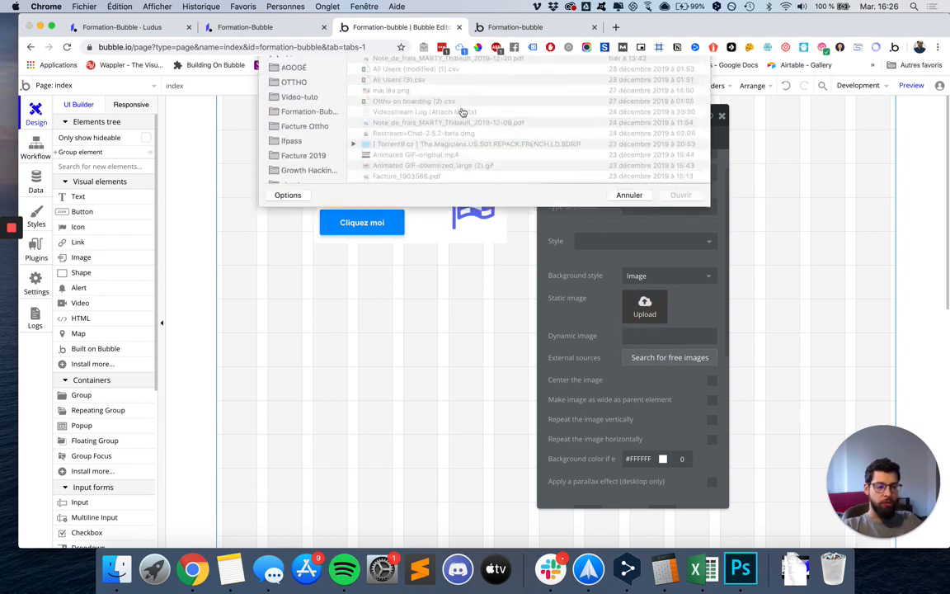
pyautogui.click(630, 257)
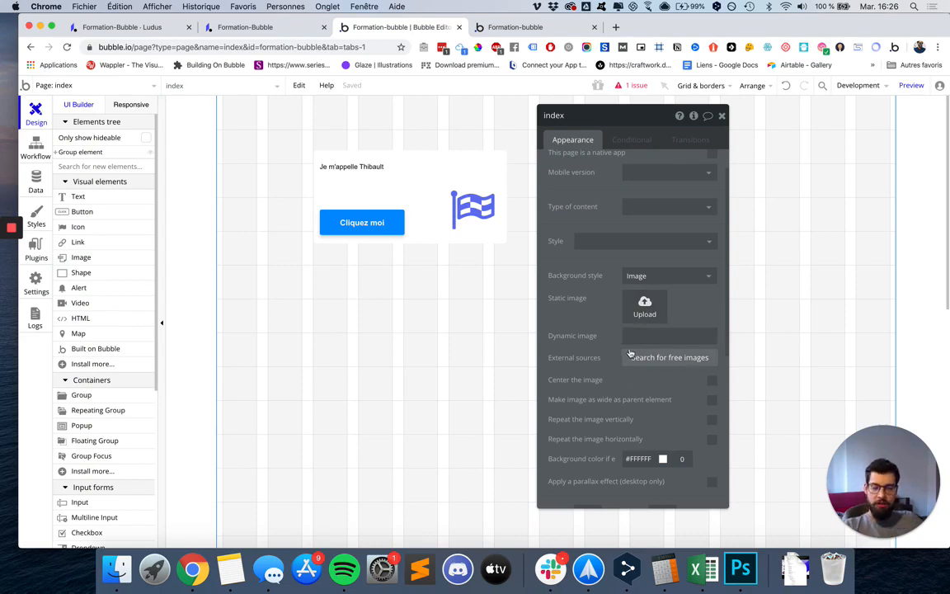
# Import the free picture of a person walking down a street at sunset as the page's background image.
pyautogui.click(676, 360)
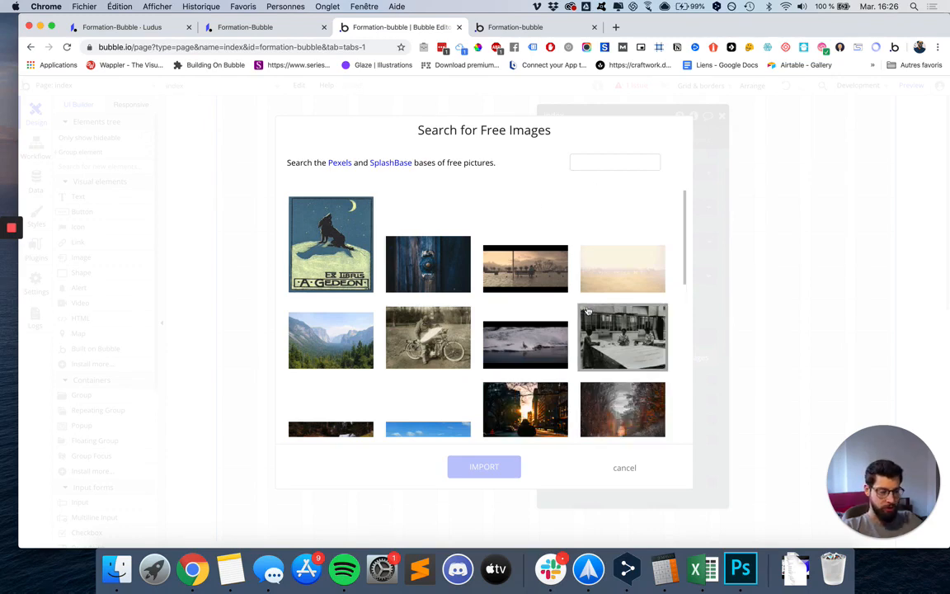
pyautogui.scroll(-3, 593, 329)
pyautogui.click(533, 327)
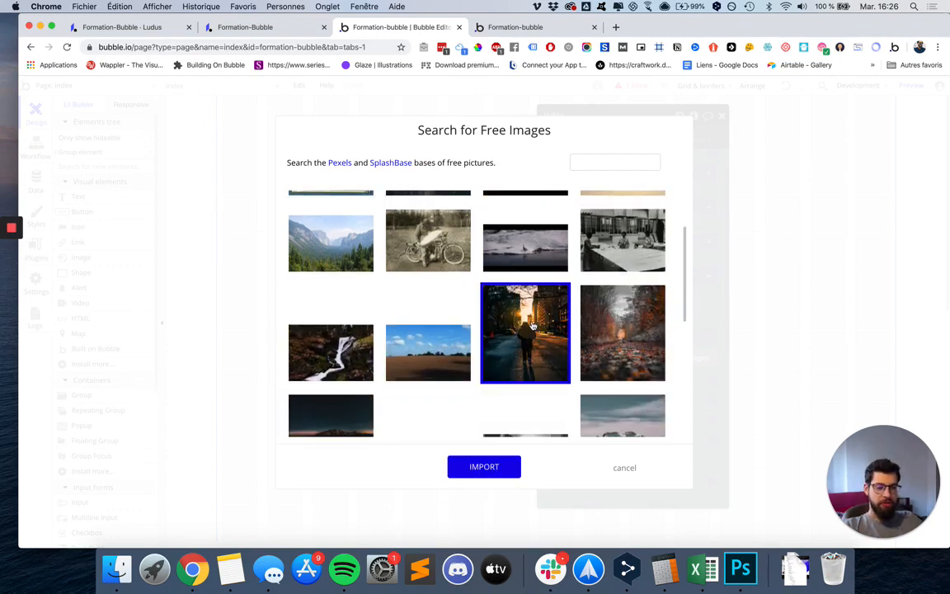
pyautogui.click(492, 467)
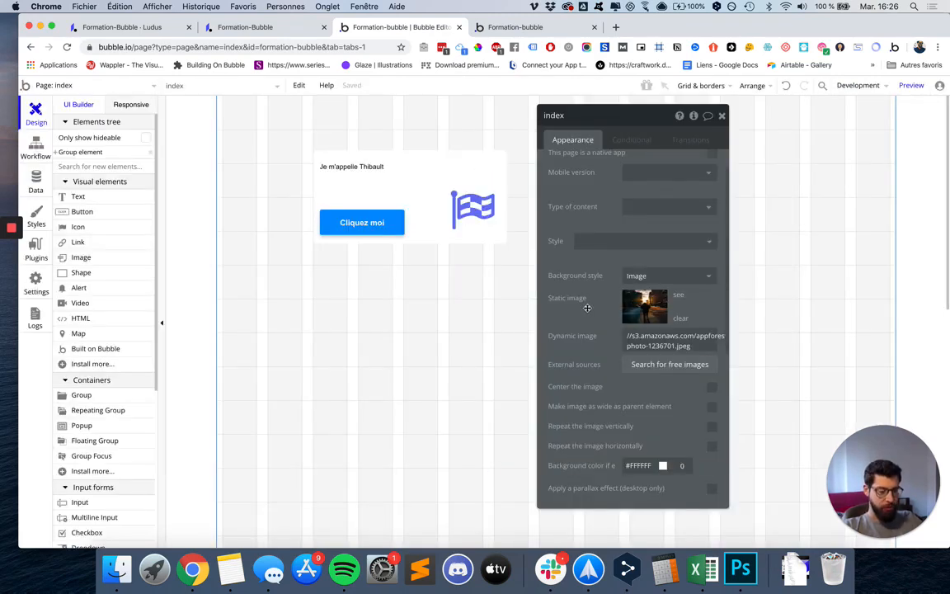
pyautogui.scroll(-5, 587, 308)
pyautogui.scroll(-3, 481, 319)
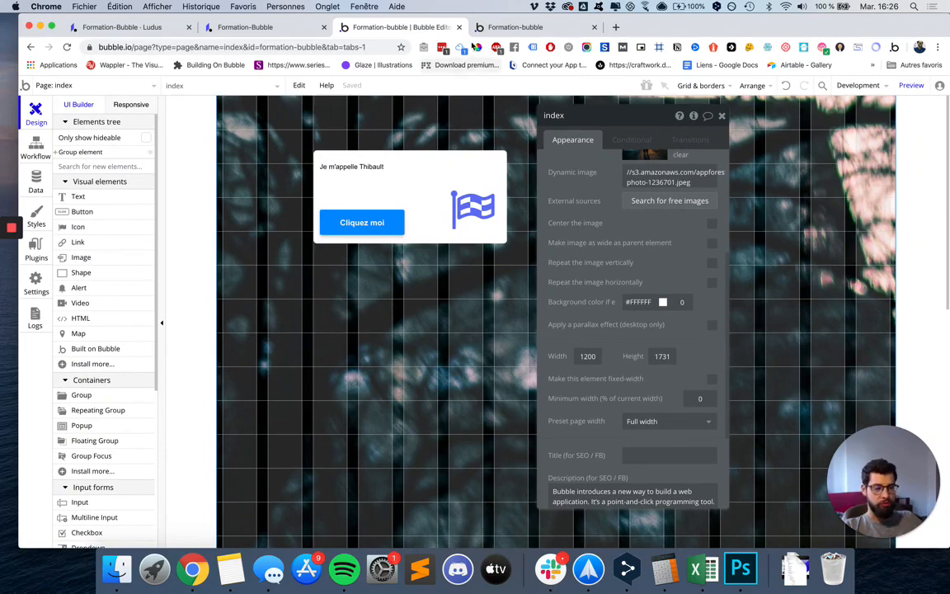
# Reload the app preview to check the page background, and return to the editor.
pyautogui.click(515, 26)
pyautogui.press('super+r')
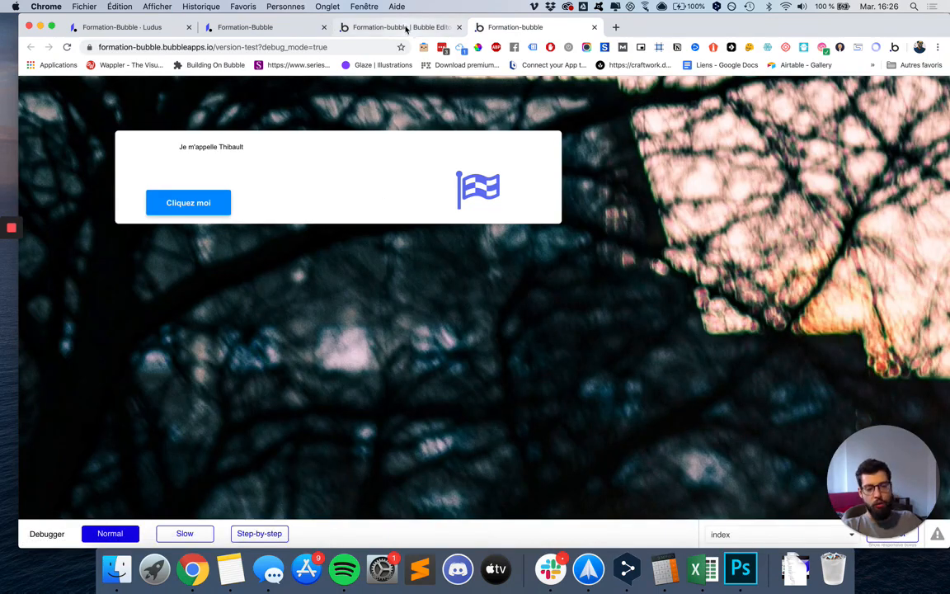
pyautogui.click(406, 28)
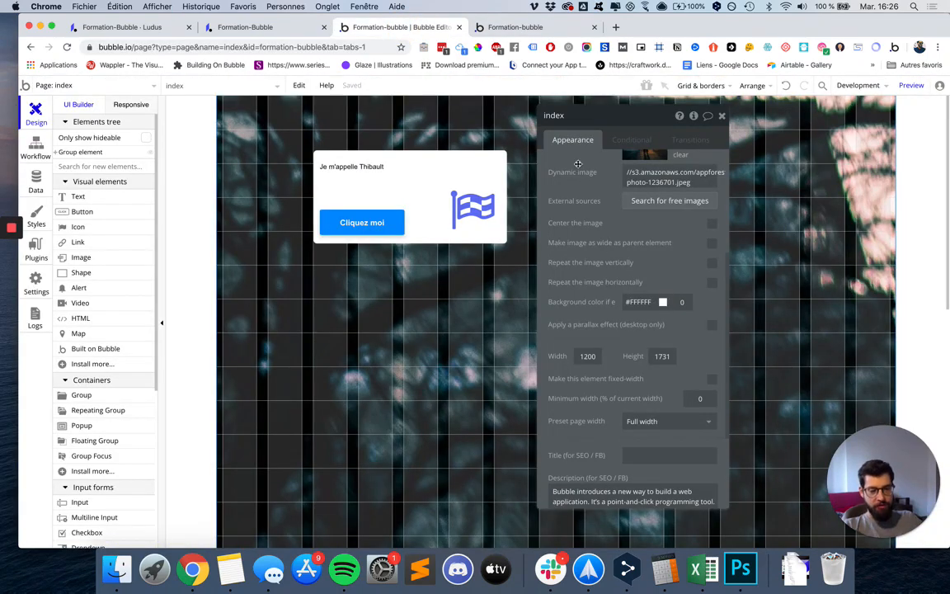
# Make the background image as wide as its parent element.
pyautogui.moveTo(578, 164); pyautogui.dragTo(572, 197)
pyautogui.scroll(4, 684, 288)
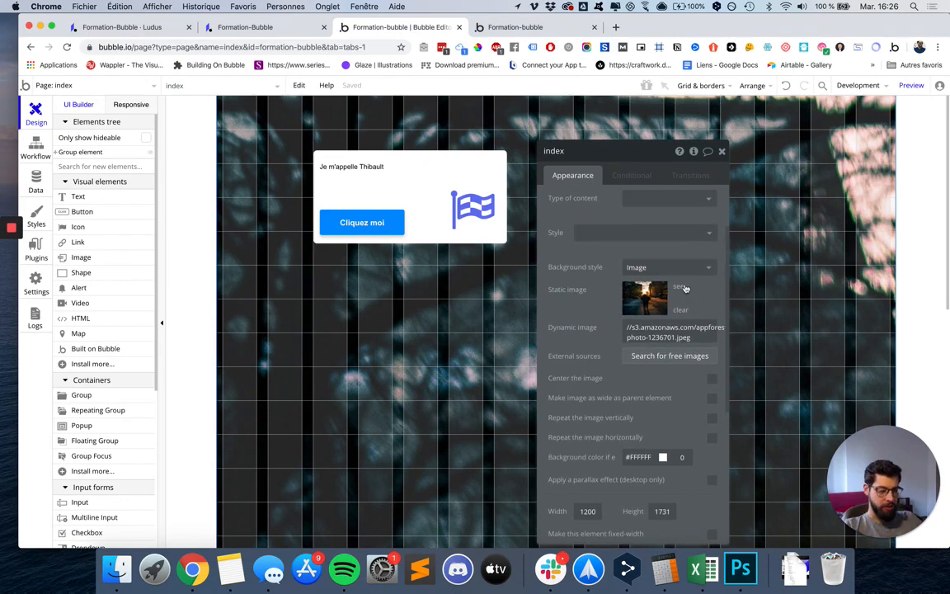
pyautogui.scroll(-3, 659, 356)
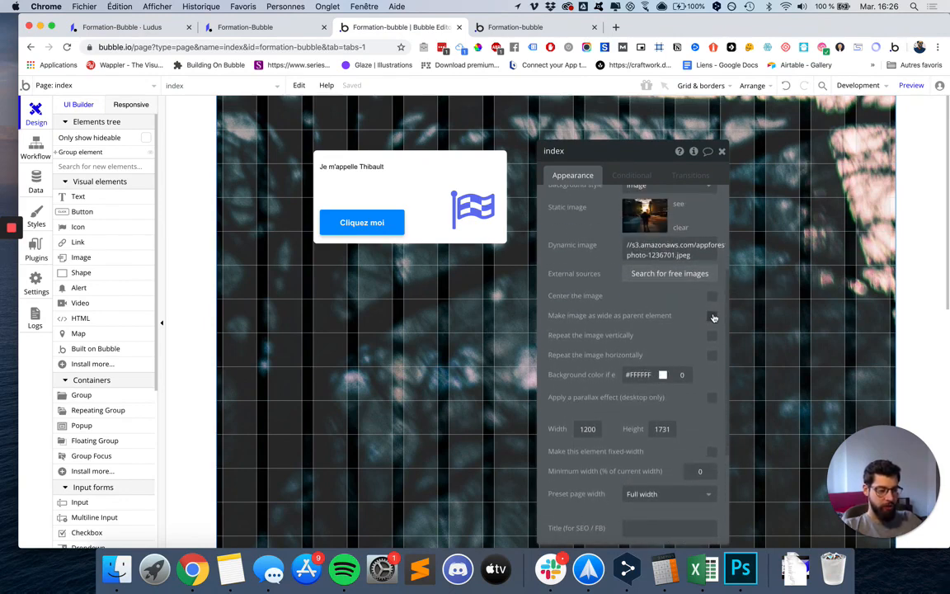
pyautogui.click(712, 315)
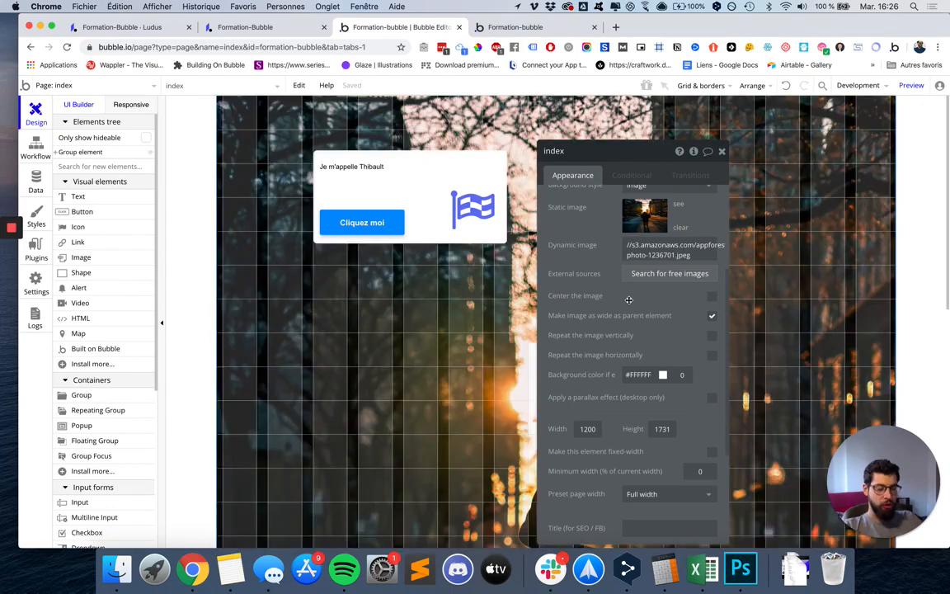
# Check how the background image adapts in the preview by narrowing and widening the browser window, and return to the editor.
pyautogui.click(515, 27)
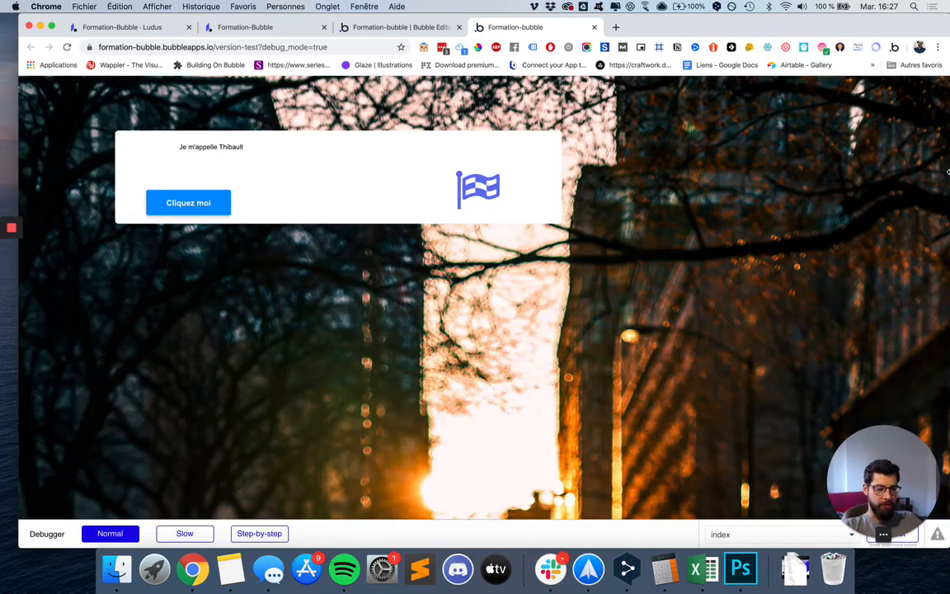
pyautogui.moveTo(947, 172); pyautogui.dragTo(890, 199)
pyautogui.moveTo(774, 206); pyautogui.dragTo(585, 216)
pyautogui.moveTo(6, 224)
pyautogui.scroll(-10, 461, 318)
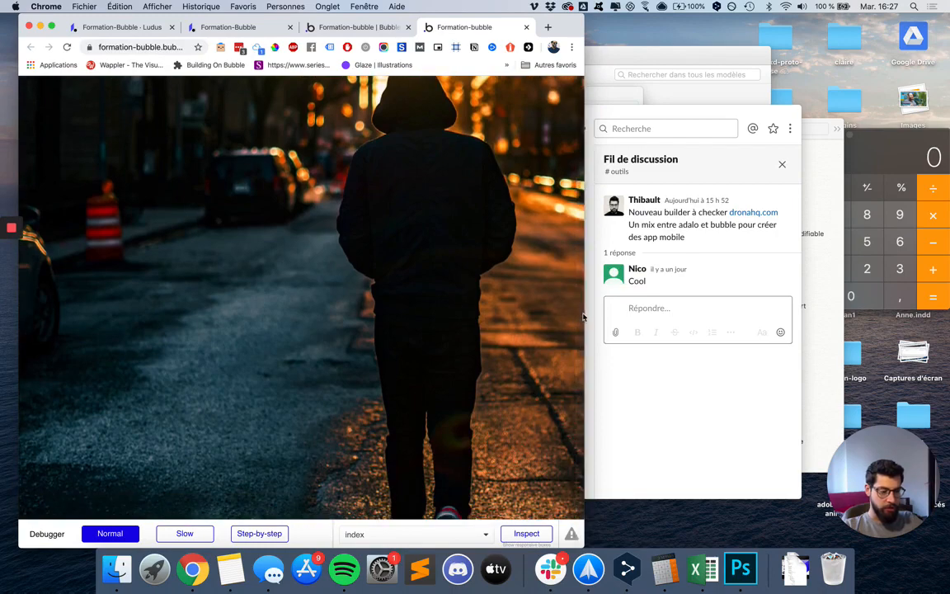
pyautogui.moveTo(582, 316); pyautogui.dragTo(854, 305)
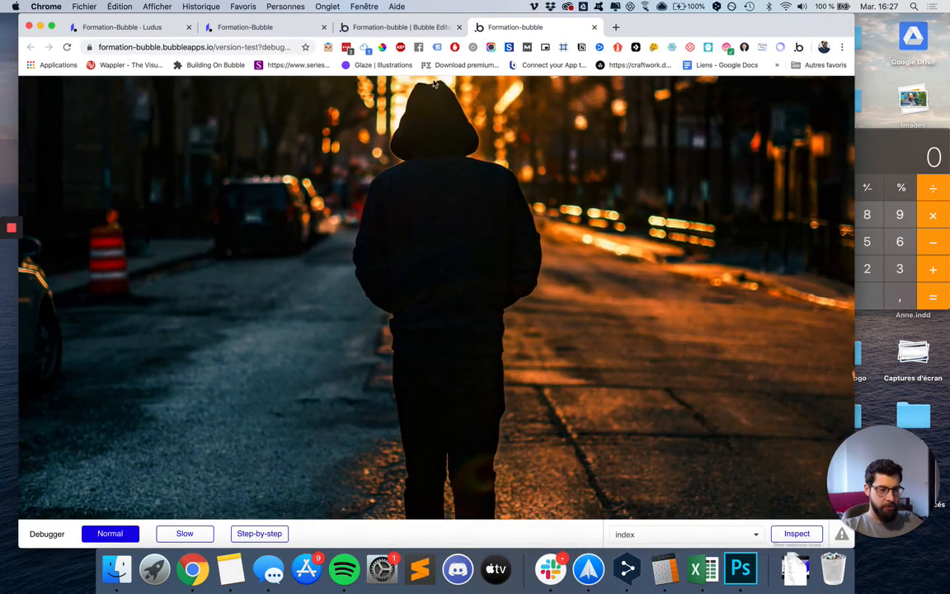
pyautogui.click(380, 28)
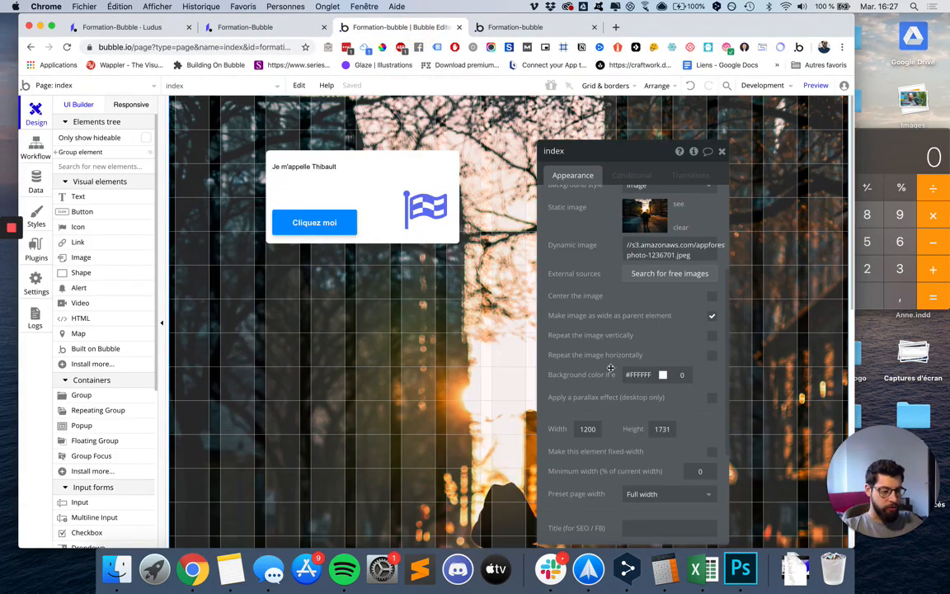
# Apply a parallax effect to the page's background image, and check it in the app preview.
pyautogui.scroll(-3, 610, 367)
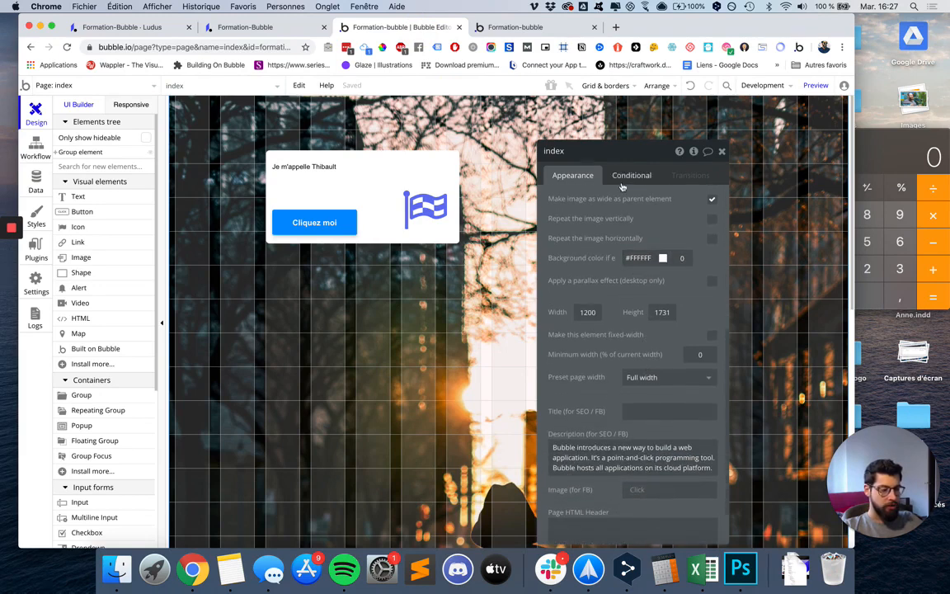
pyautogui.moveTo(639, 150); pyautogui.dragTo(661, 123)
pyautogui.scroll(2, 672, 165)
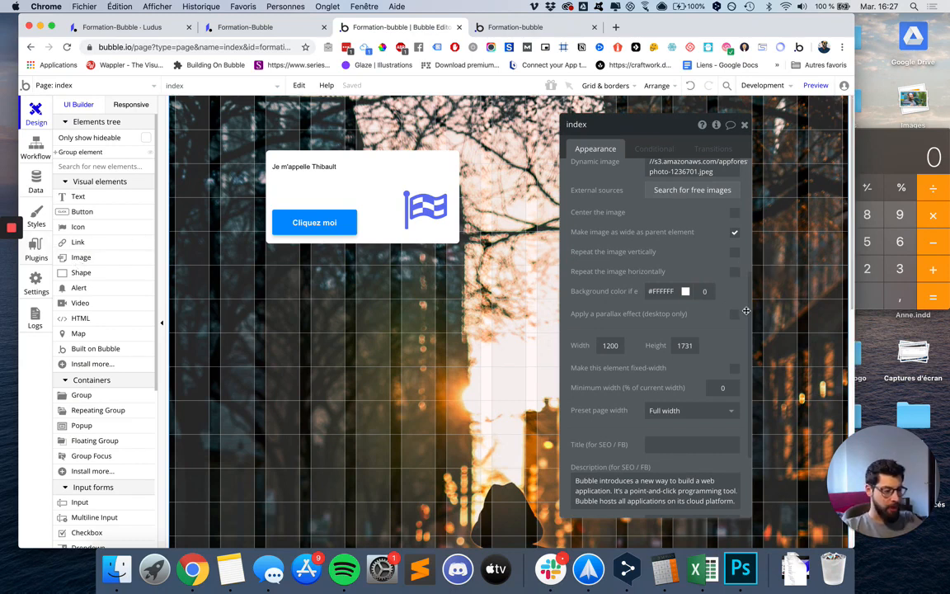
pyautogui.moveTo(15, 232)
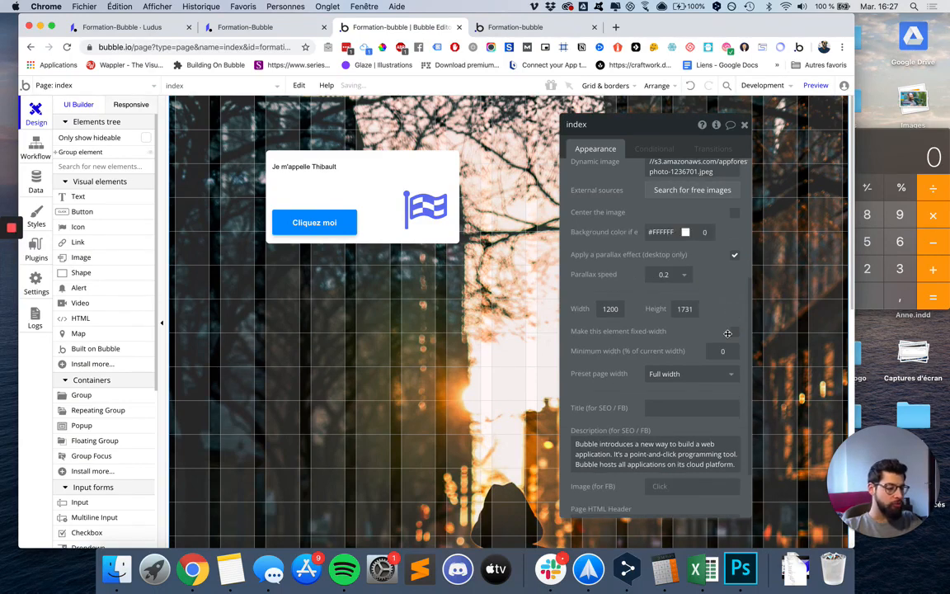
pyautogui.scroll(-2, 735, 313)
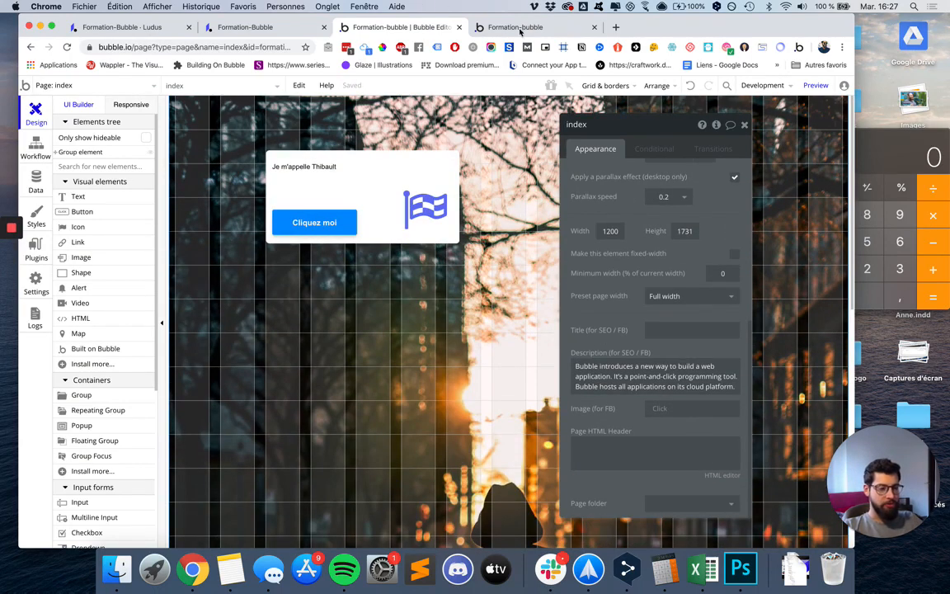
pyautogui.click(518, 27)
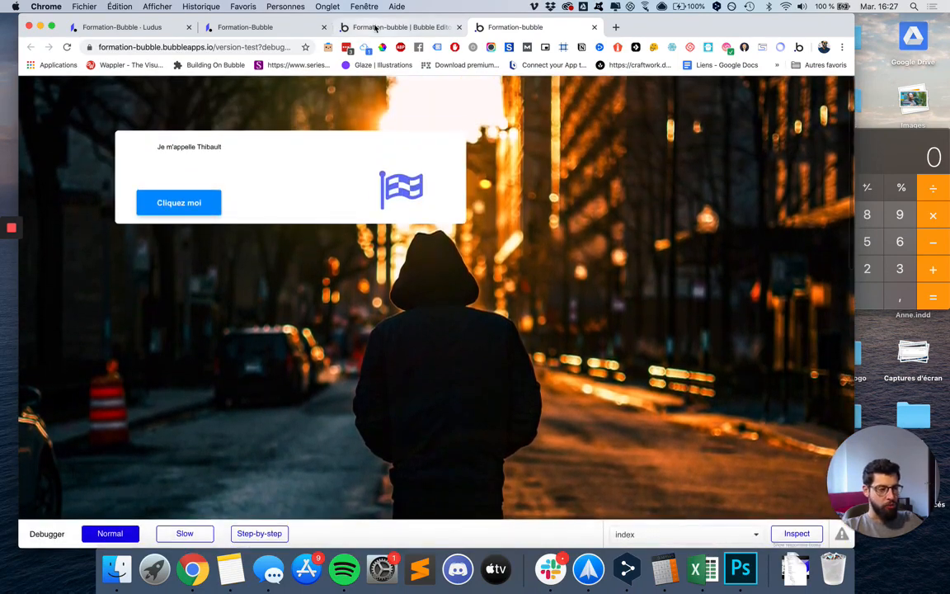
# Check how the page adapts in the app preview by widening the browser window, and return to the editor.
pyautogui.click(374, 28)
pyautogui.moveTo(13, 255)
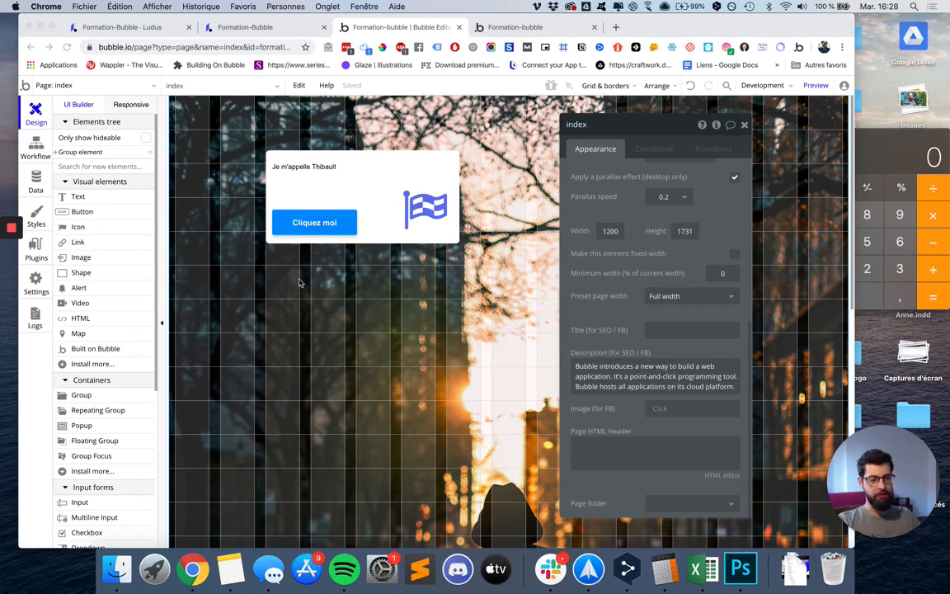
pyautogui.click(515, 27)
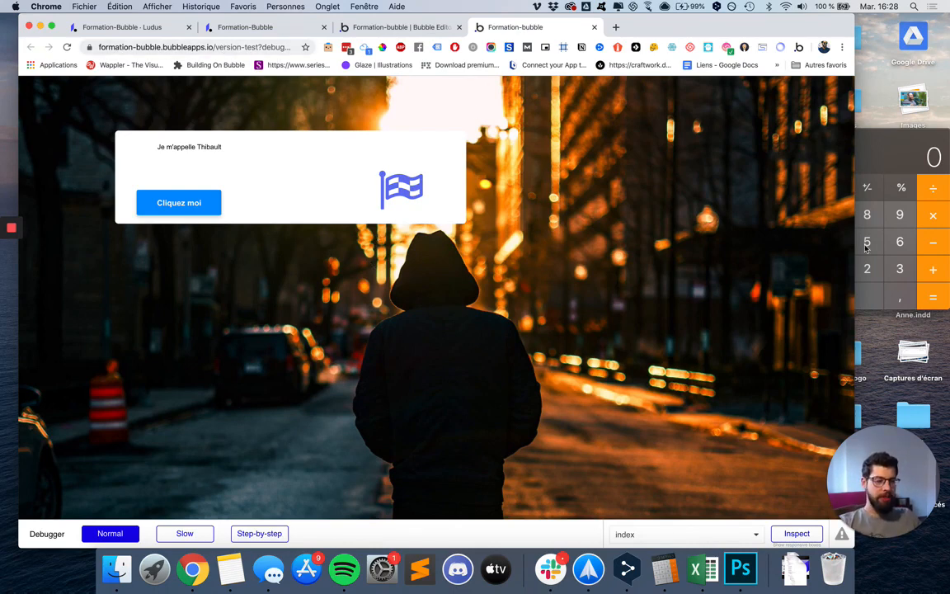
pyautogui.moveTo(855, 241); pyautogui.dragTo(935, 241)
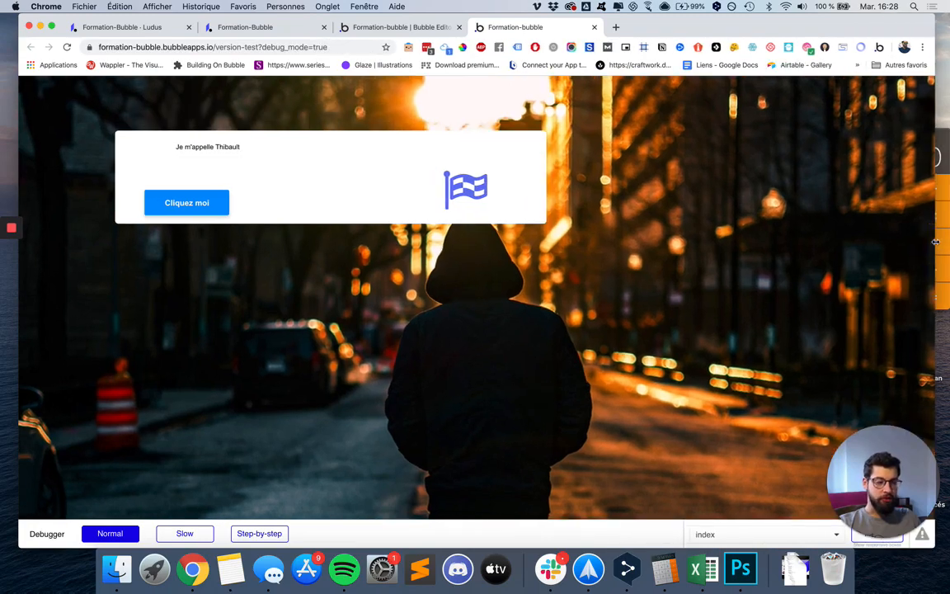
pyautogui.click(416, 27)
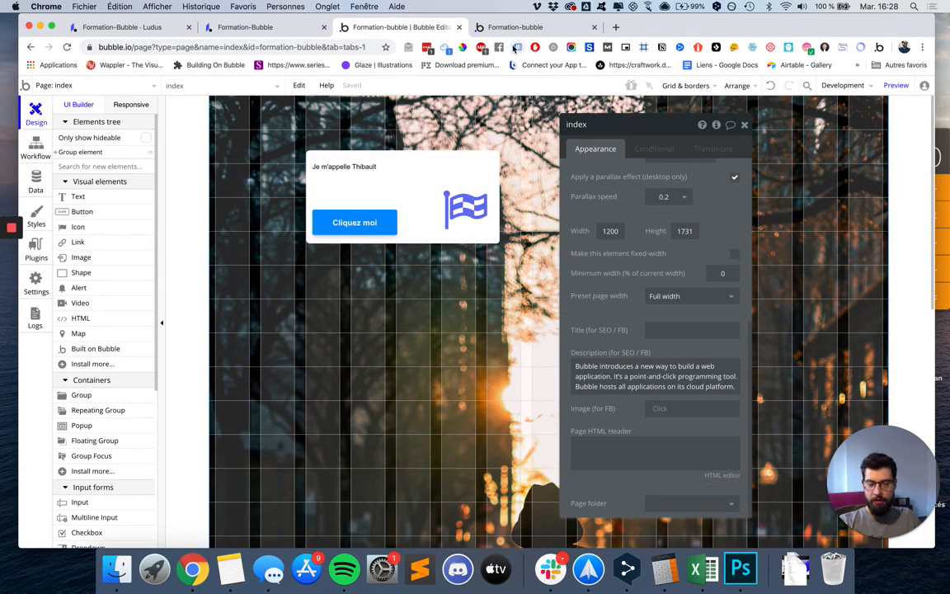
# Try the Custom, Full width, Centered and Mobile presets for the index page's width.
pyautogui.click(664, 296)
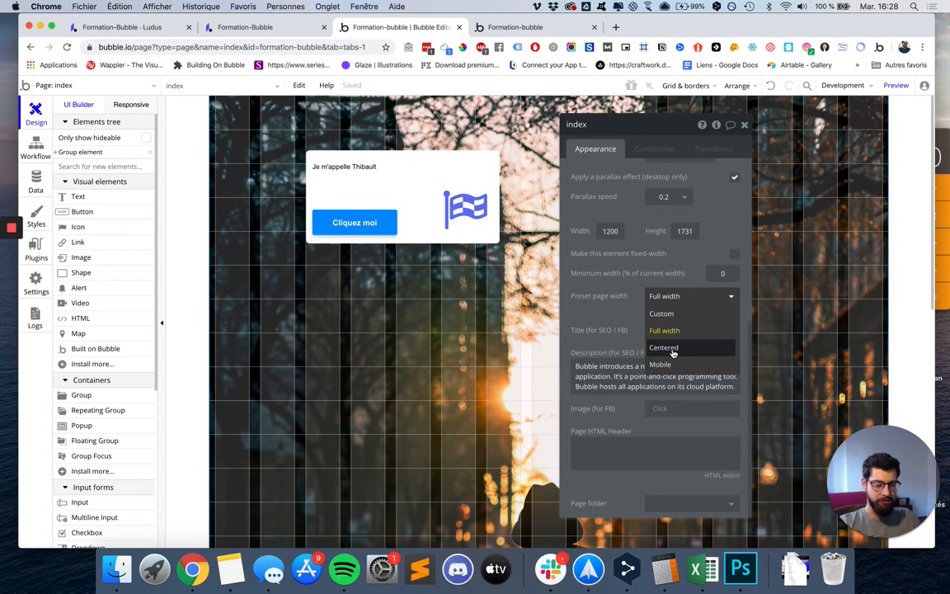
pyautogui.click(665, 313)
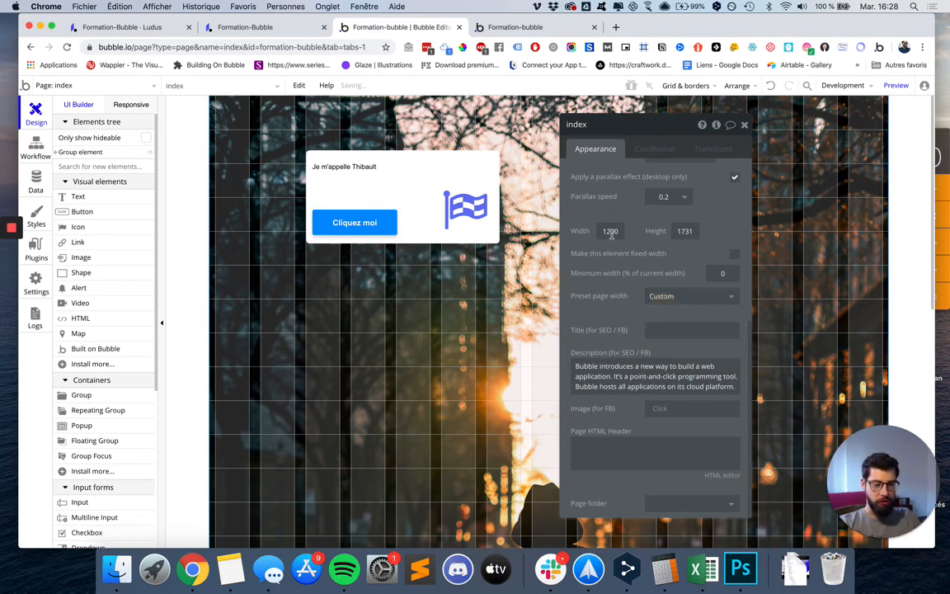
pyautogui.click(680, 297)
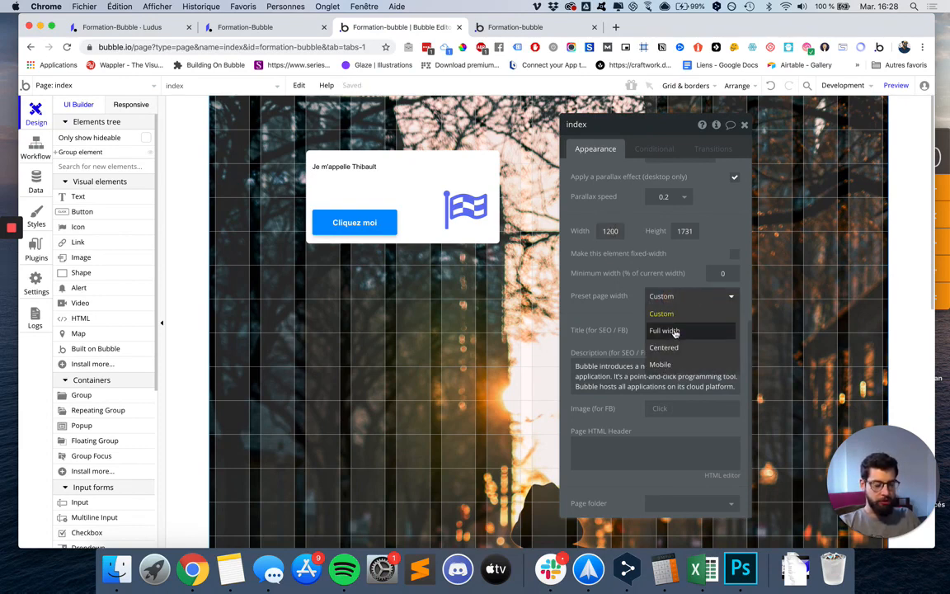
pyautogui.click(674, 330)
pyautogui.click(672, 296)
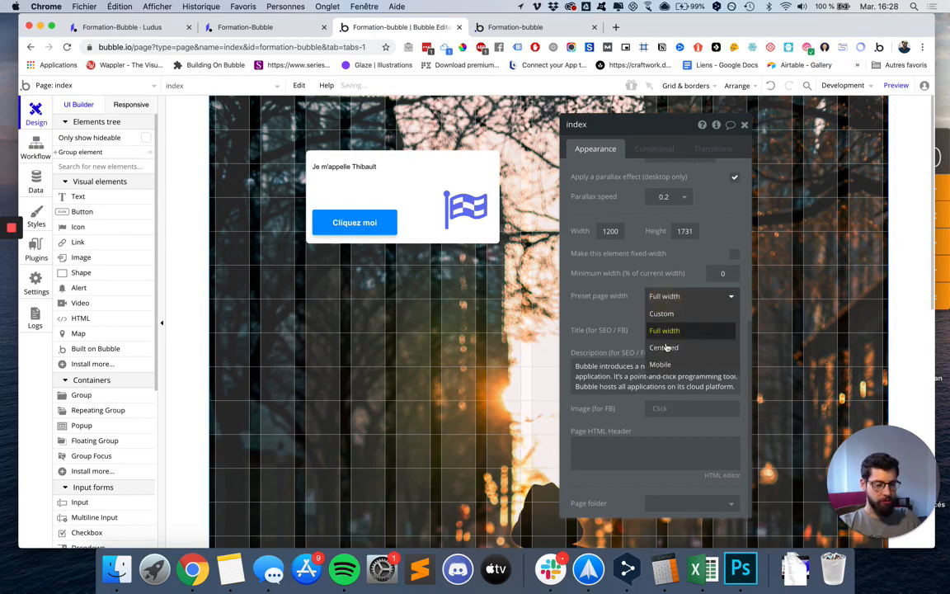
pyautogui.click(665, 348)
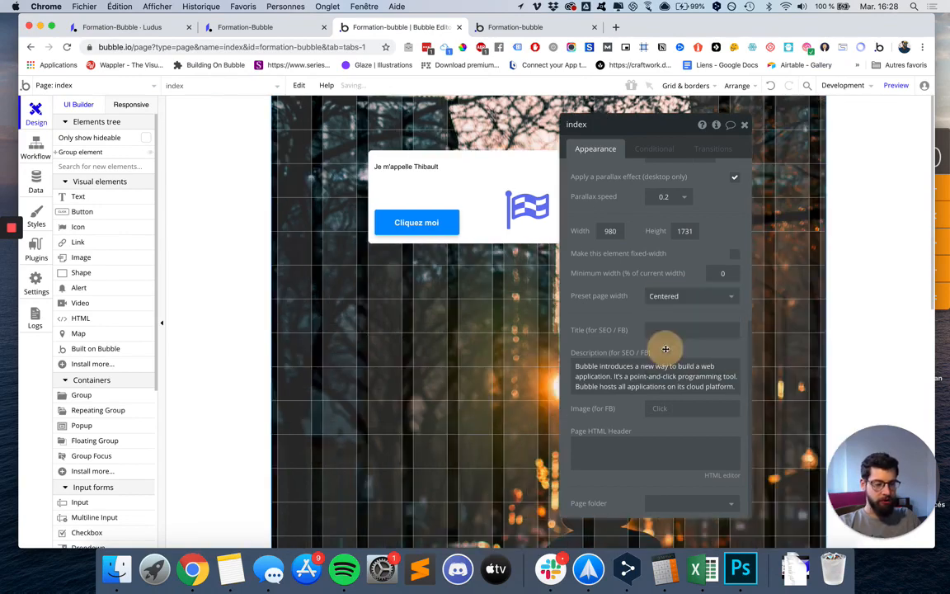
pyautogui.click(664, 296)
pyautogui.click(665, 346)
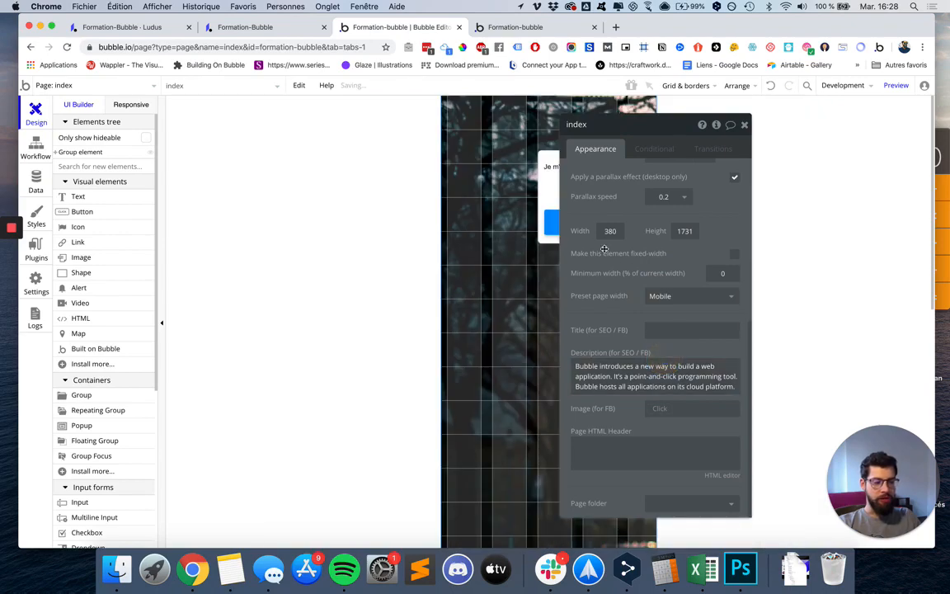
# Set the index page's preset width to Centered, and look at the app preview before returning to the editor.
pyautogui.click(663, 296)
pyautogui.click(667, 347)
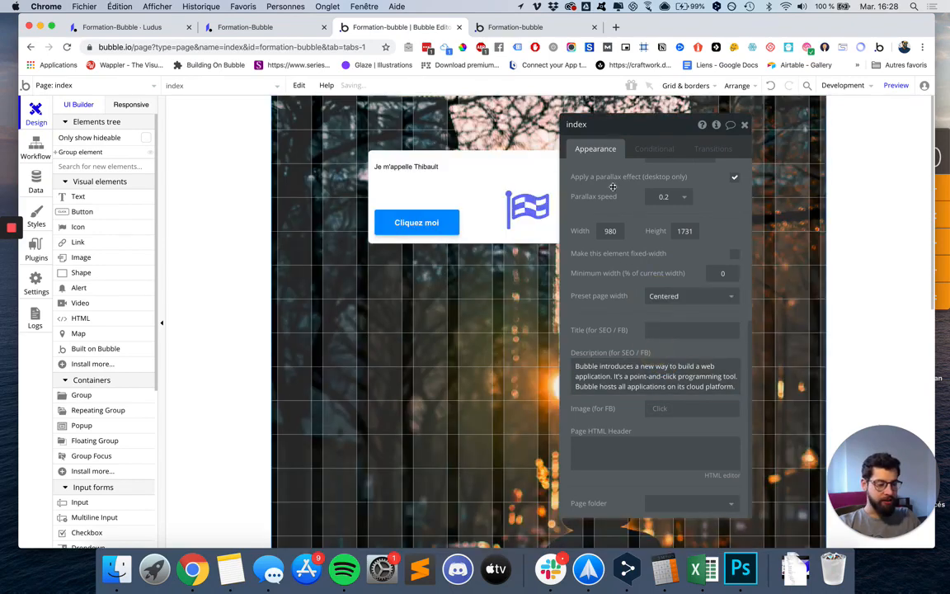
pyautogui.click(513, 27)
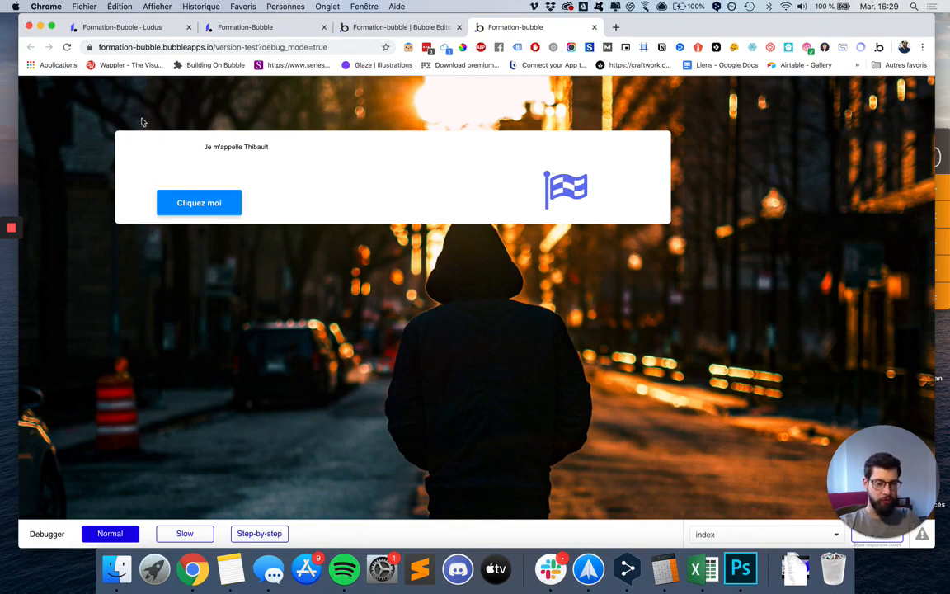
pyautogui.click(400, 27)
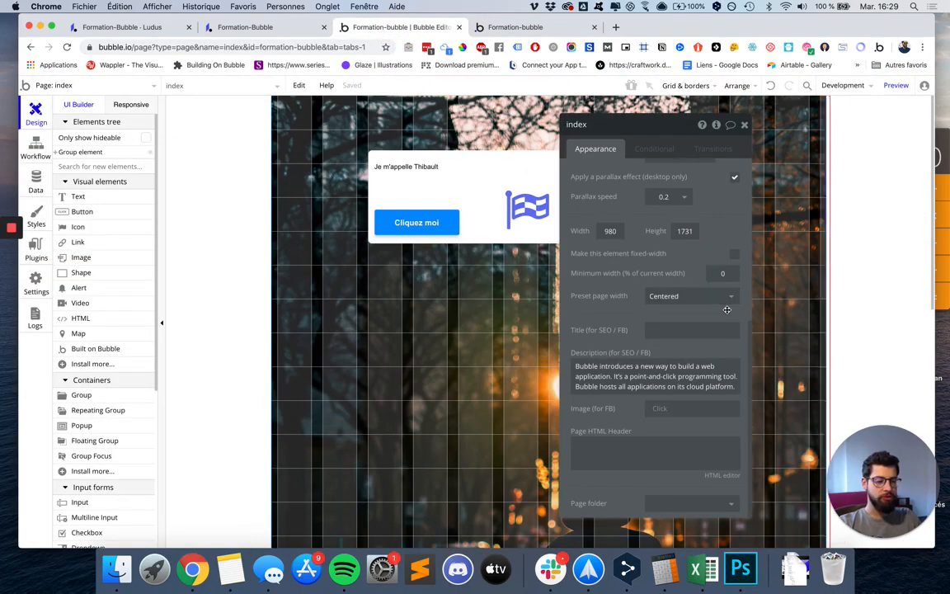